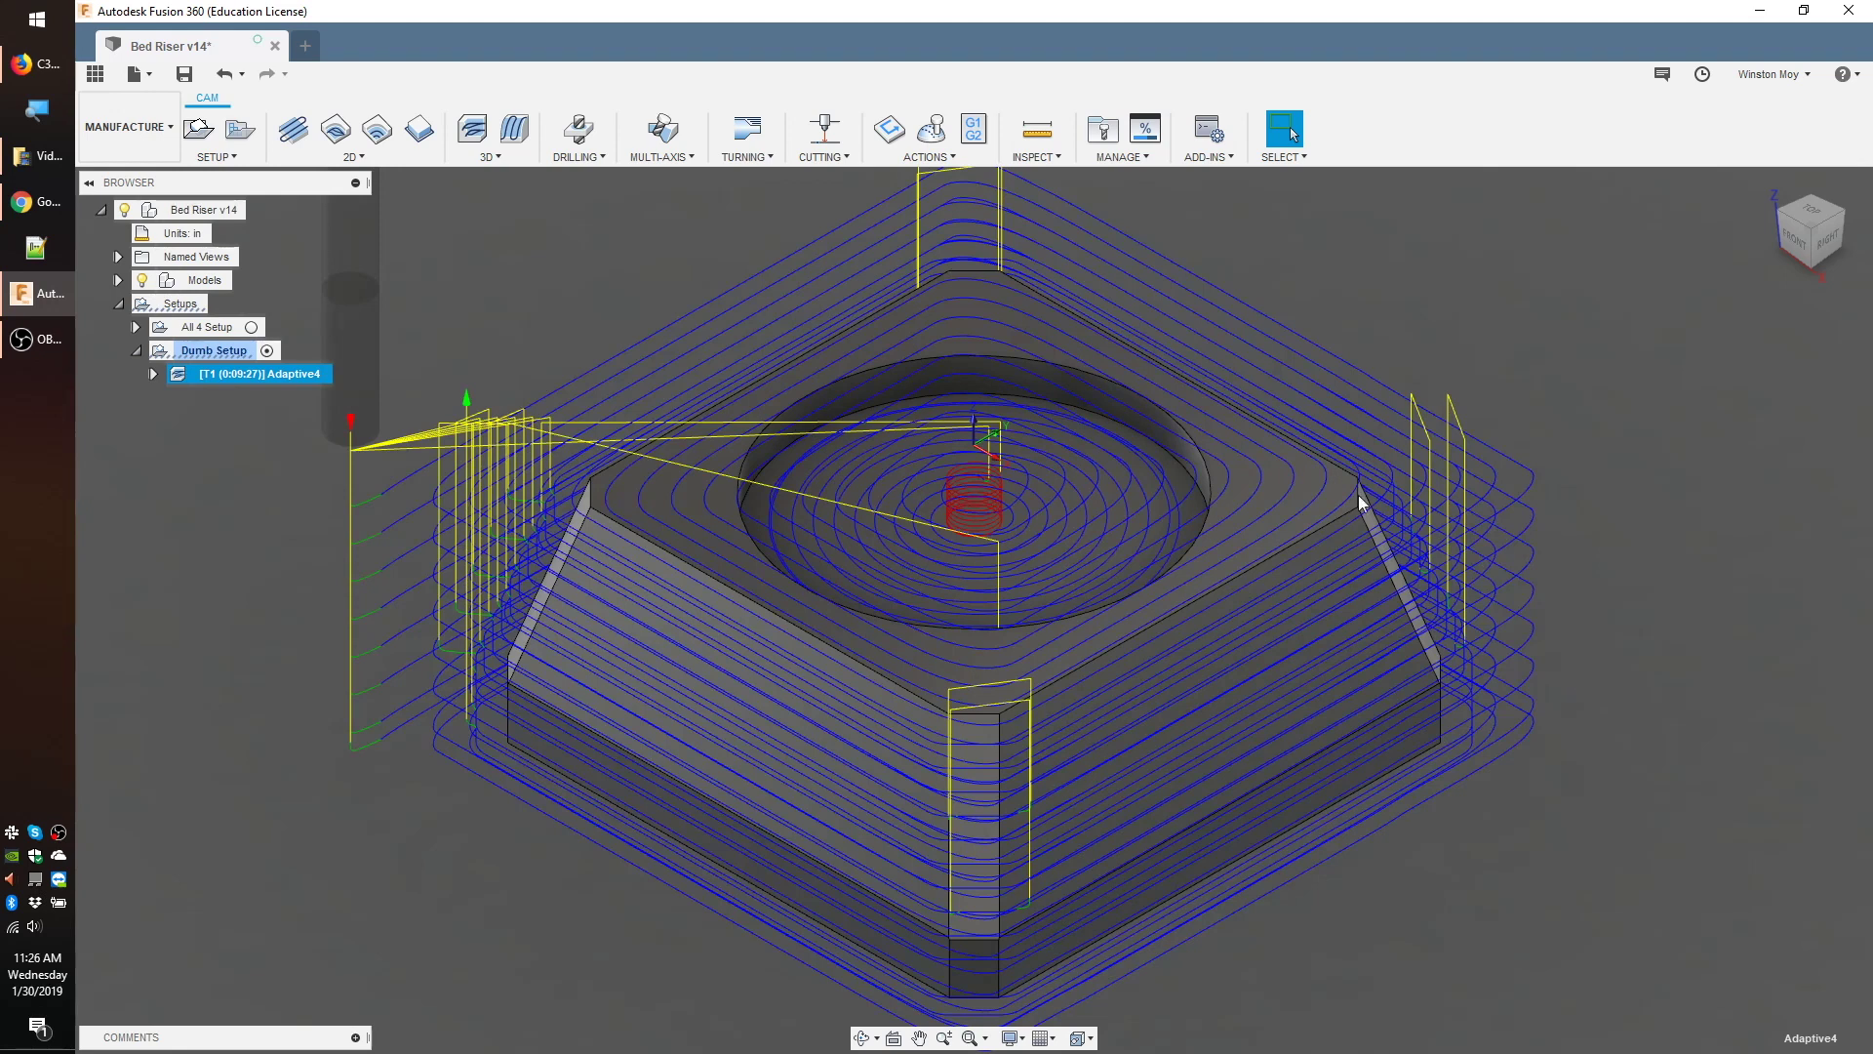
- Play the Adaptive4 toolpath simulation with the stock shown being cut away
{"action": "left_click", "coordinate": [931, 129]}
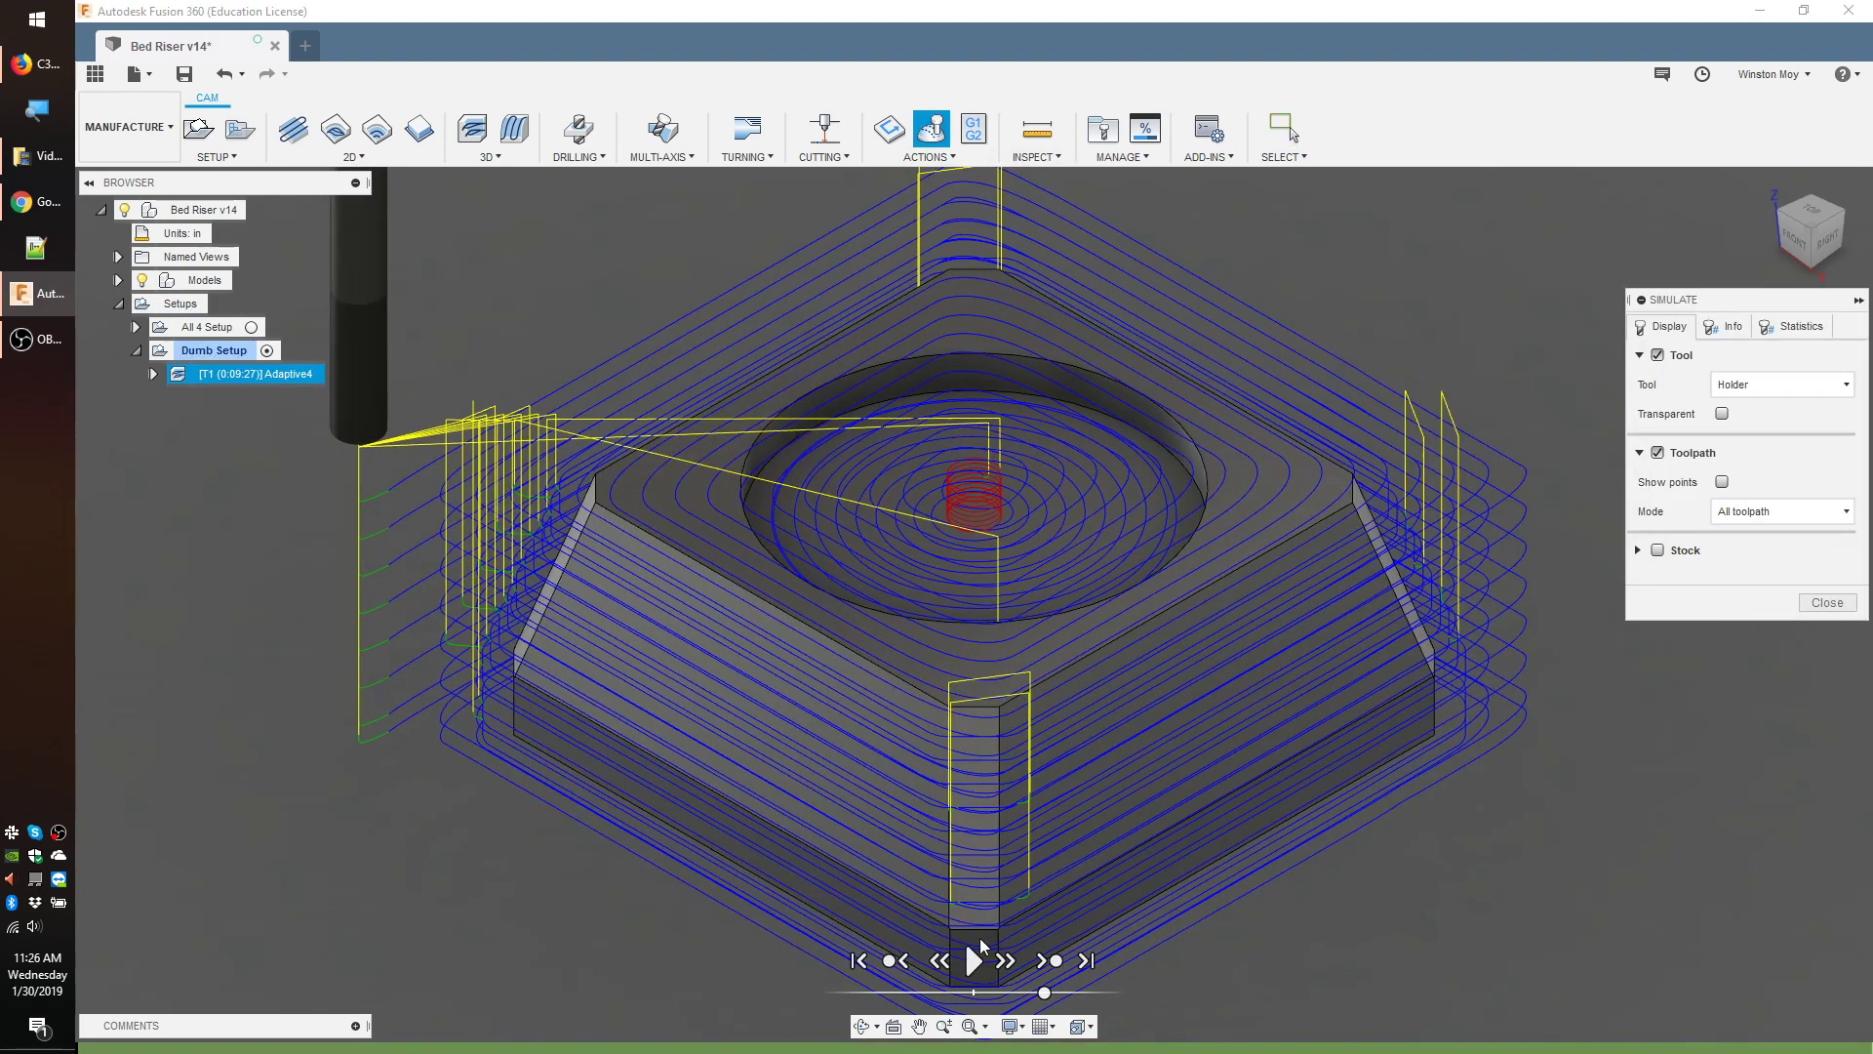
{"action": "left_click", "coordinate": [978, 954]}
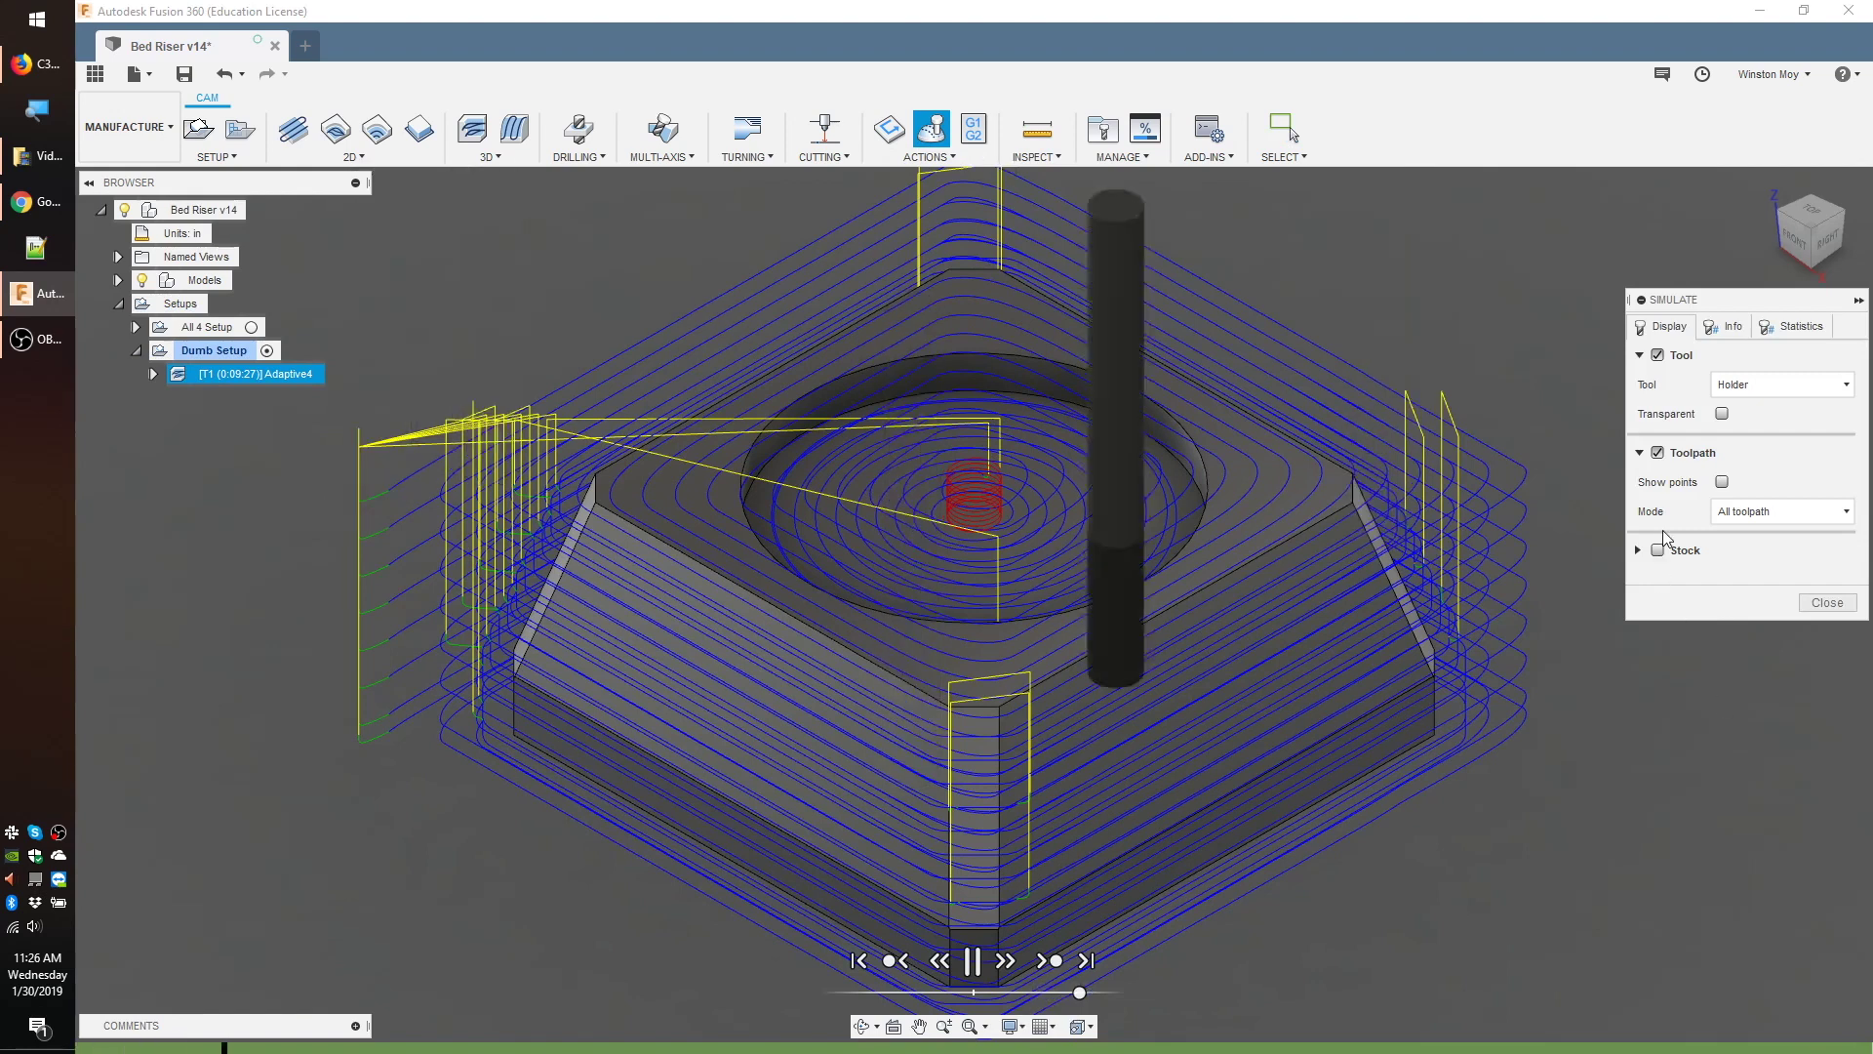
{"action": "left_click", "coordinate": [1657, 550]}
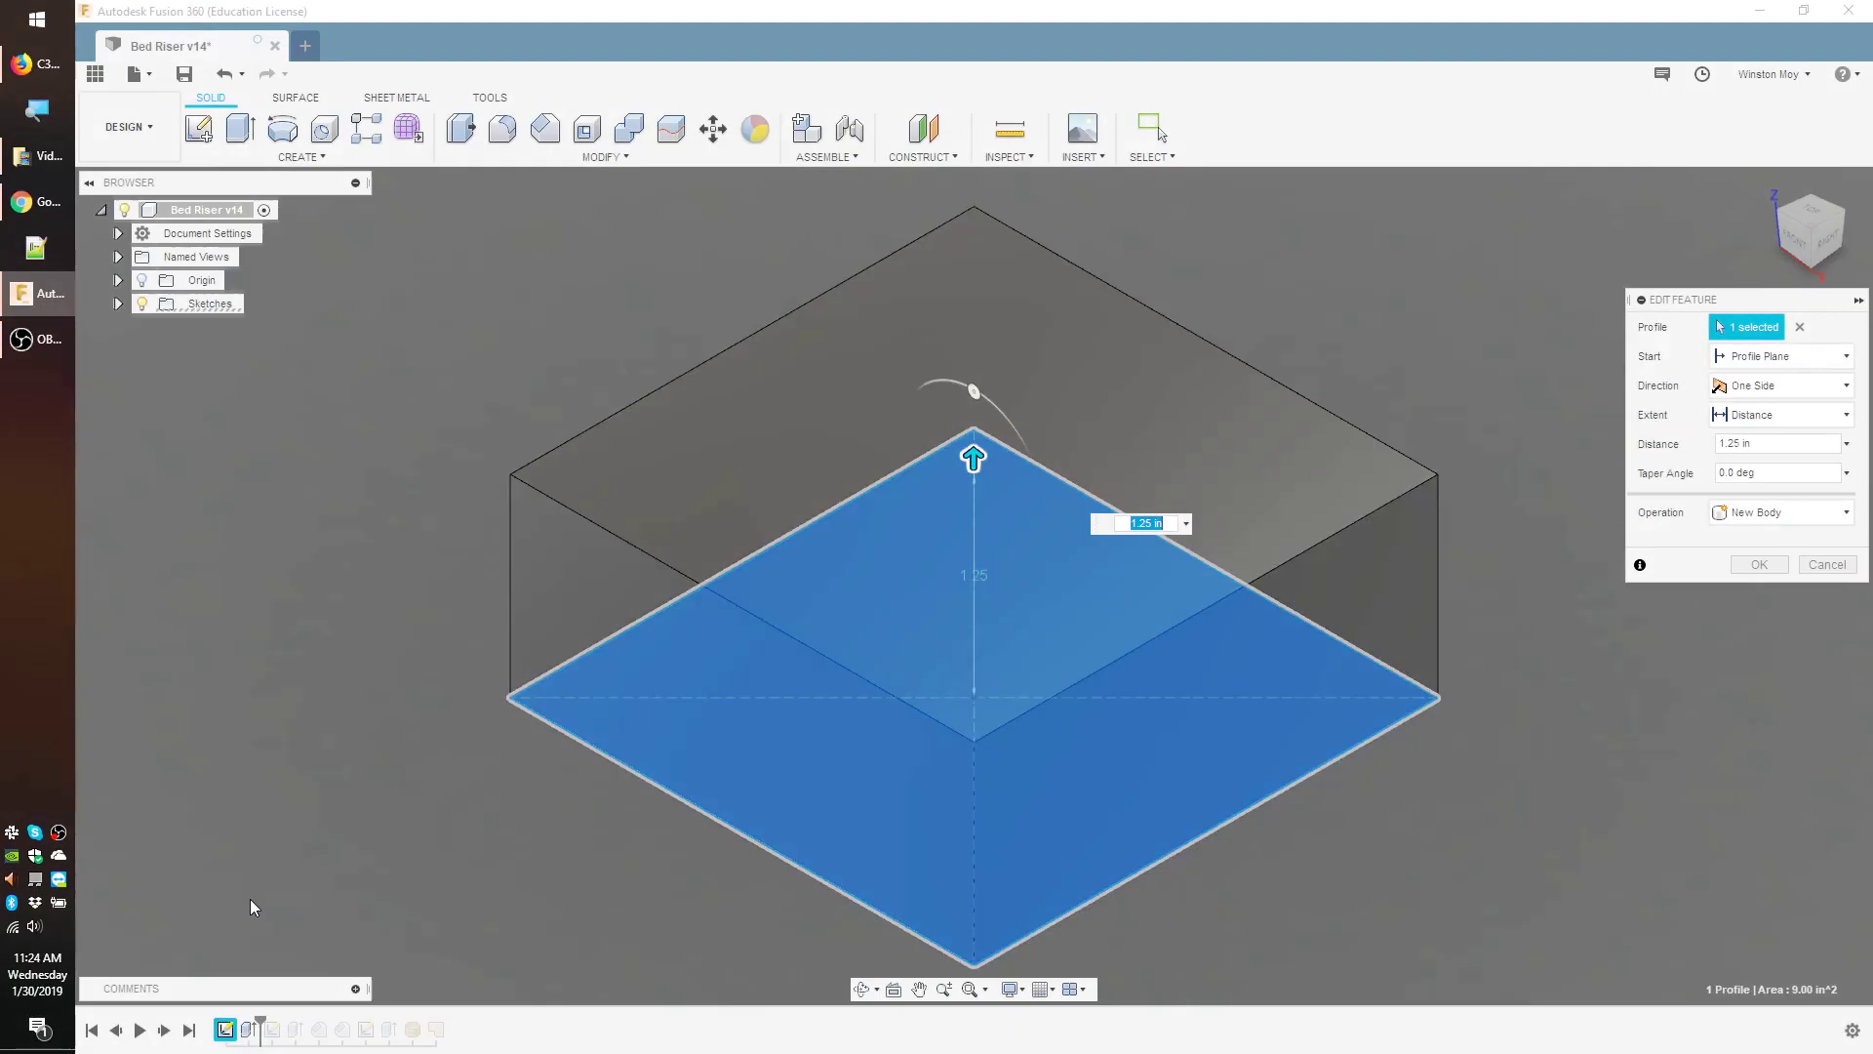
- Step the timeline through the block, circular pocket, 75° sloped chamfer and 0.15 in corner chamfers
{"action": "key", "text": "Return"}
{"action": "left_click", "coordinate": [164, 1030]}
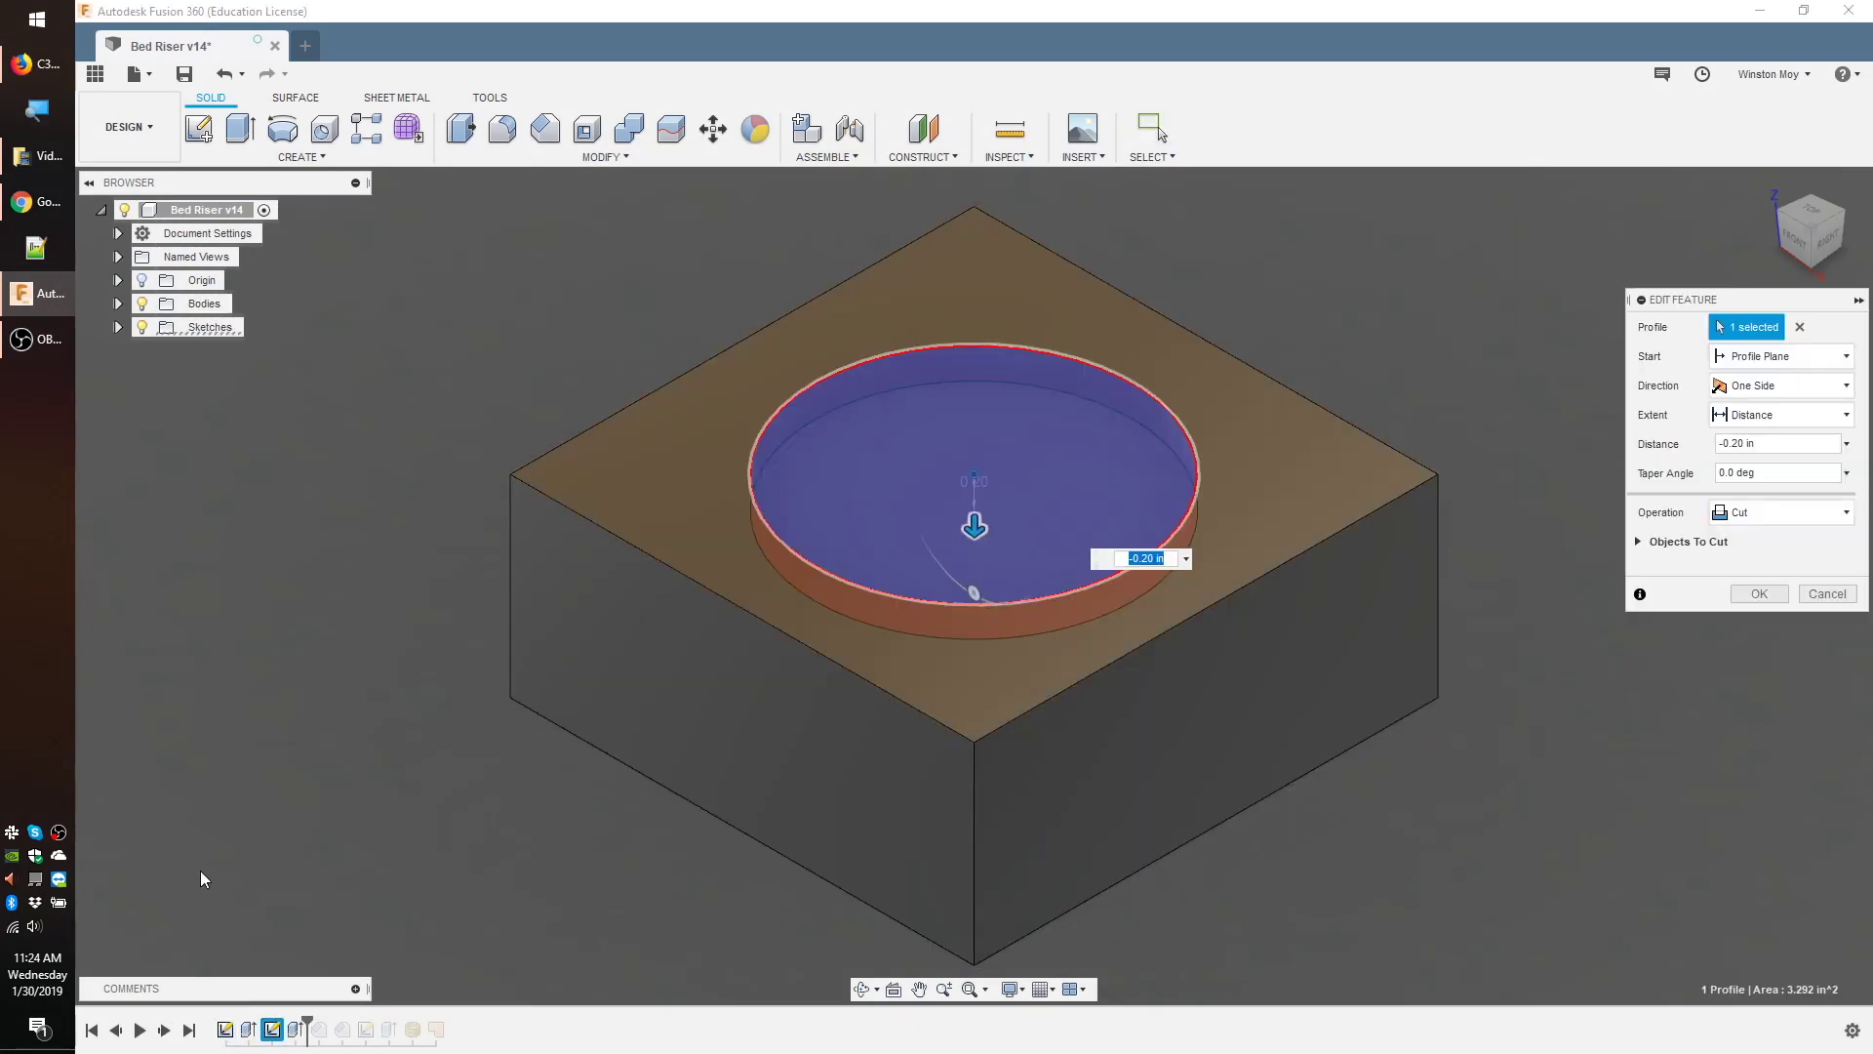
{"action": "key", "text": "Return"}
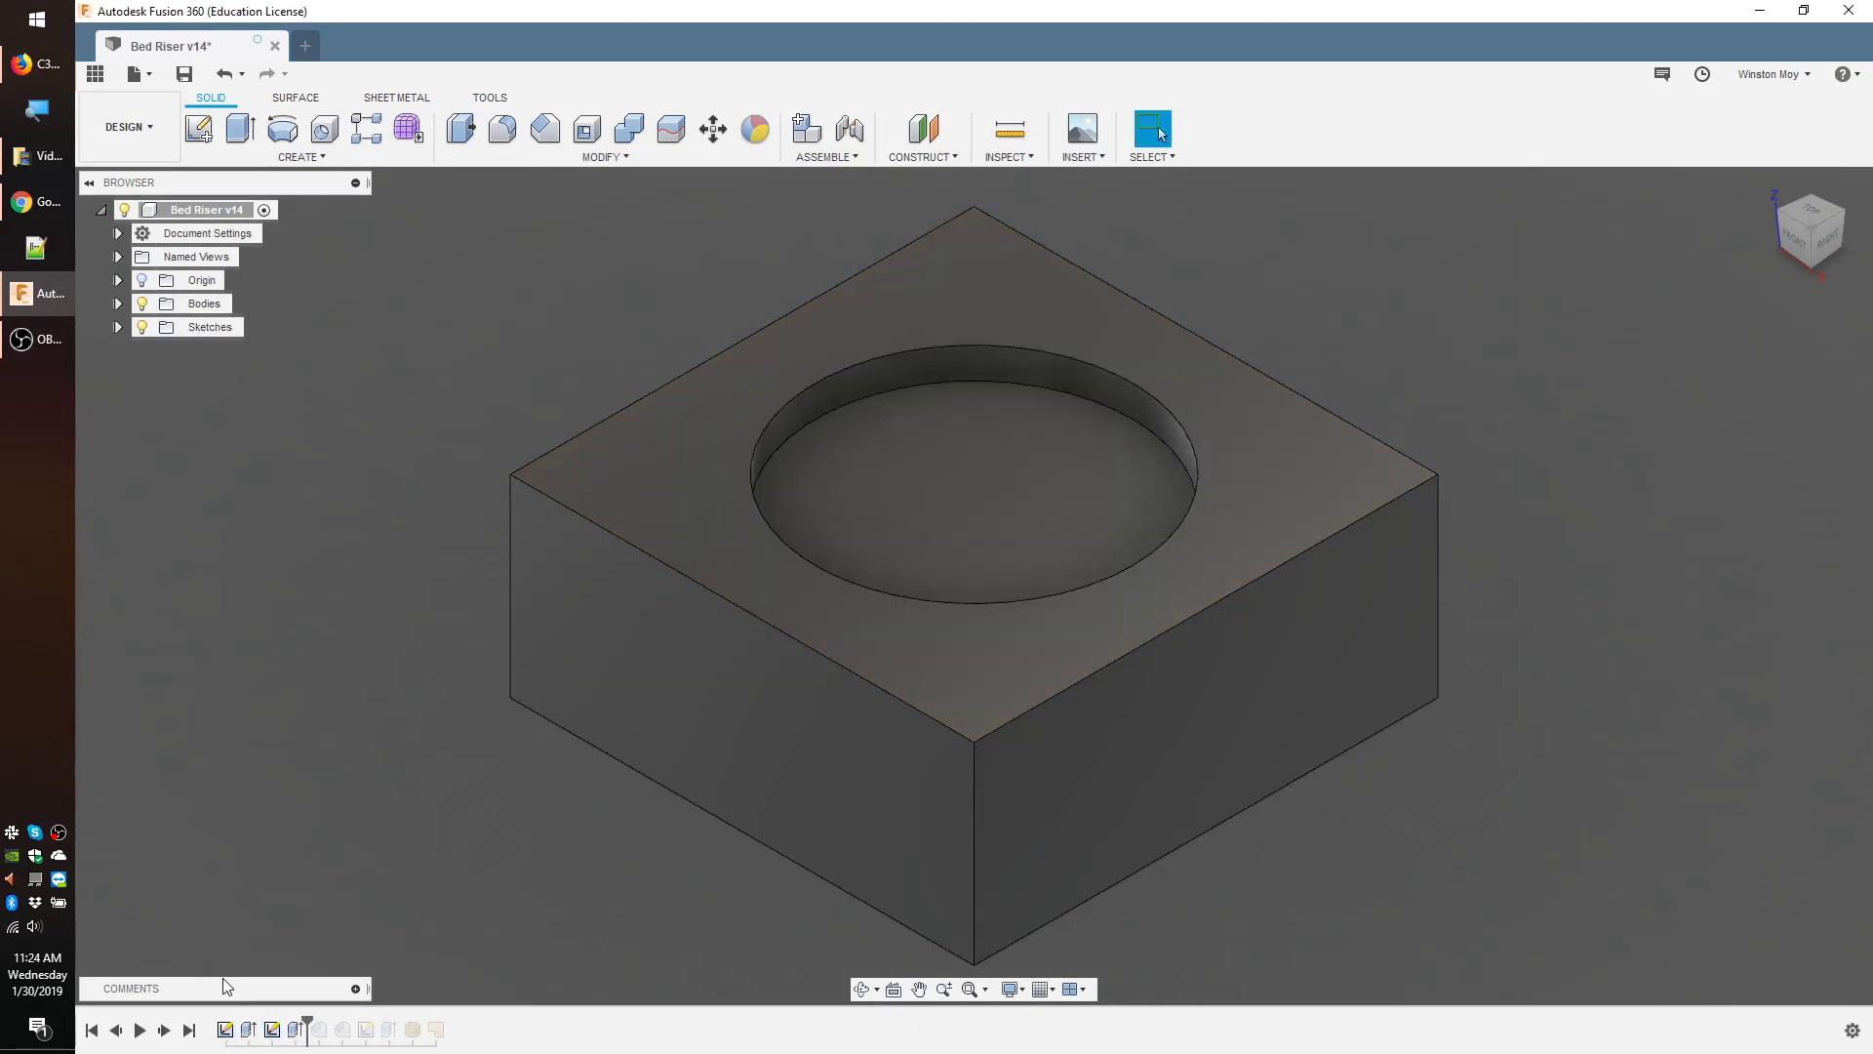
{"action": "left_click", "coordinate": [164, 1031]}
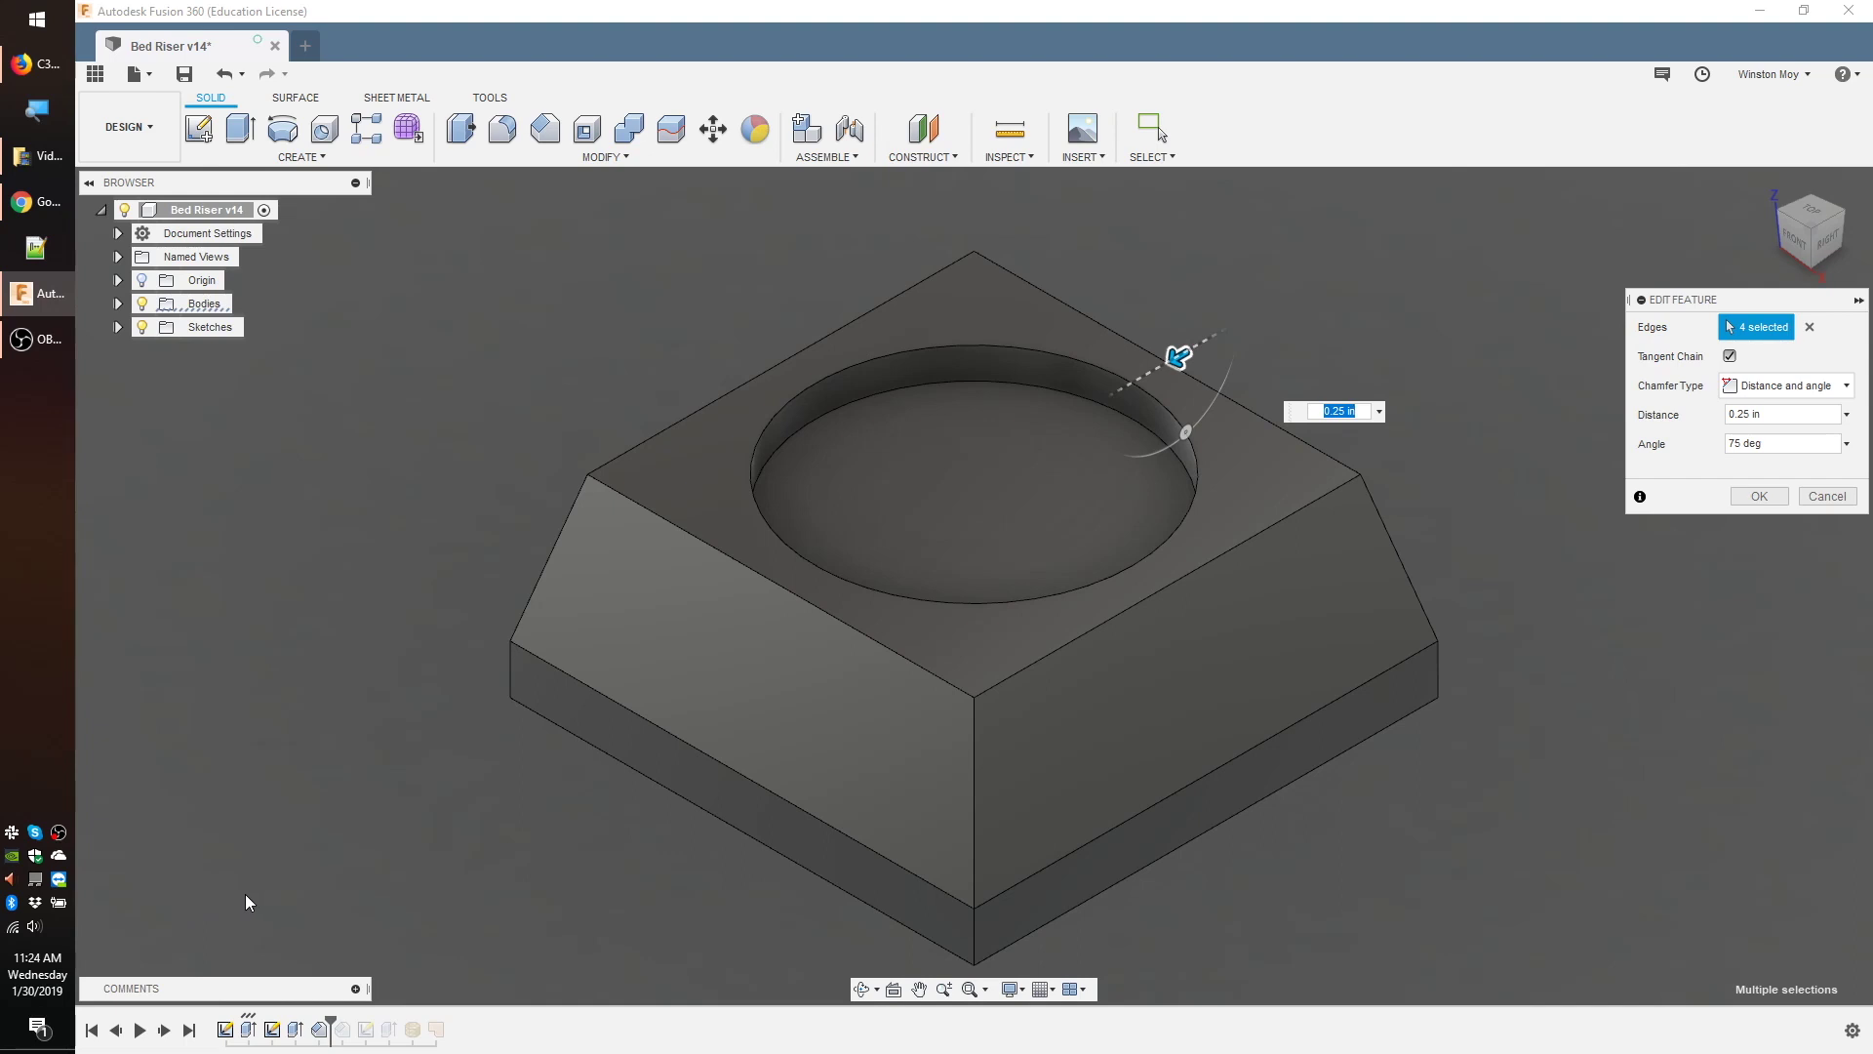
{"action": "key", "text": "Return"}
{"action": "left_click", "coordinate": [164, 1031]}
{"action": "double_click", "coordinate": [321, 1030]}
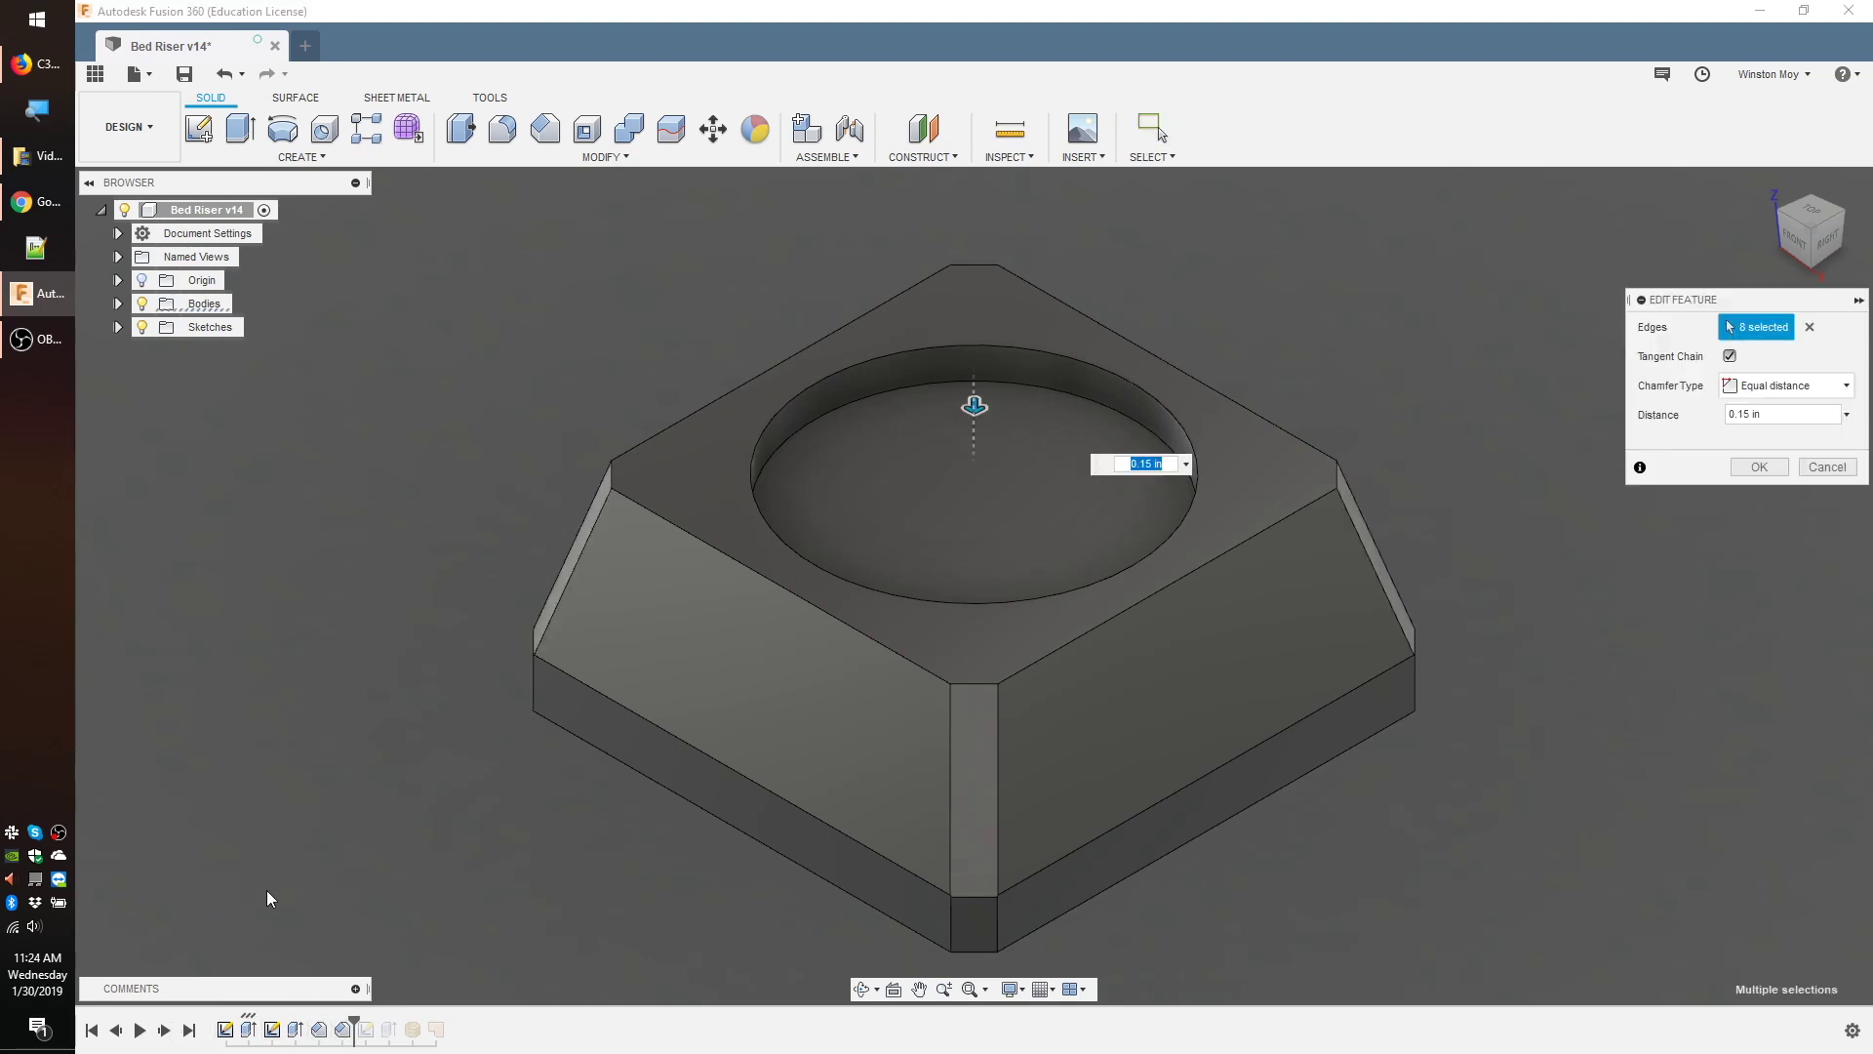
{"action": "key", "text": "Escape"}
- Switch to the Manufacture workspace and start a new machining setup
{"action": "left_click", "coordinate": [151, 127]}
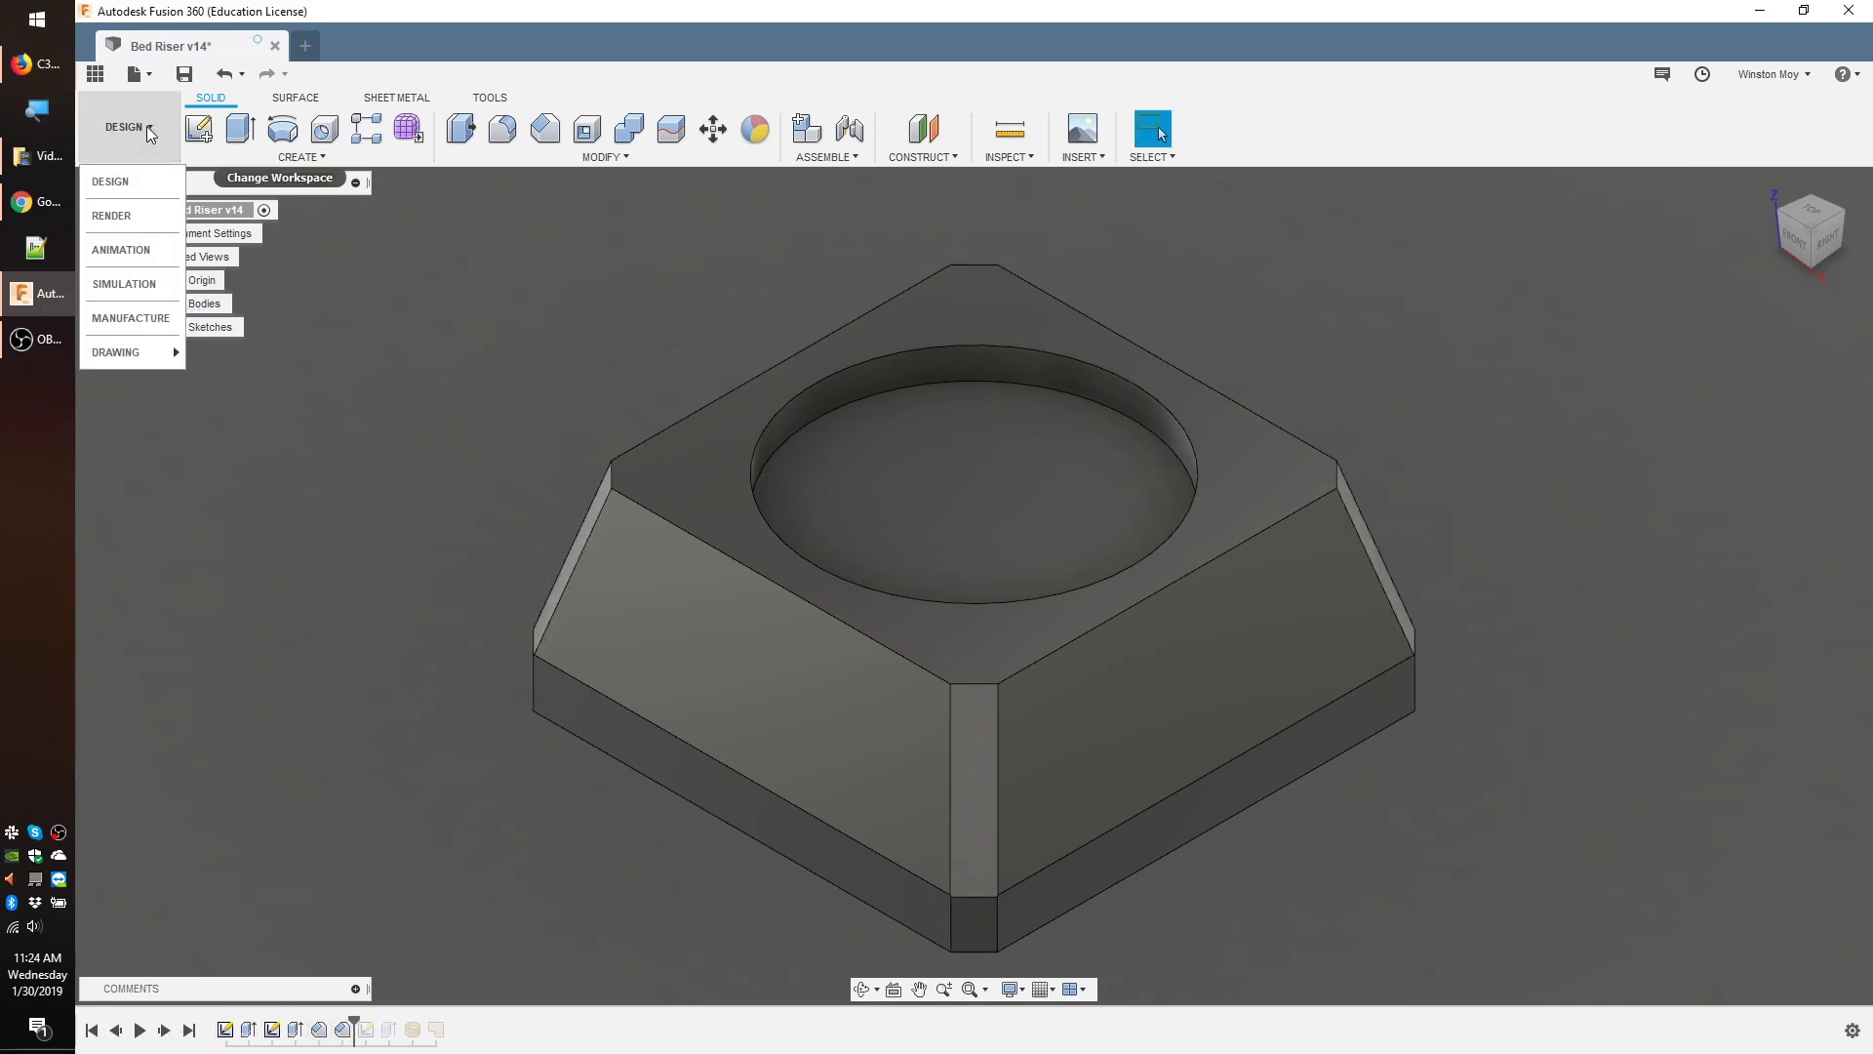
{"action": "left_click", "coordinate": [142, 319]}
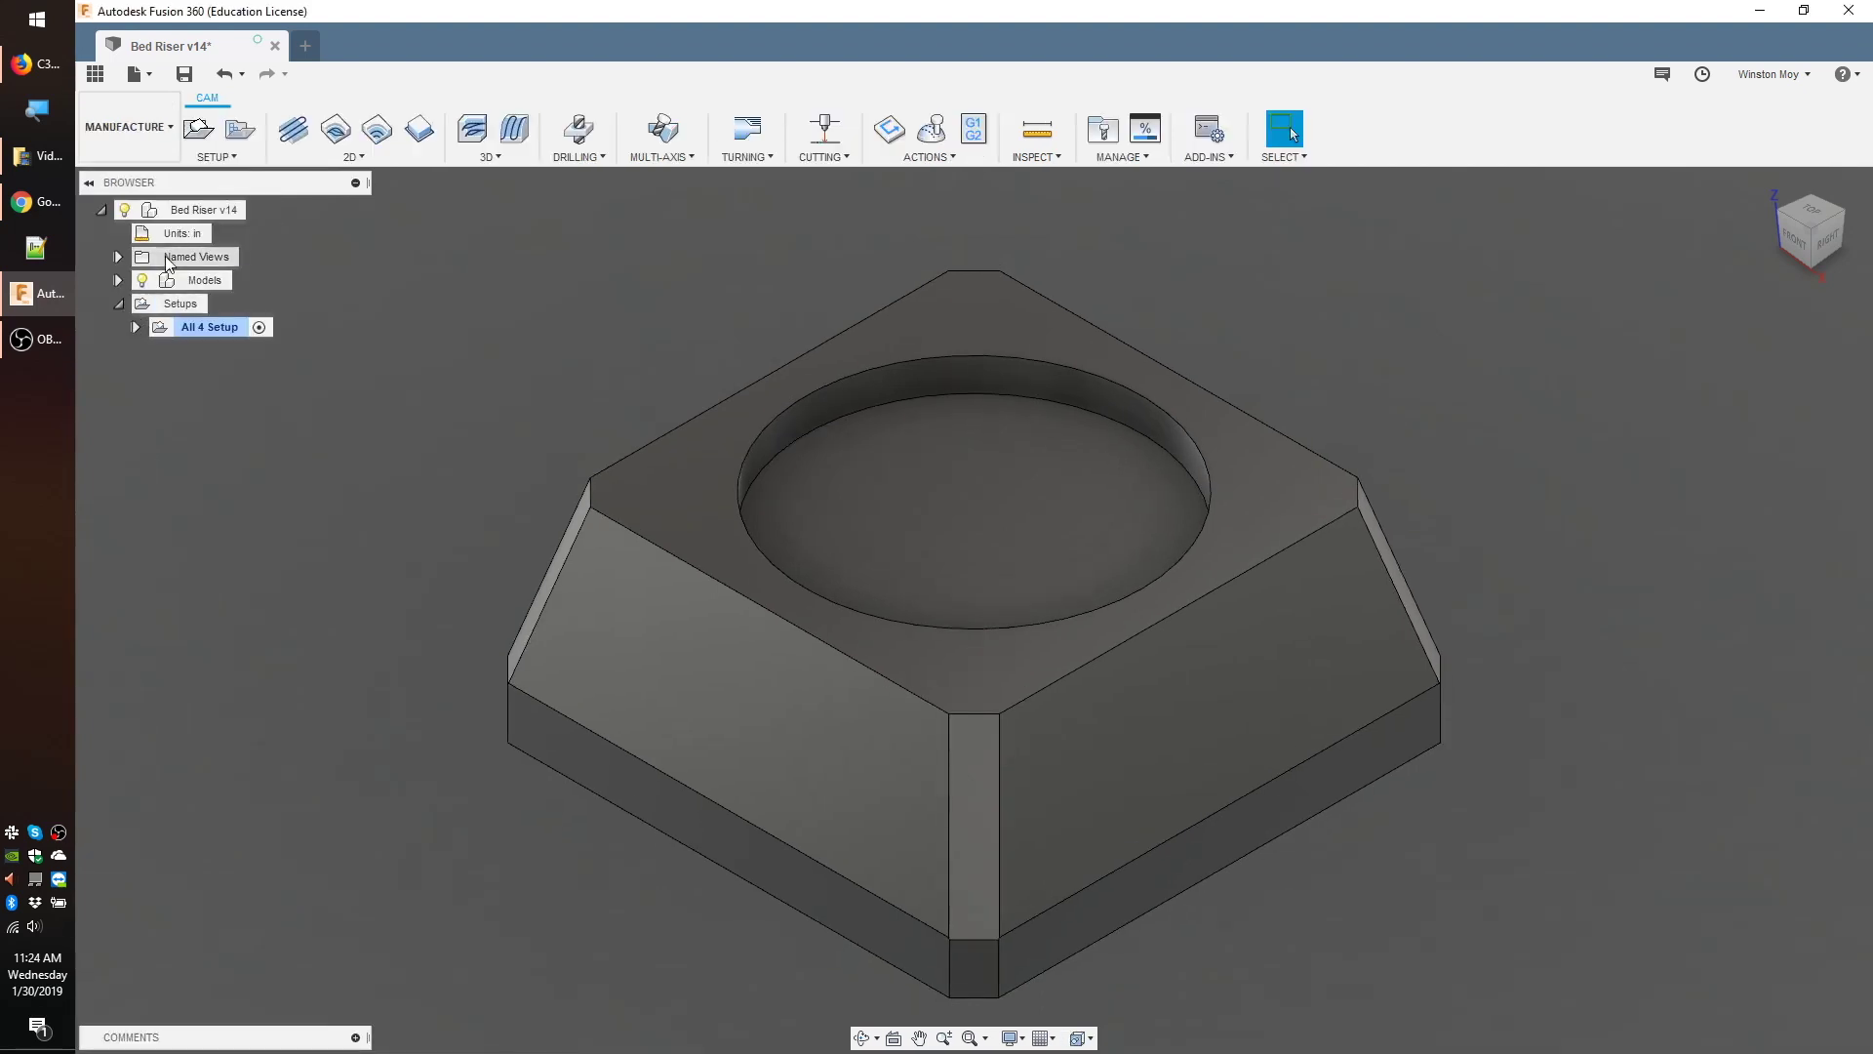
{"action": "left_click", "coordinate": [198, 127]}
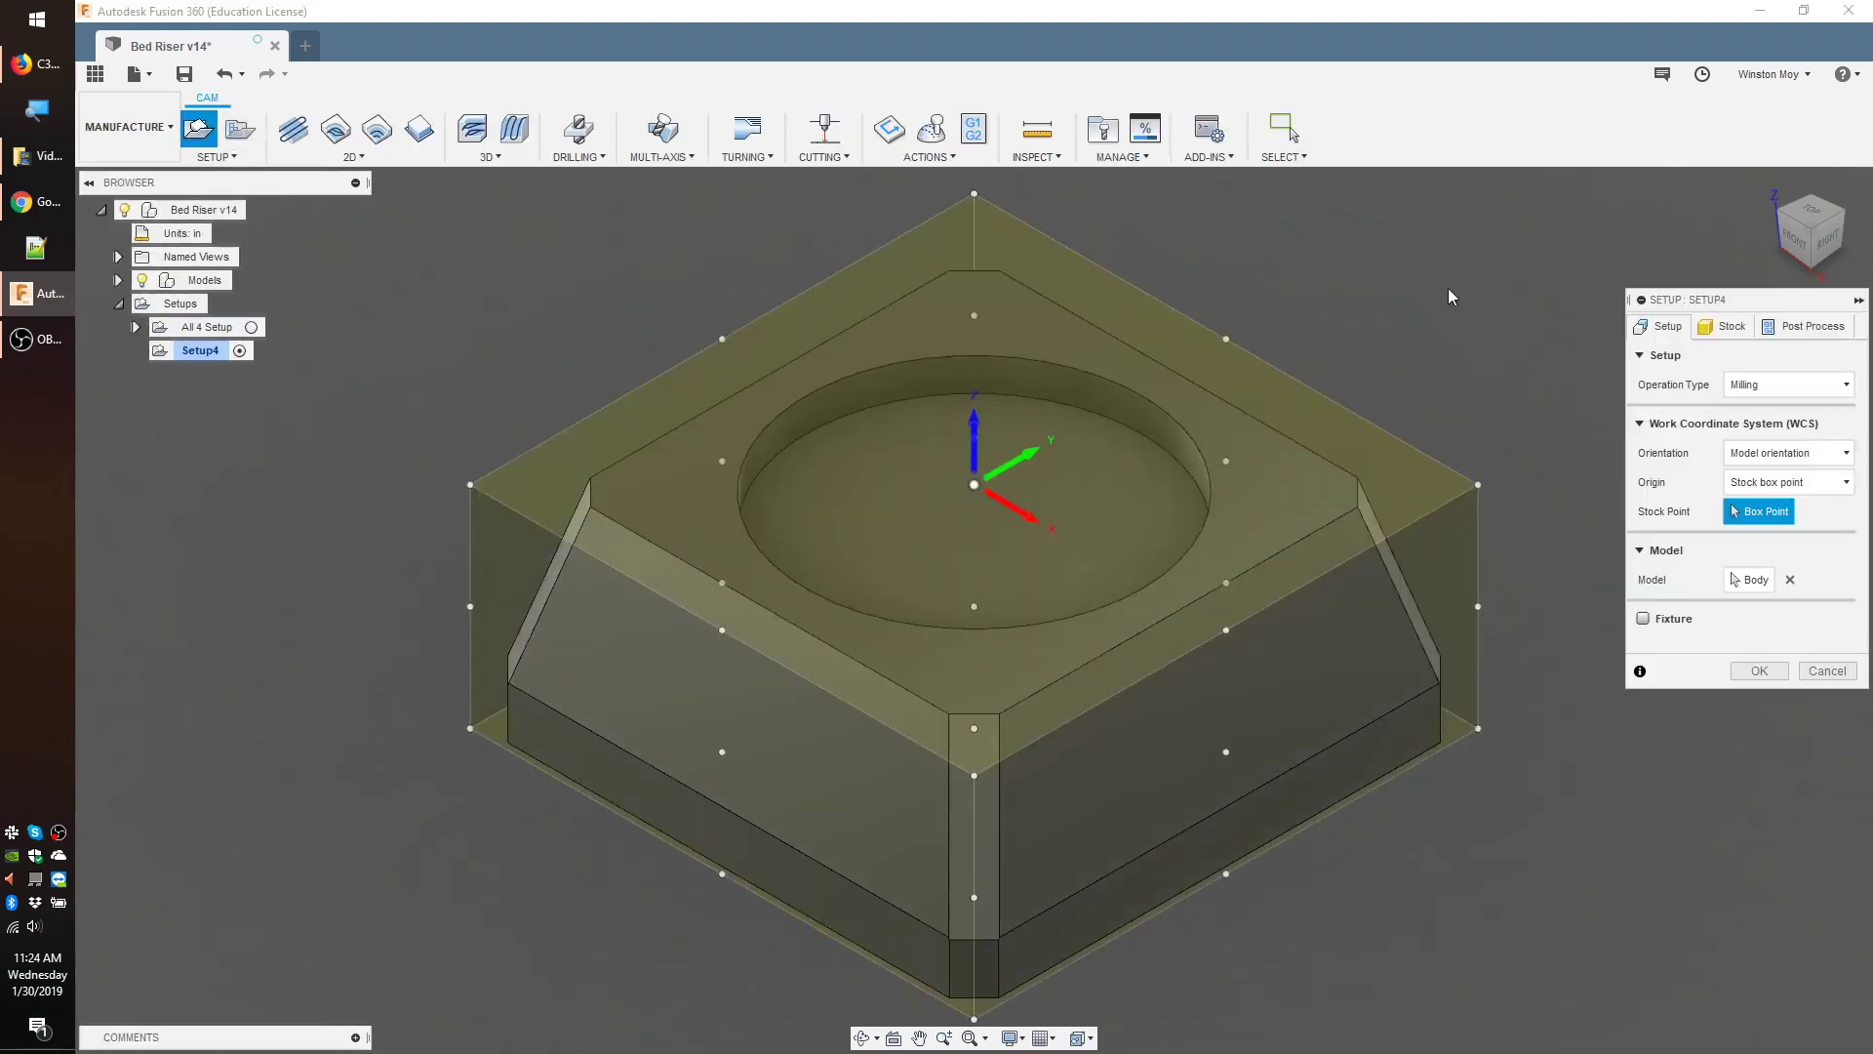
- Give the setup fixed-size box stock, 3.5 × 3.5 in, with a 0 stock offset
{"action": "left_click", "coordinate": [1725, 327]}
{"action": "left_click", "coordinate": [1780, 386]}
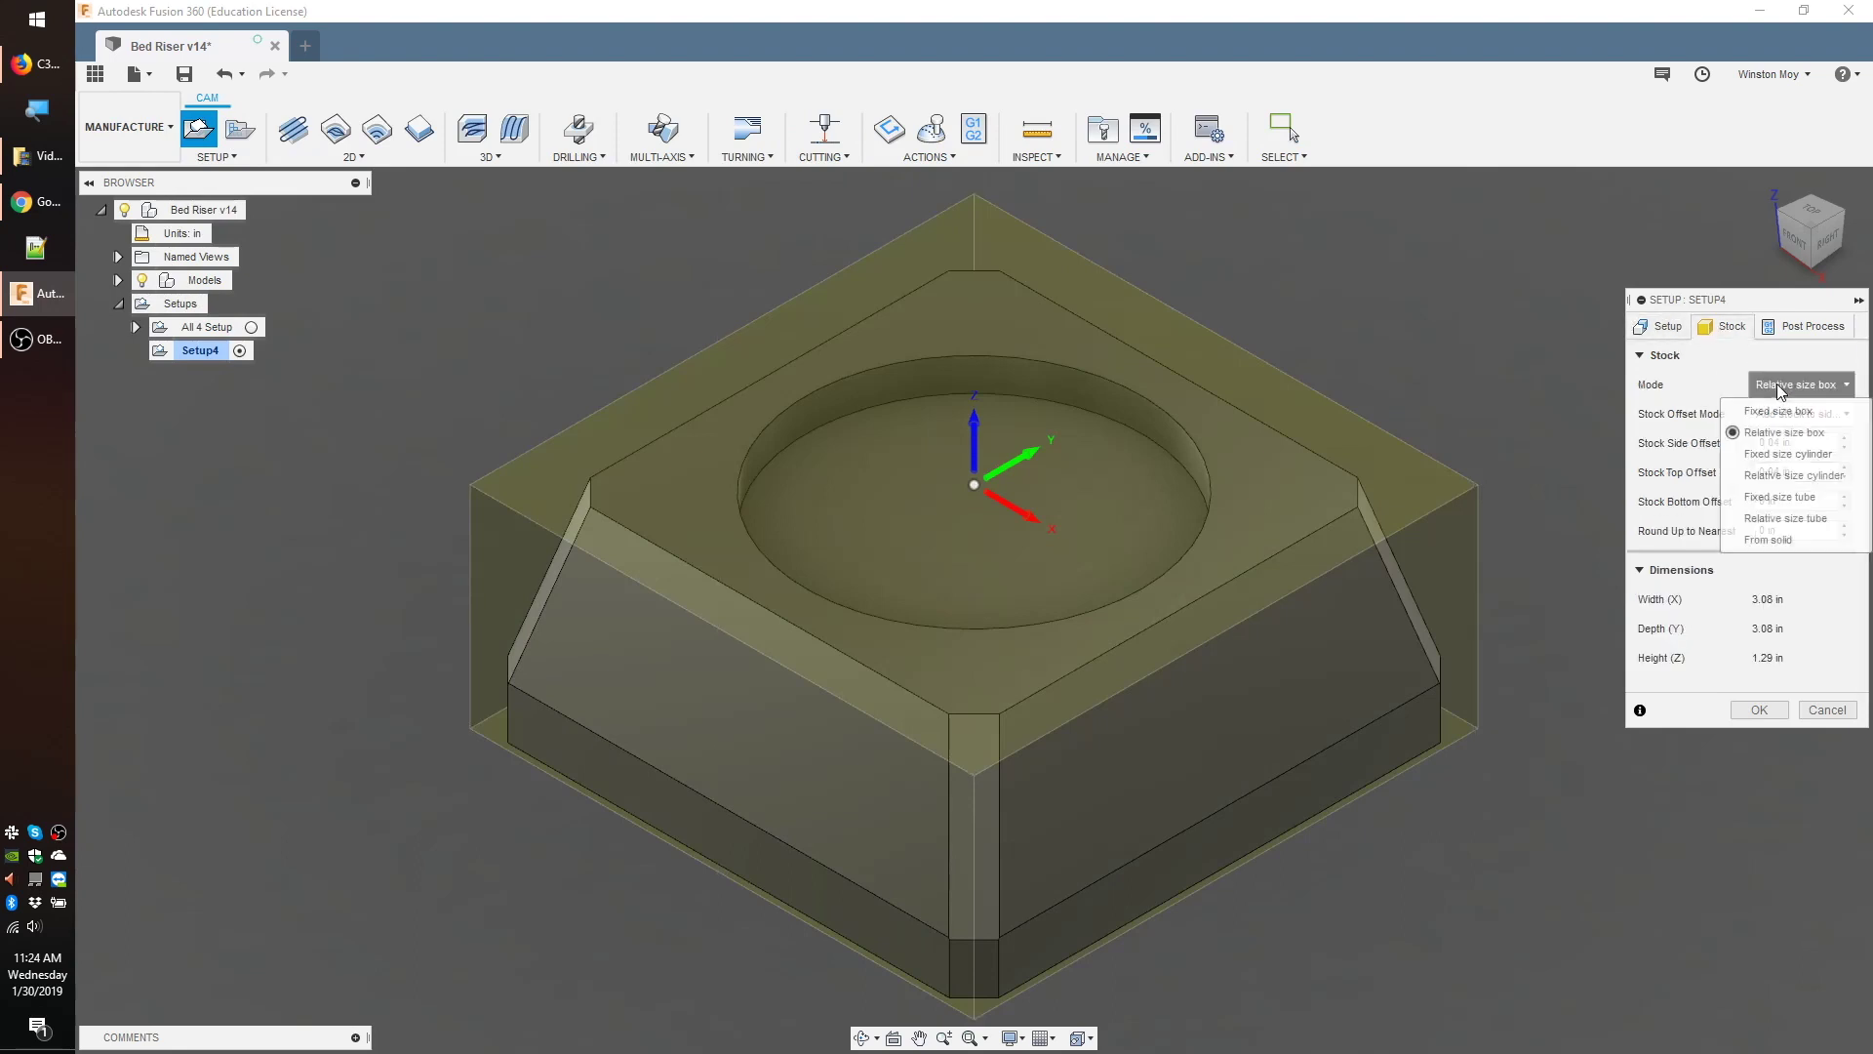
{"action": "left_click", "coordinate": [1779, 410]}
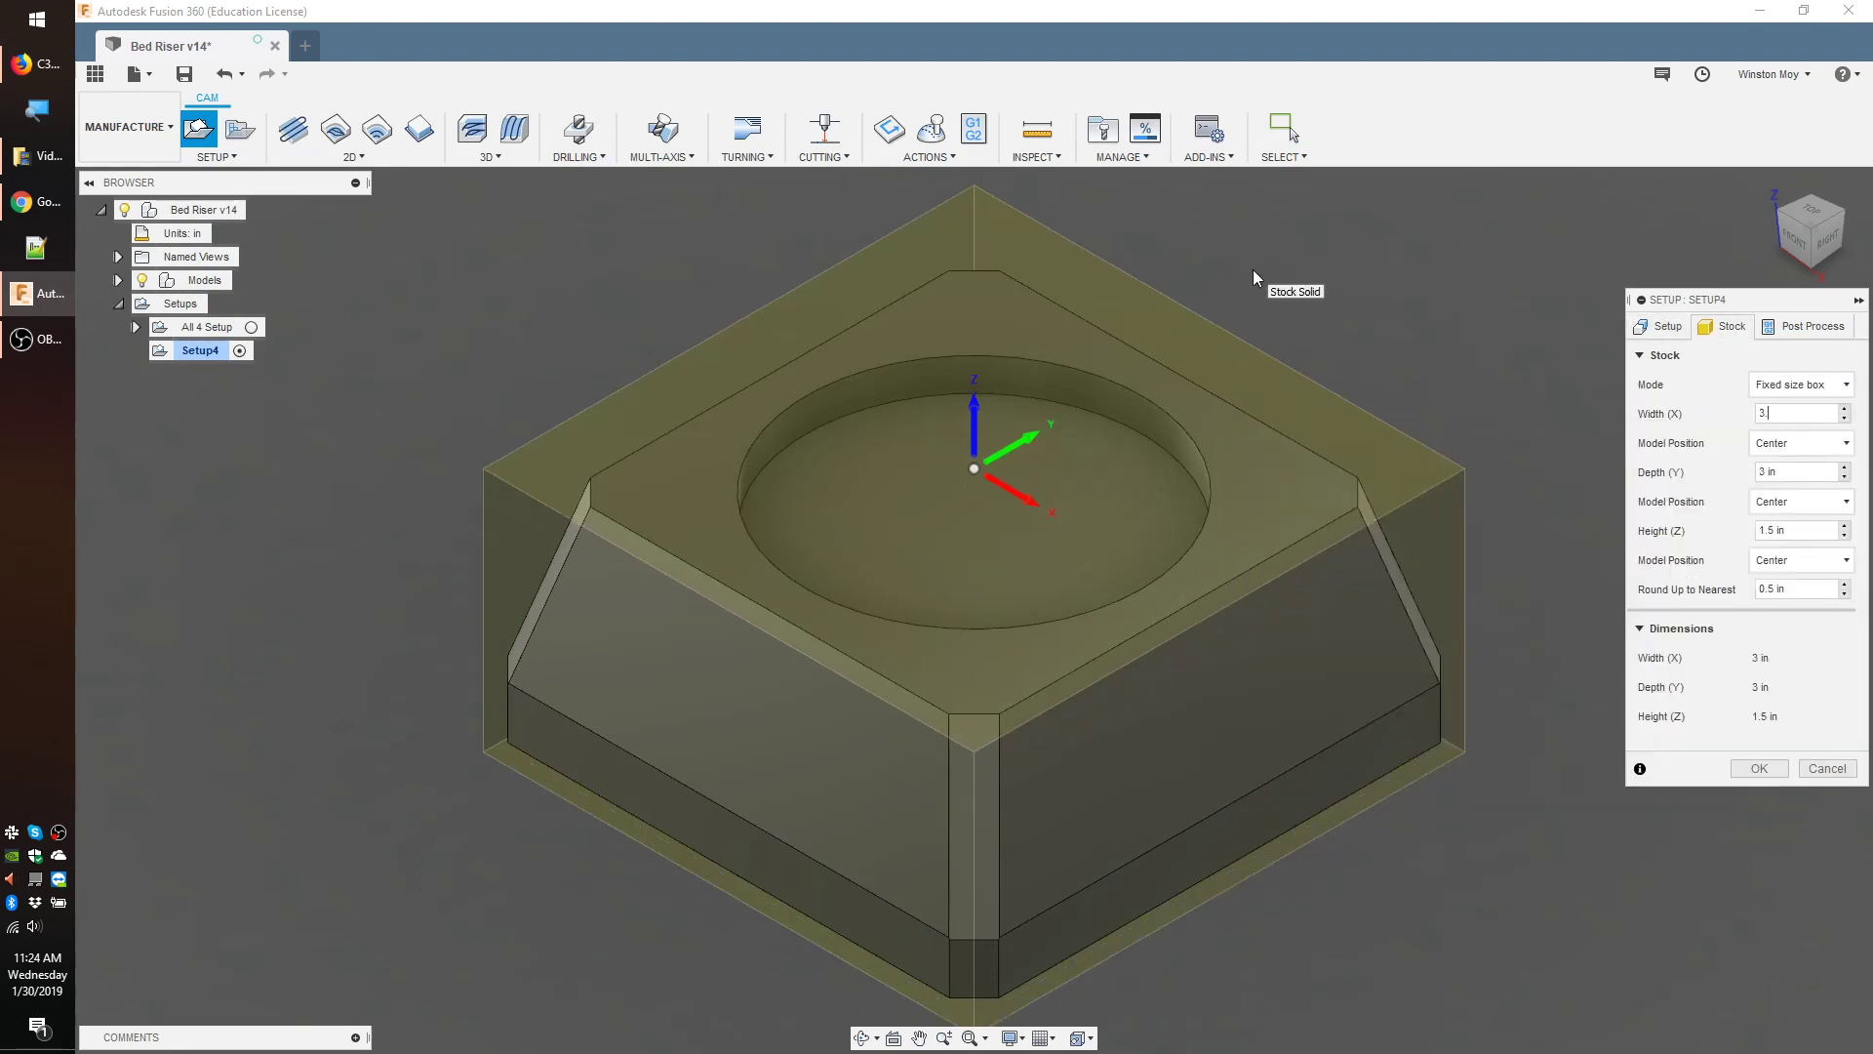
{"action": "type", "text": ".5"}
{"action": "key", "text": "Tab"}
{"action": "type", "text": "3.5"}
{"action": "key", "text": "Tab"}
{"action": "left_click", "coordinate": [1800, 560]}
{"action": "left_click", "coordinate": [1798, 595]}
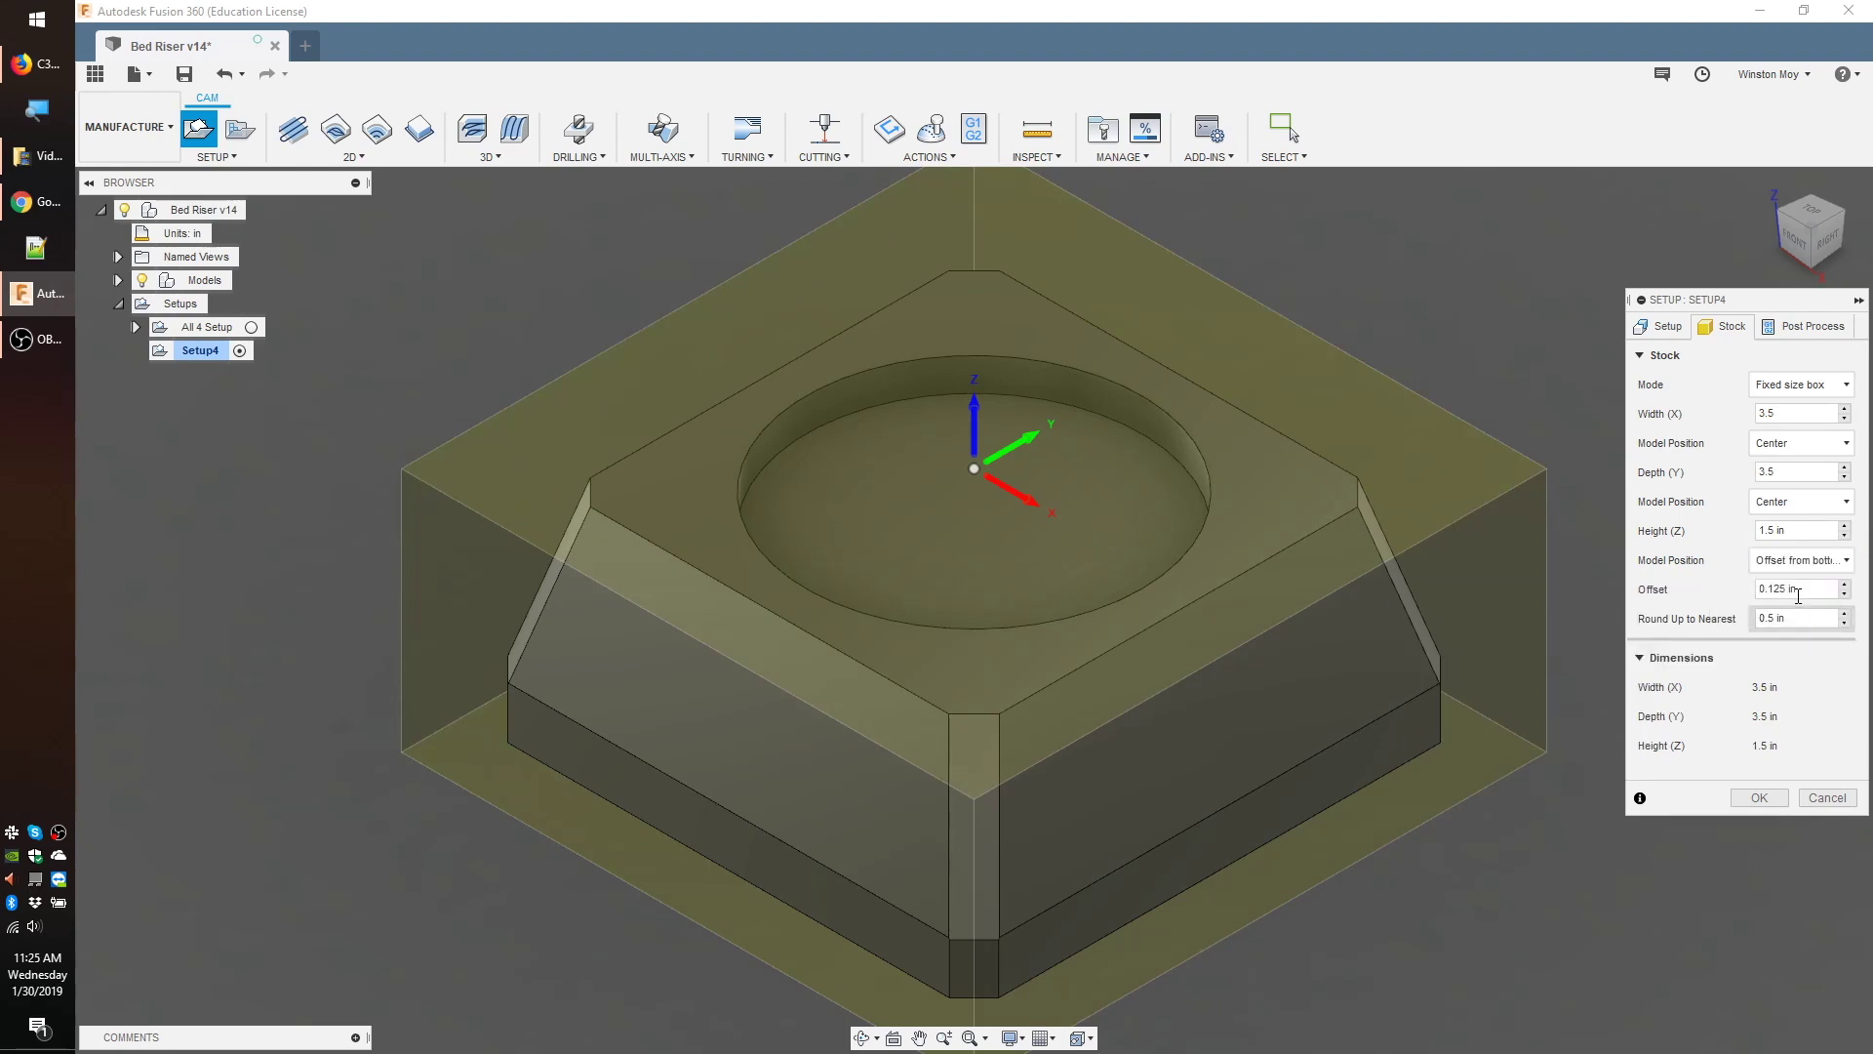
{"action": "double_click", "coordinate": [1799, 595]}
{"action": "type", "text": "0"}
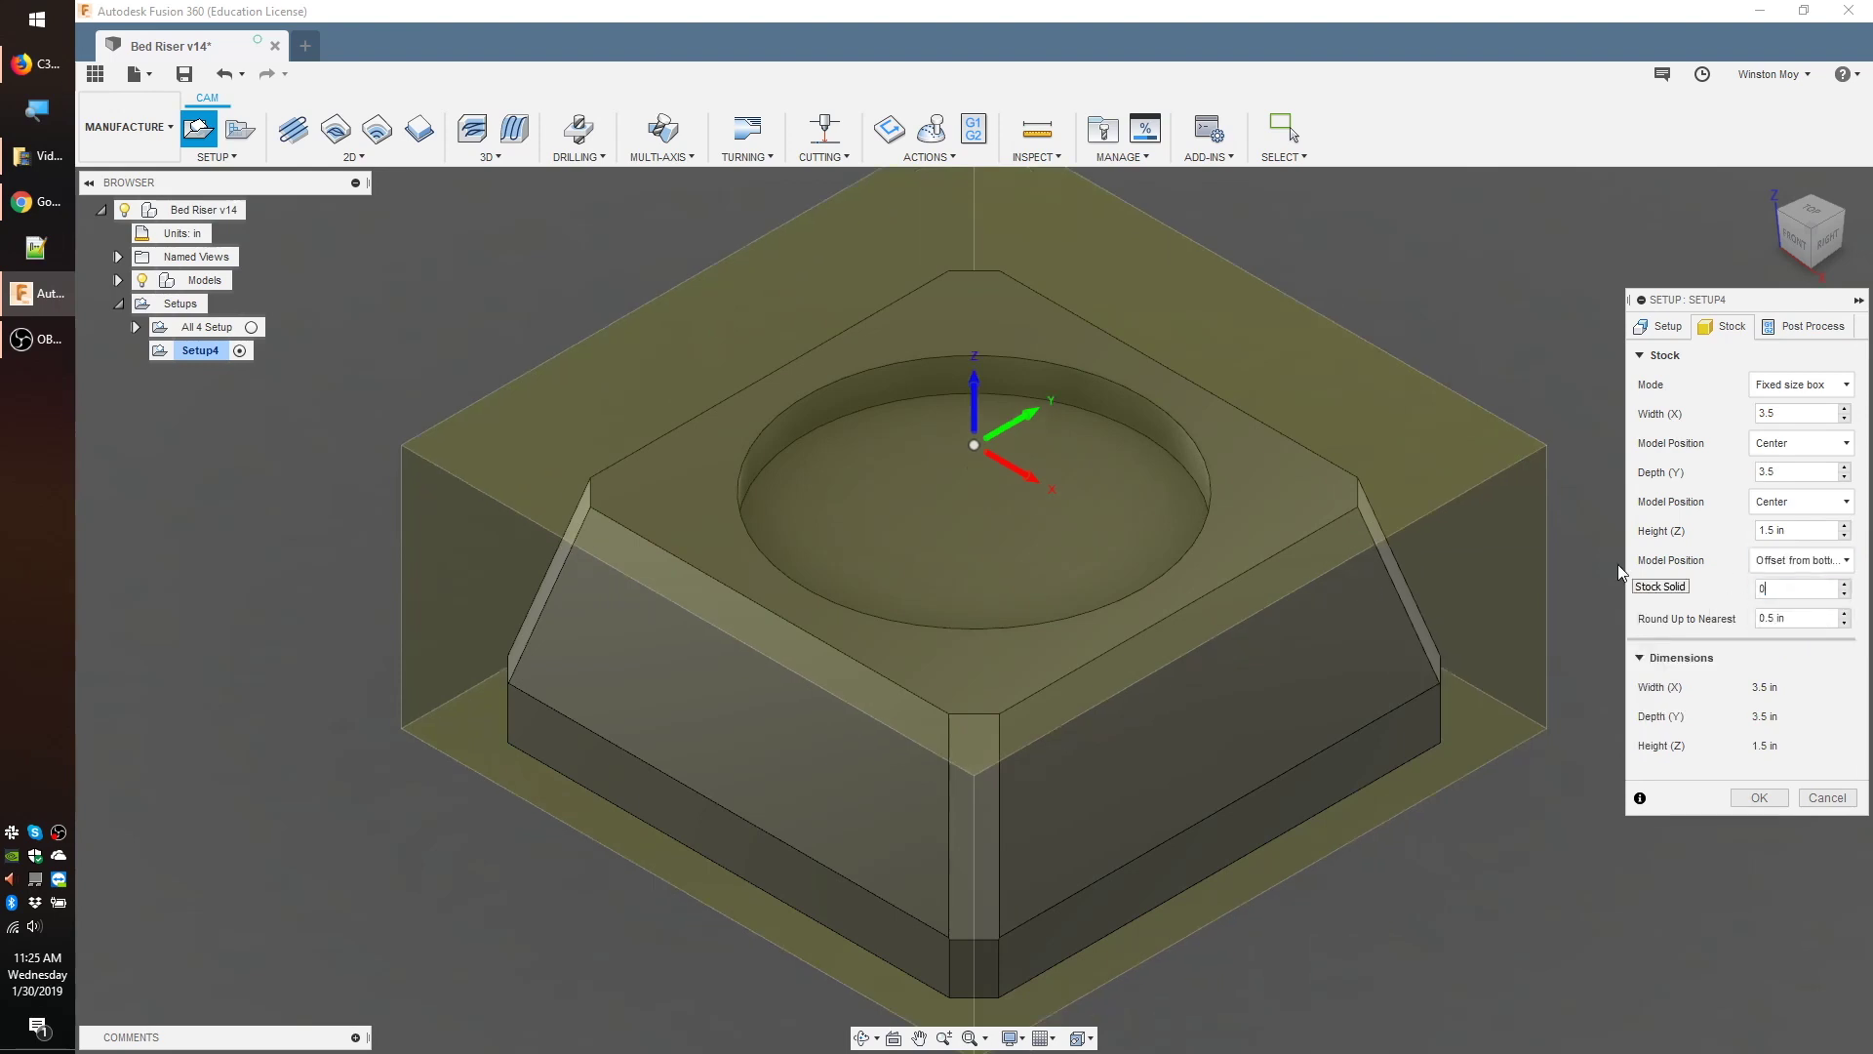
{"action": "left_click", "coordinate": [1793, 241]}
{"action": "left_click", "coordinate": [1767, 184]}
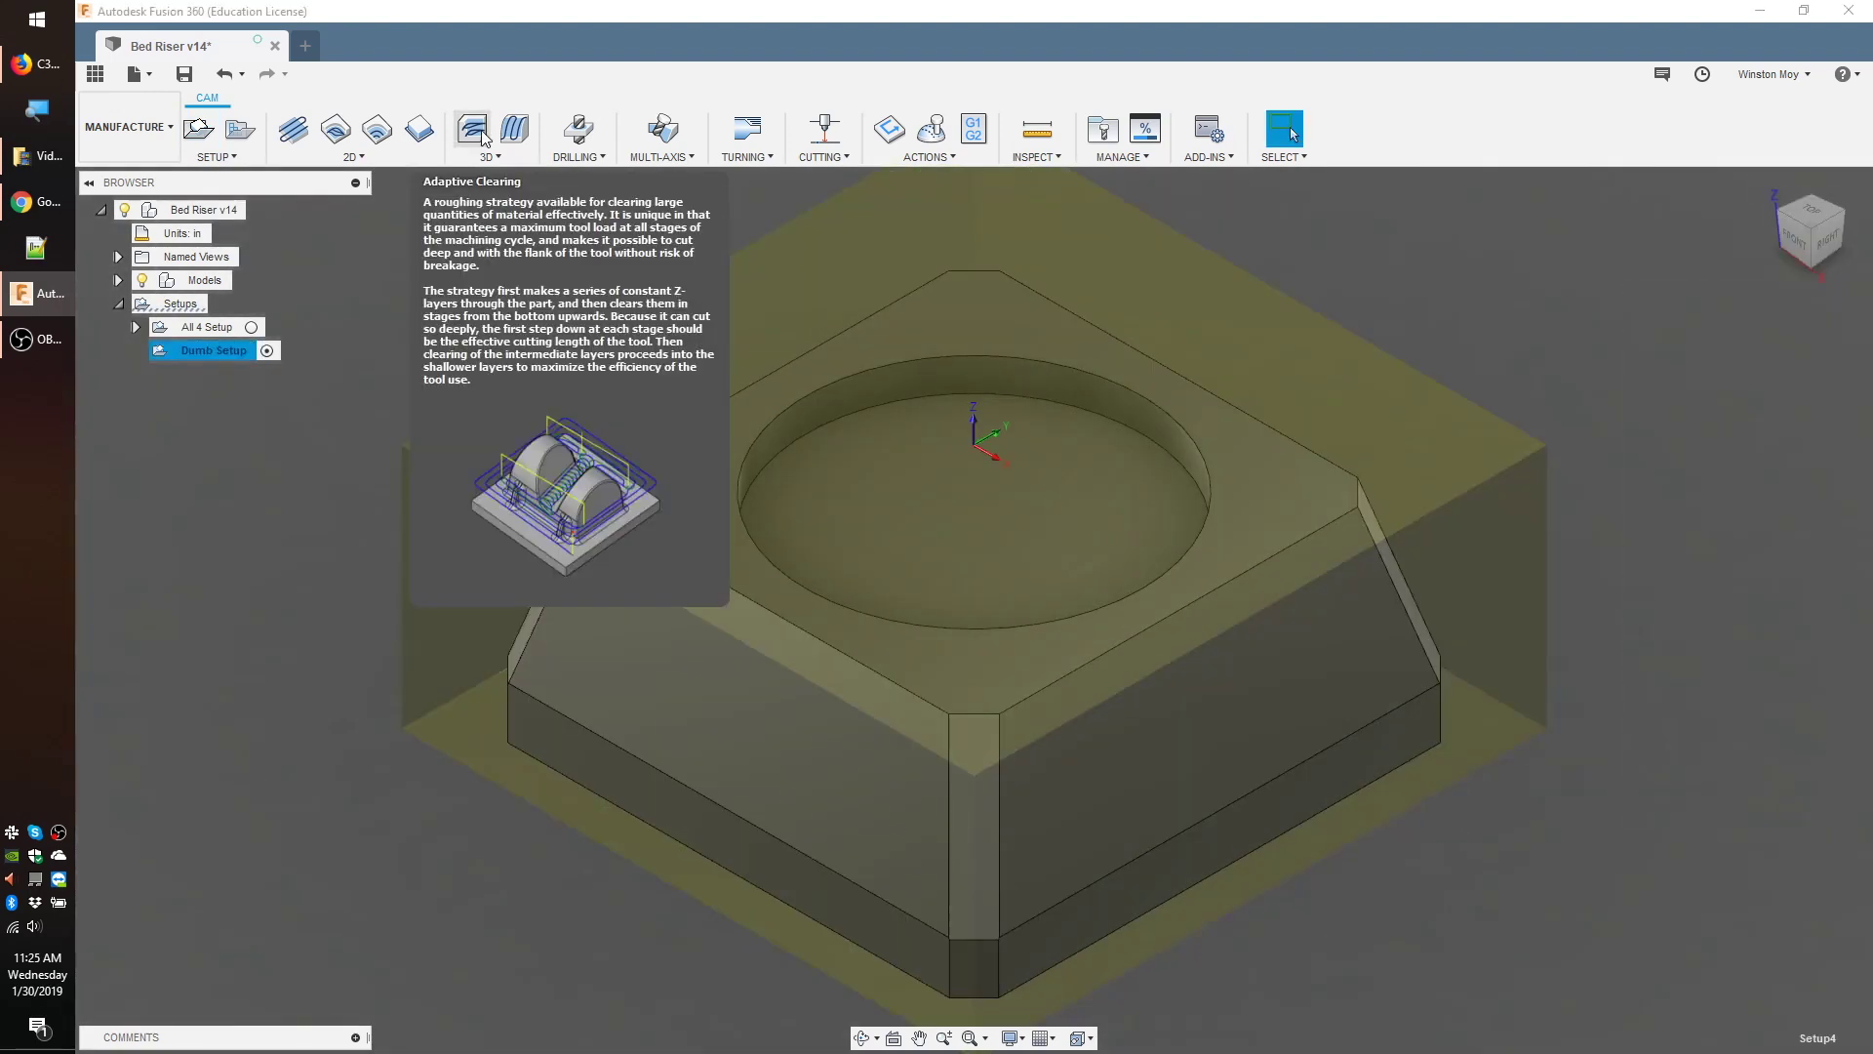
- Create an Adaptive clearing toolpath with the #201 1/4" flat end mill and simulate it
{"action": "left_click", "coordinate": [473, 129]}
{"action": "left_click", "coordinate": [1769, 384]}
{"action": "left_click", "coordinate": [780, 502]}
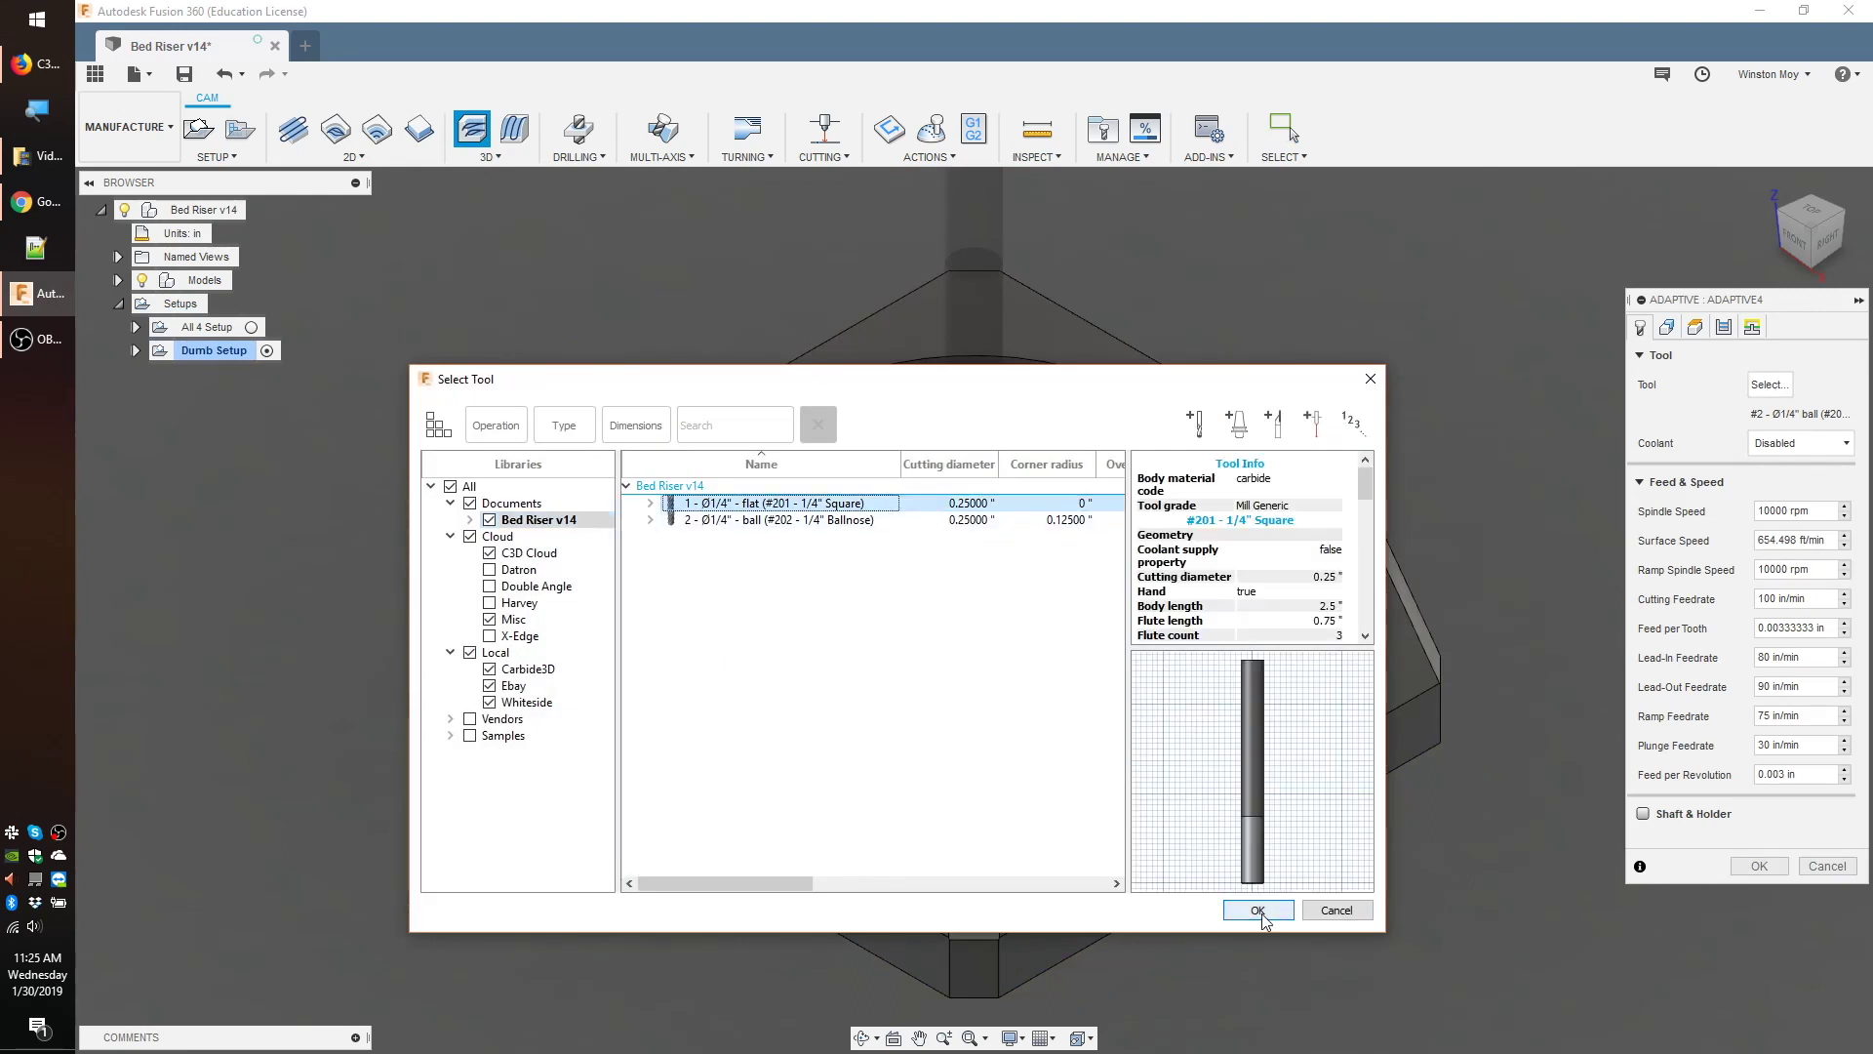
{"action": "left_click", "coordinate": [1257, 909]}
{"action": "left_click", "coordinate": [1667, 327]}
{"action": "left_click", "coordinate": [1723, 327]}
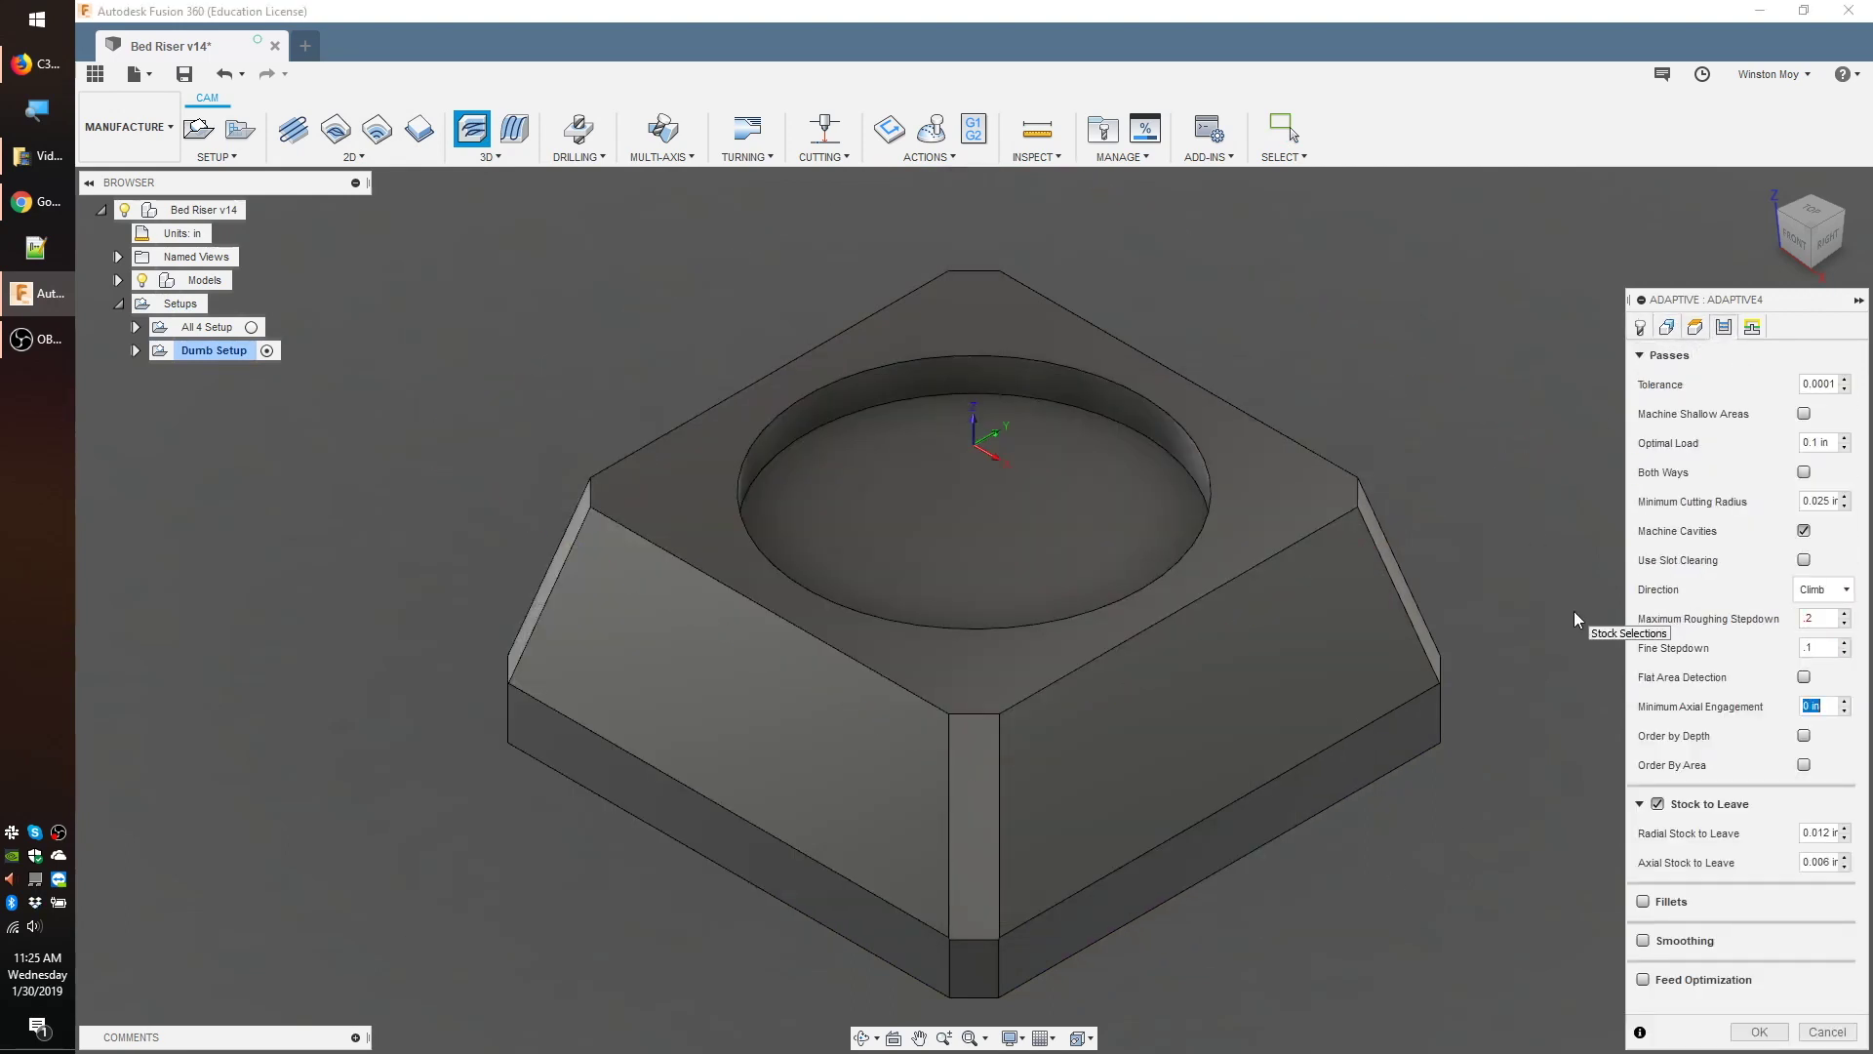
{"action": "key", "text": "Return"}
{"action": "key", "text": "alt+s"}
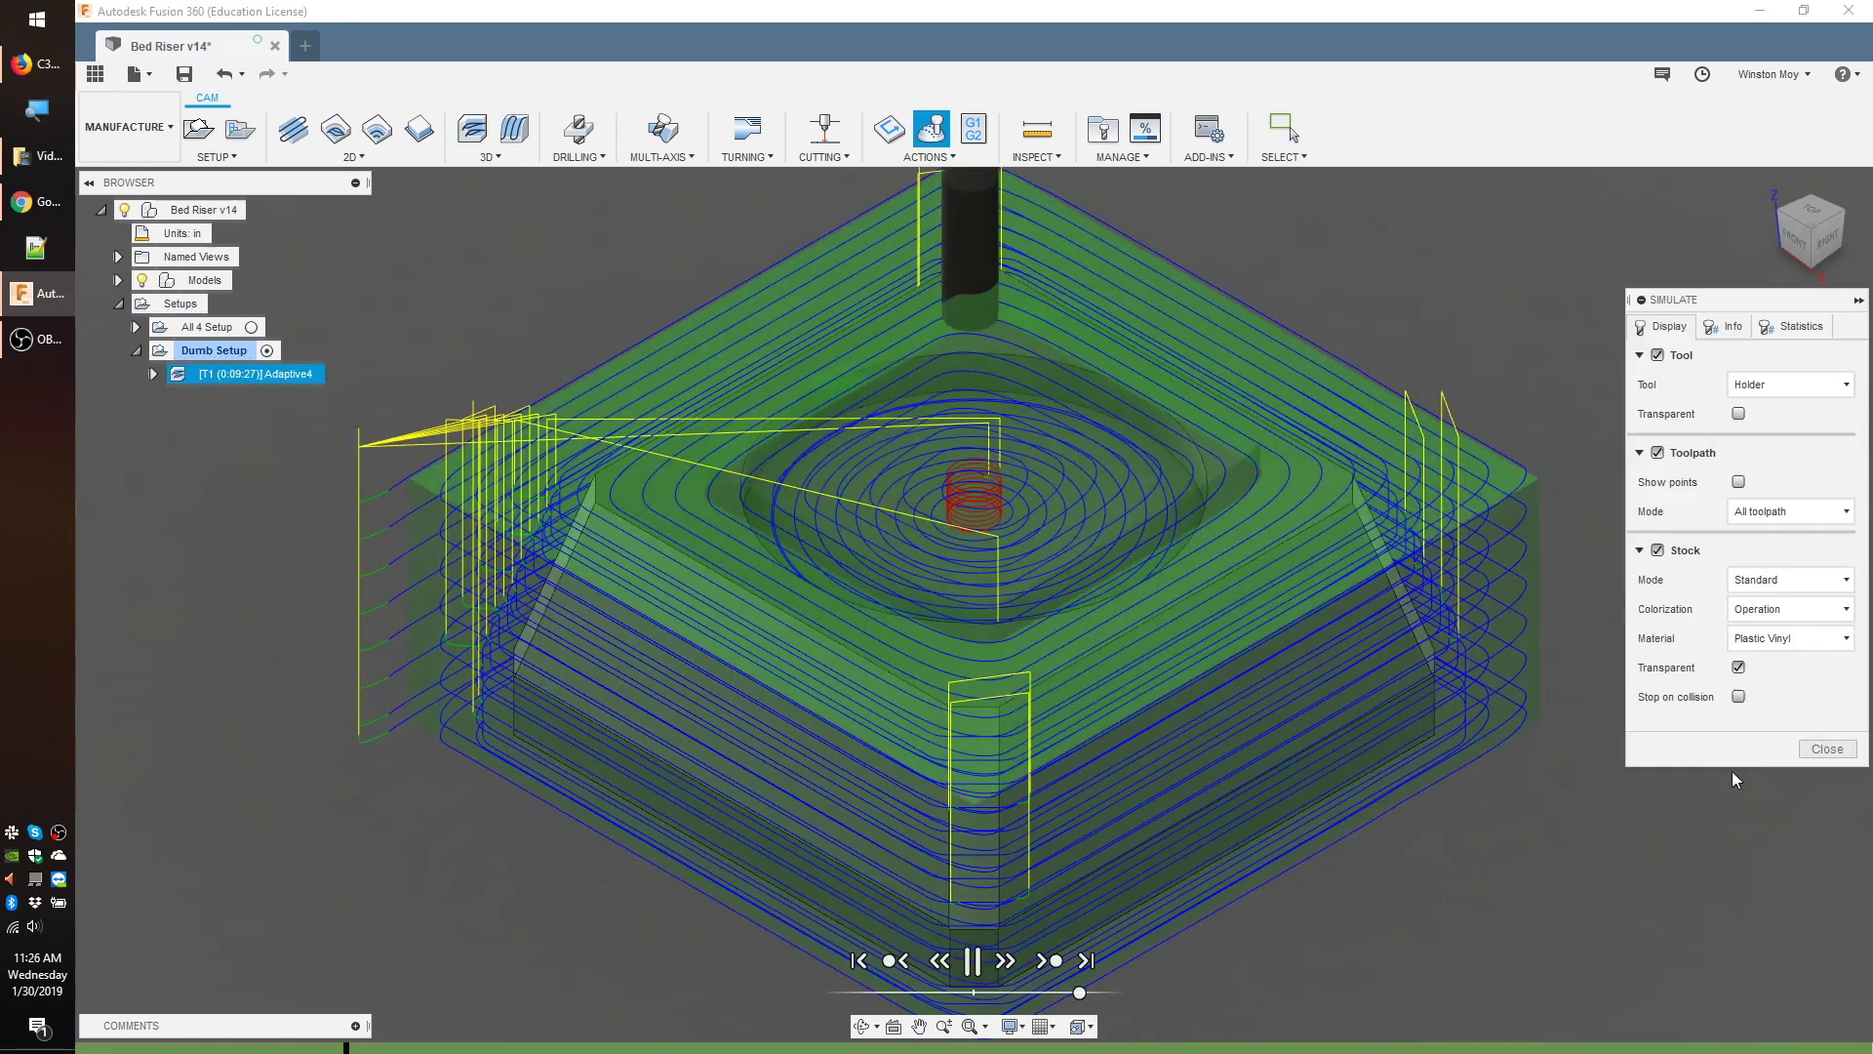
{"action": "left_click", "coordinate": [1828, 683]}
- Create a Parallel finishing toolpath with the #202 1/4" ballnose tool, estimated 7:01
{"action": "left_click", "coordinate": [514, 128]}
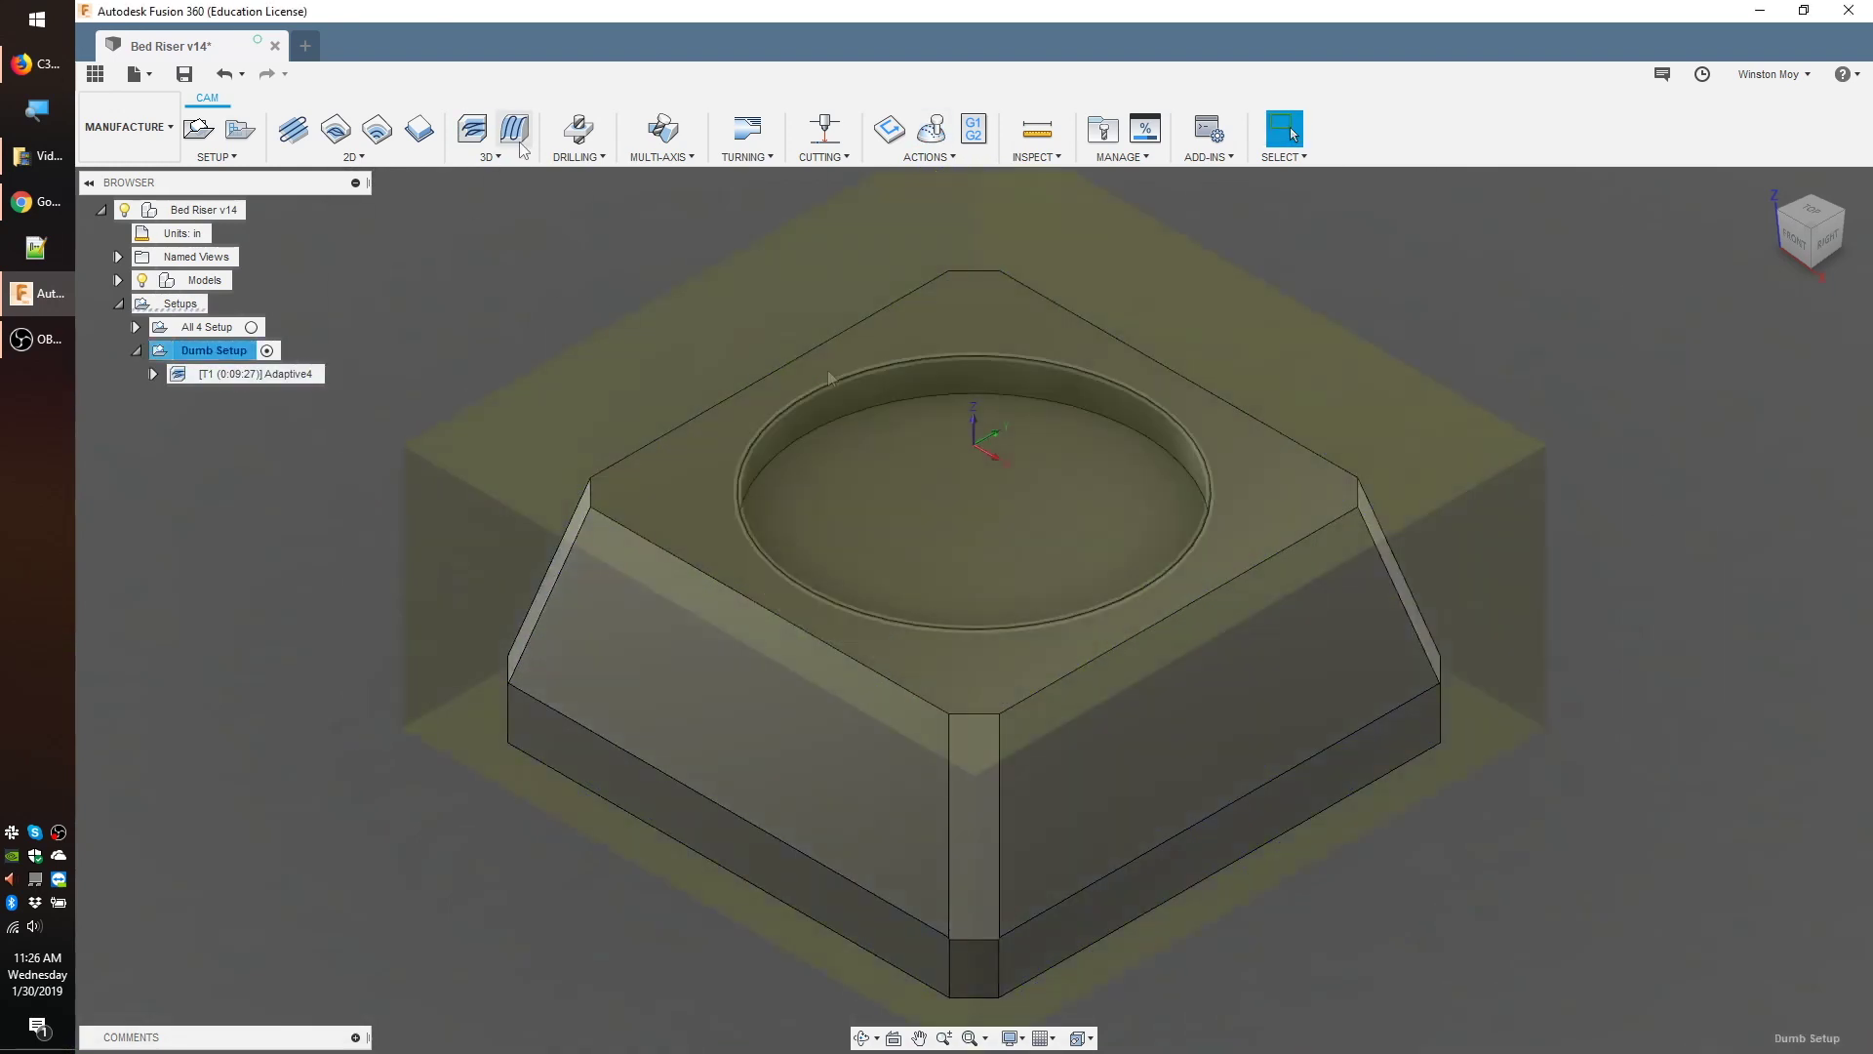
{"action": "left_click", "coordinate": [781, 519]}
{"action": "left_click", "coordinate": [1259, 909]}
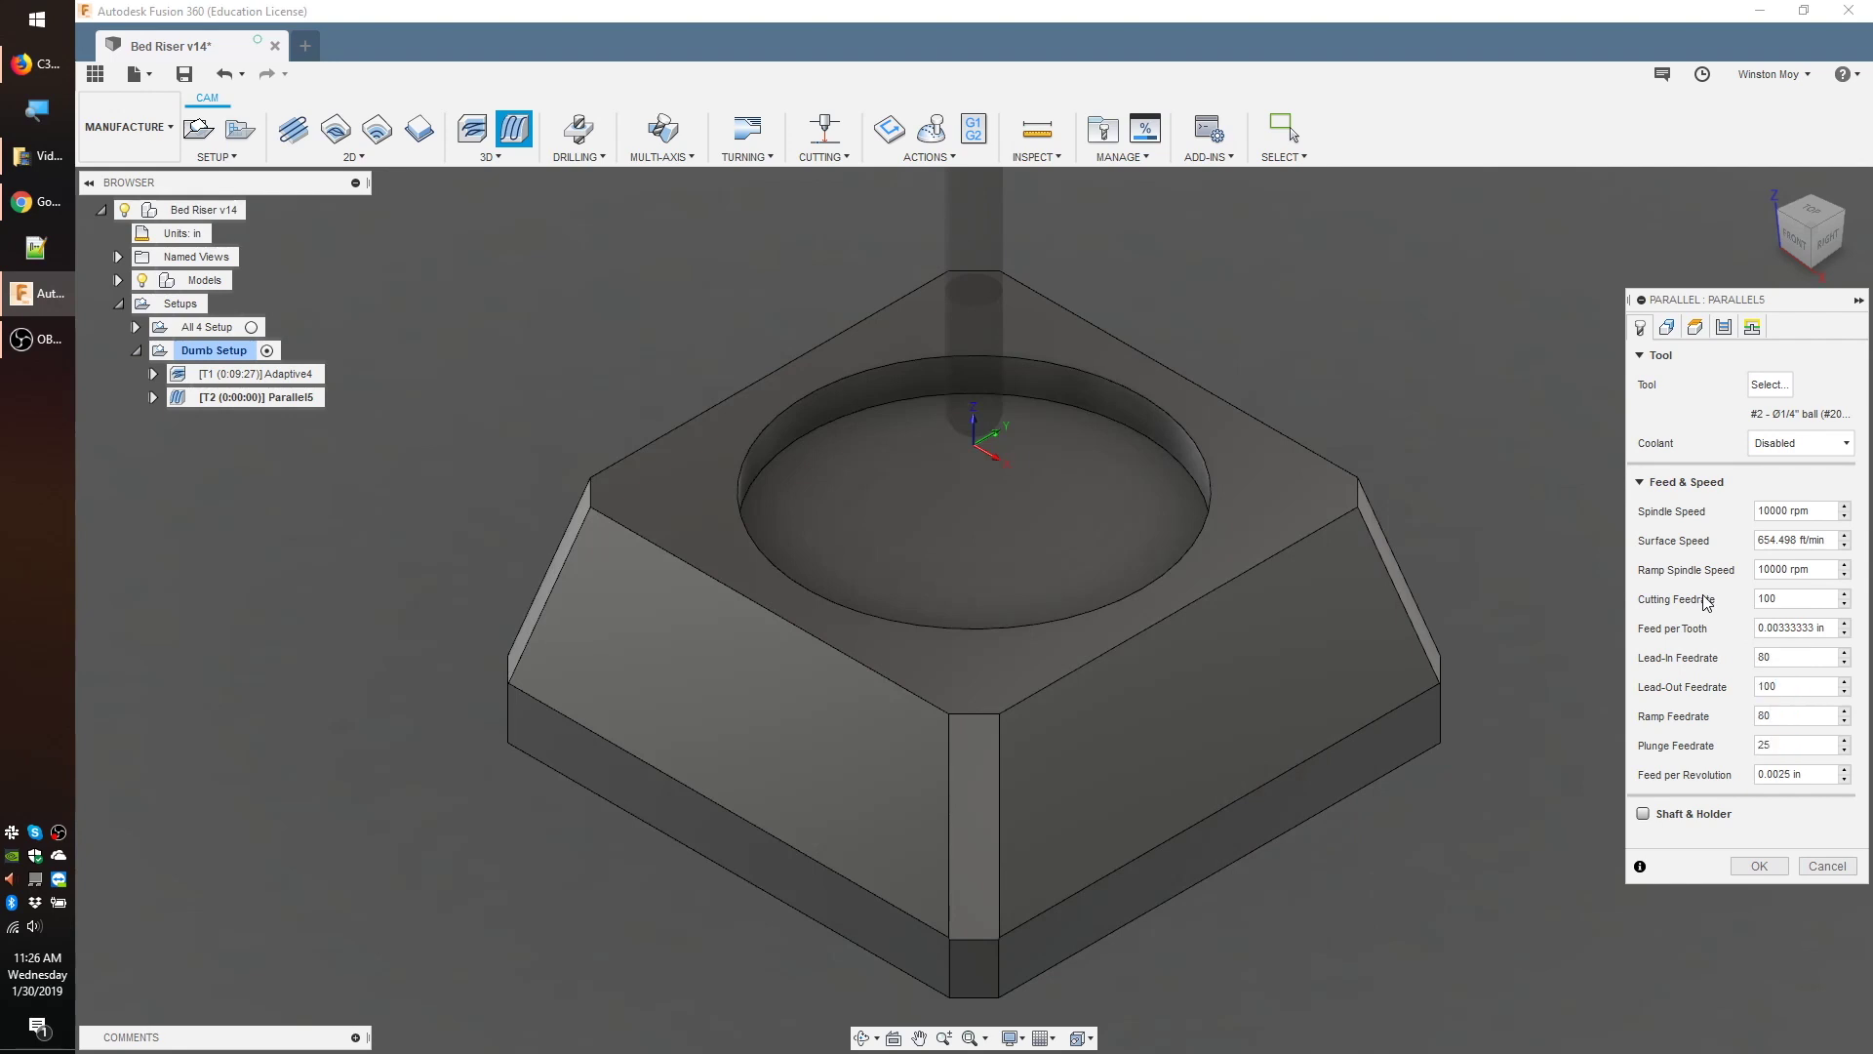
{"action": "left_click", "coordinate": [1725, 328]}
{"action": "left_click", "coordinate": [1753, 328]}
{"action": "key", "text": "Return"}
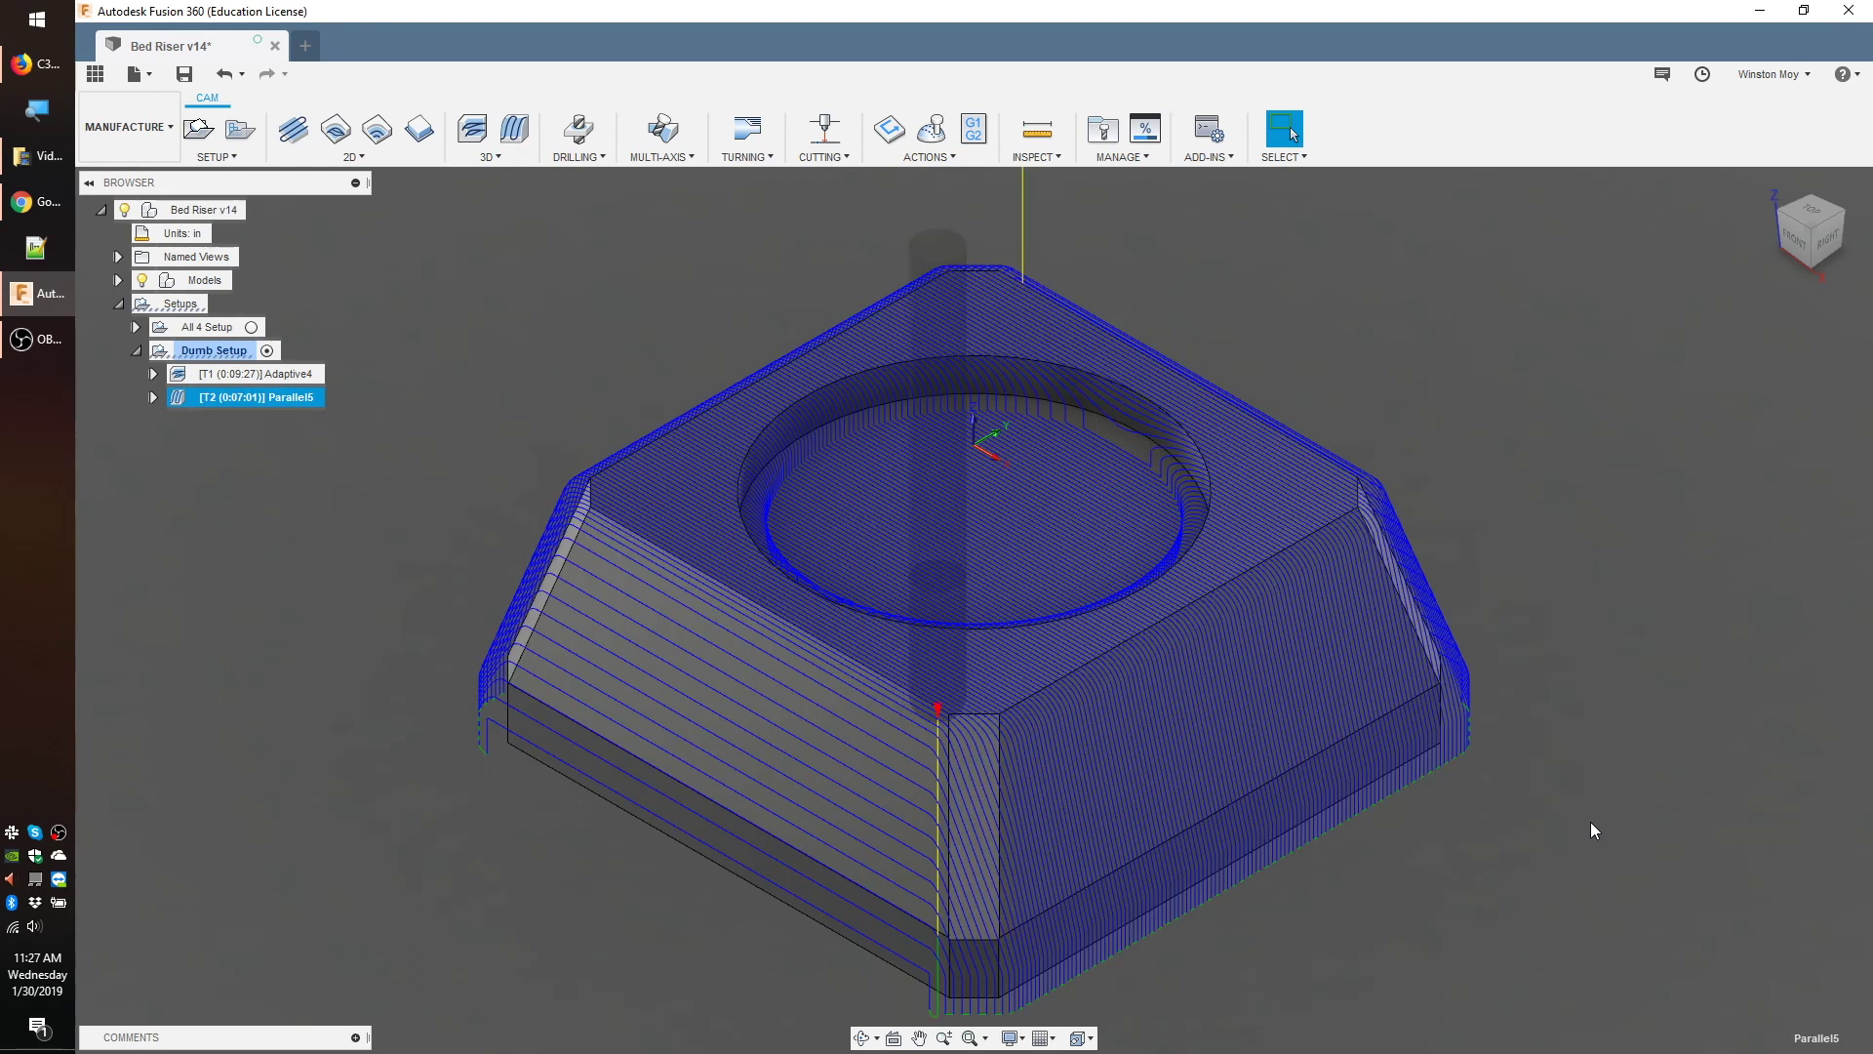
{"action": "key", "text": "Escape"}
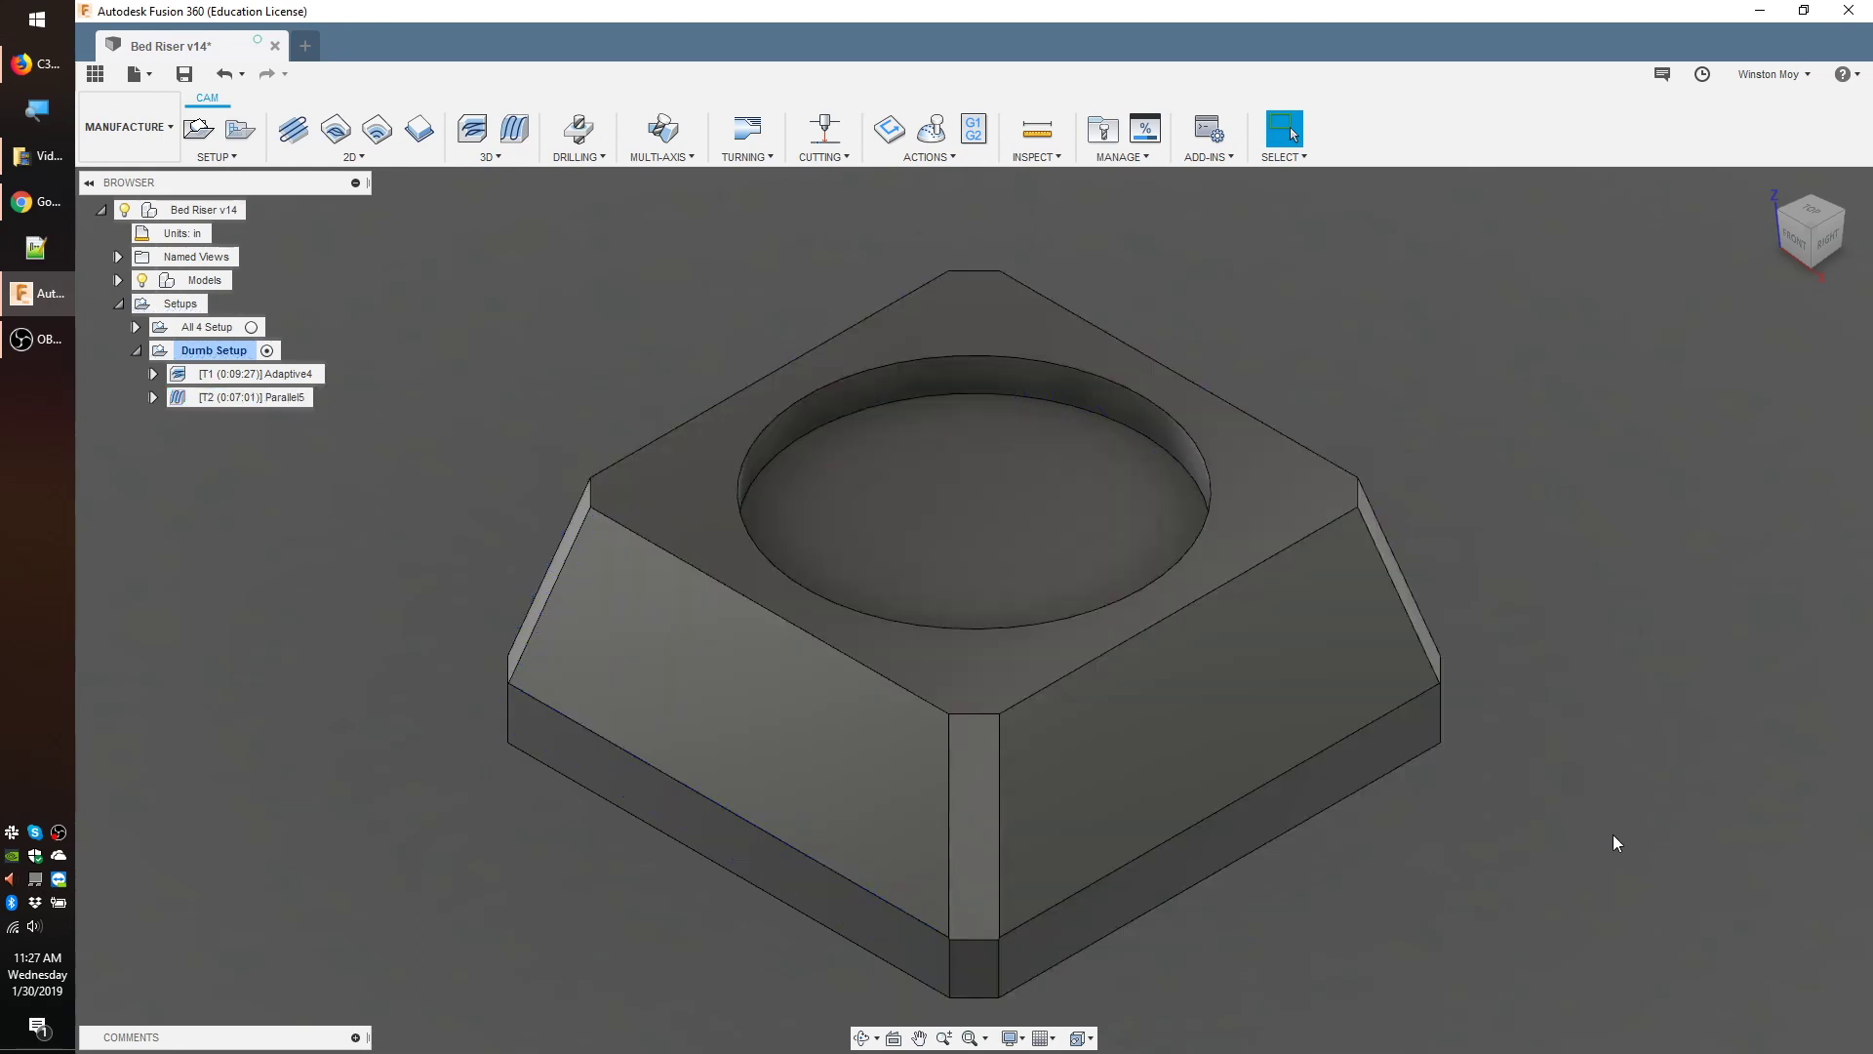
- Duplicate Dumb Setup and name the copy 'Smarter Setup'
{"action": "right_click", "coordinate": [207, 349]}
{"action": "left_click", "coordinate": [260, 689]}
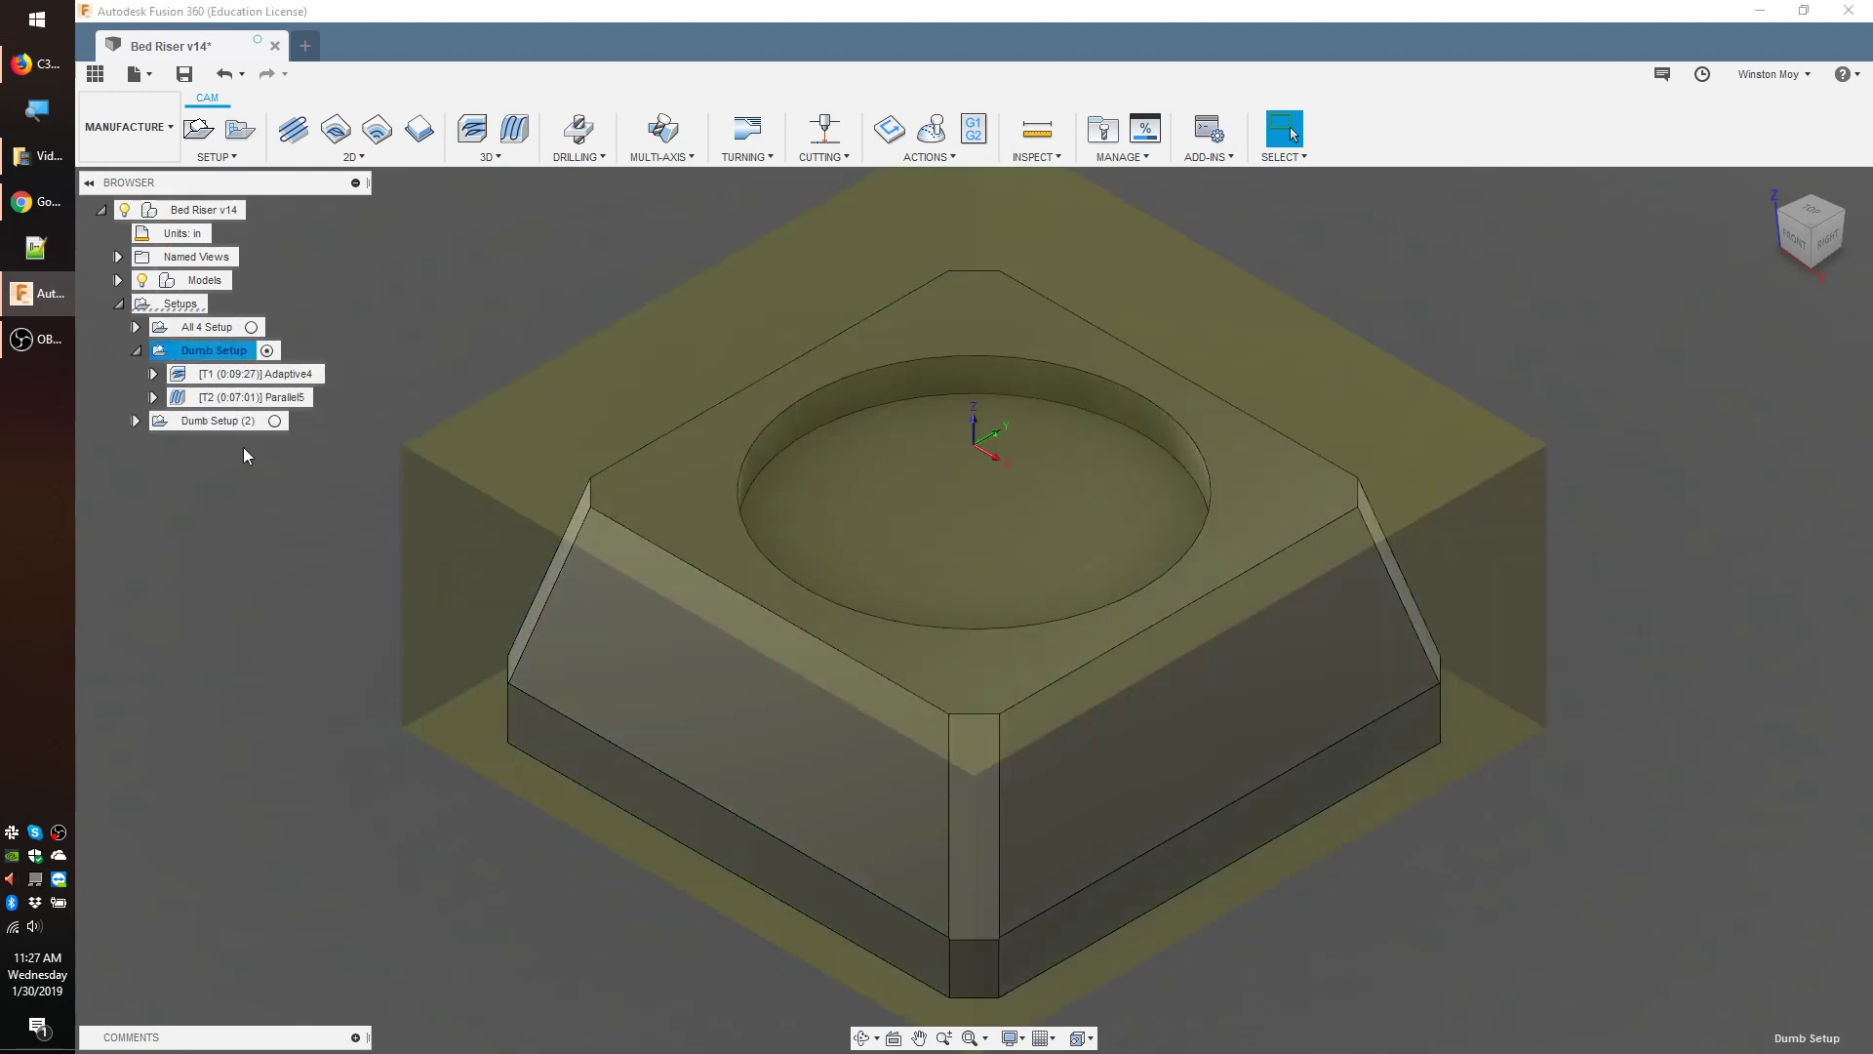
{"action": "left_click", "coordinate": [210, 422]}
{"action": "left_click", "coordinate": [215, 423]}
{"action": "type", "text": "Smarter SEtu"}
{"action": "key", "text": "BackSpace"}
{"action": "key", "text": "BackSpace"}
{"action": "key", "text": "BackSpace"}
{"action": "type", "text": "etup"}
{"action": "key", "text": "Return"}
- Expand Smarter Setup and open Parallel5 (2) for editing
{"action": "left_click", "coordinate": [138, 423]}
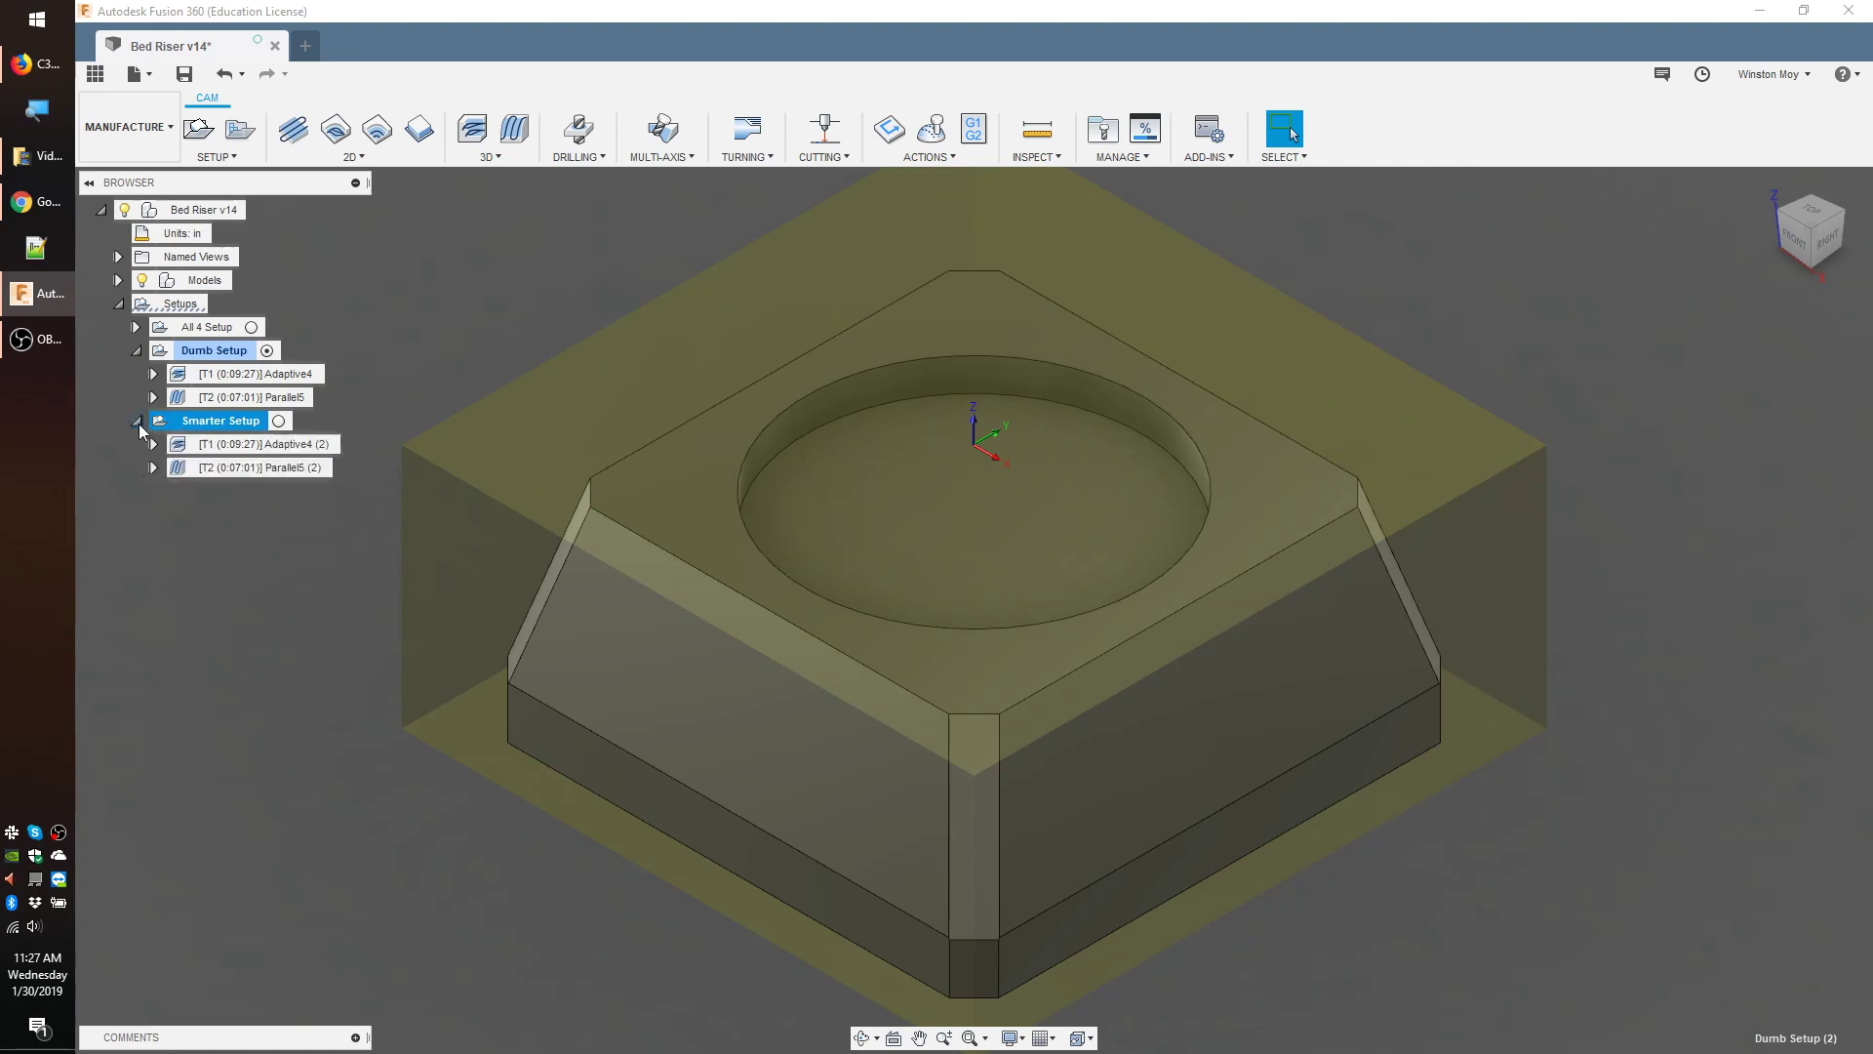
{"action": "right_click", "coordinate": [256, 468]}
{"action": "left_click", "coordinate": [332, 14]}
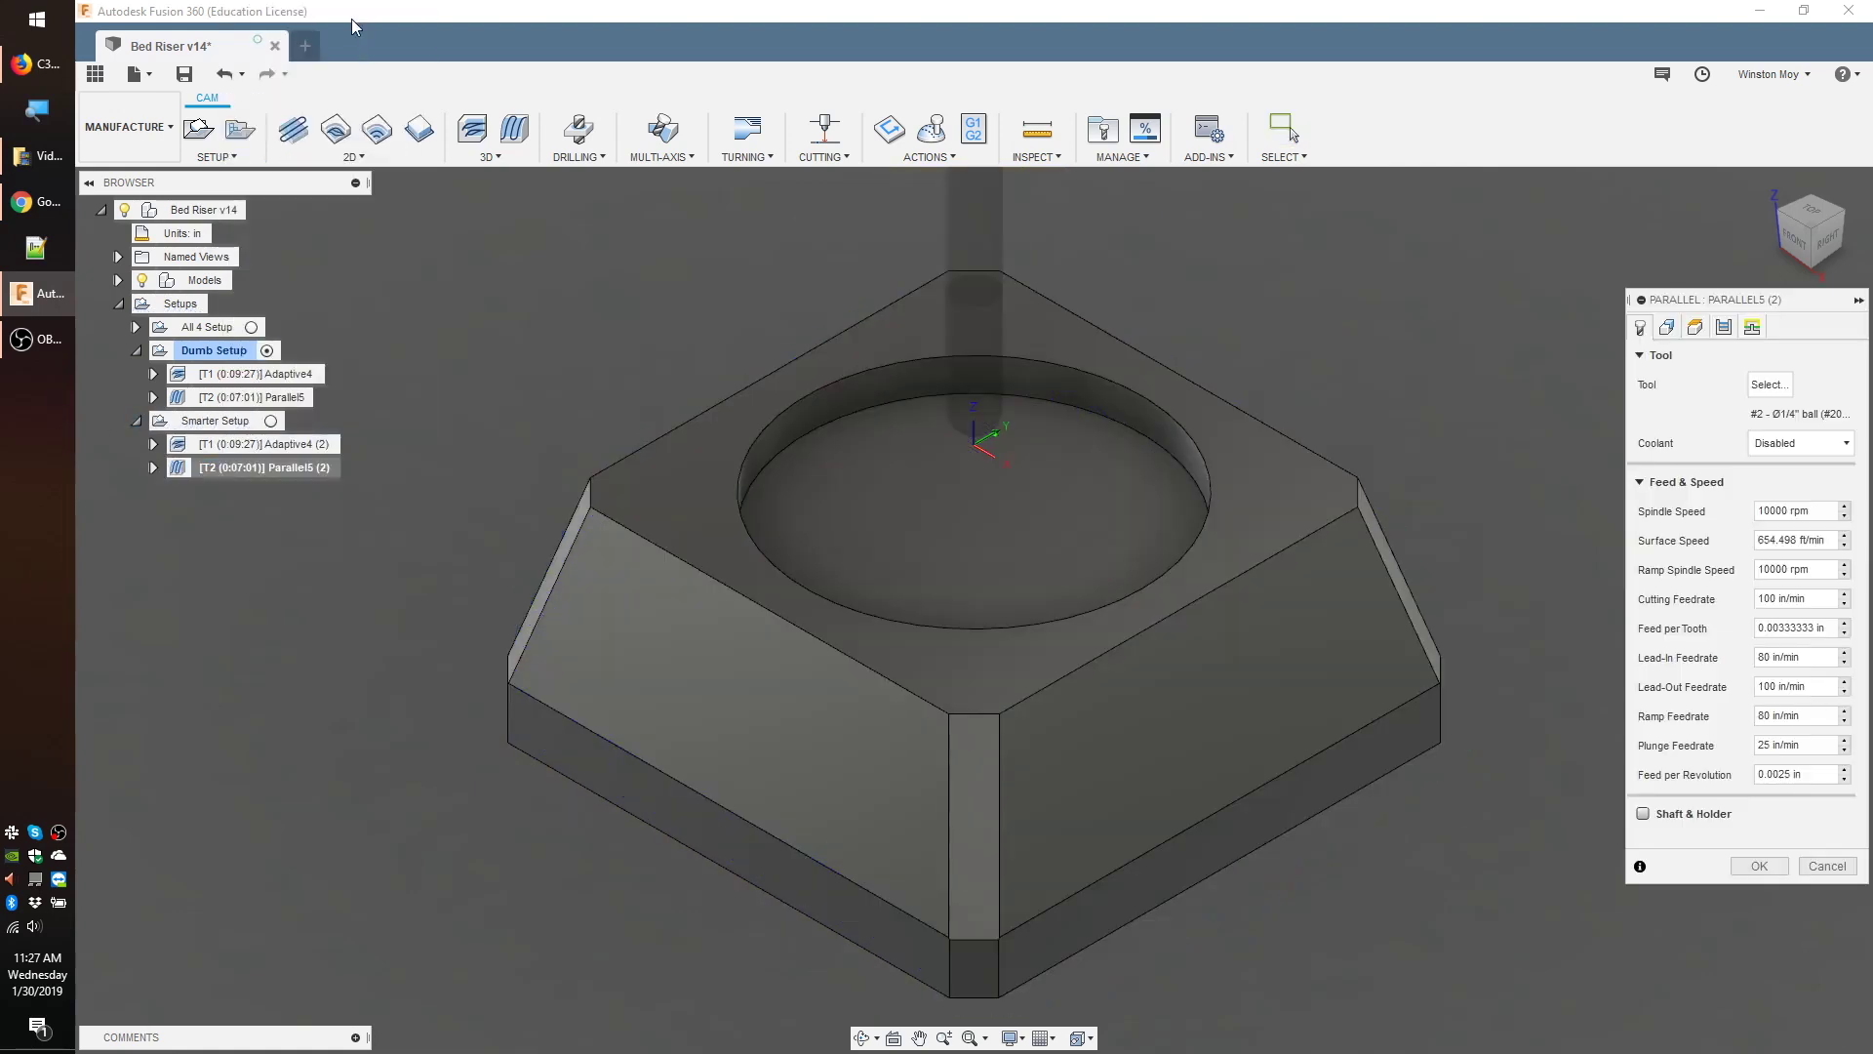
- Limit Parallel5 (2) to the bottom and top outline chains with tool center on boundary
{"action": "left_click", "coordinate": [1666, 328]}
{"action": "left_click", "coordinate": [1801, 384]}
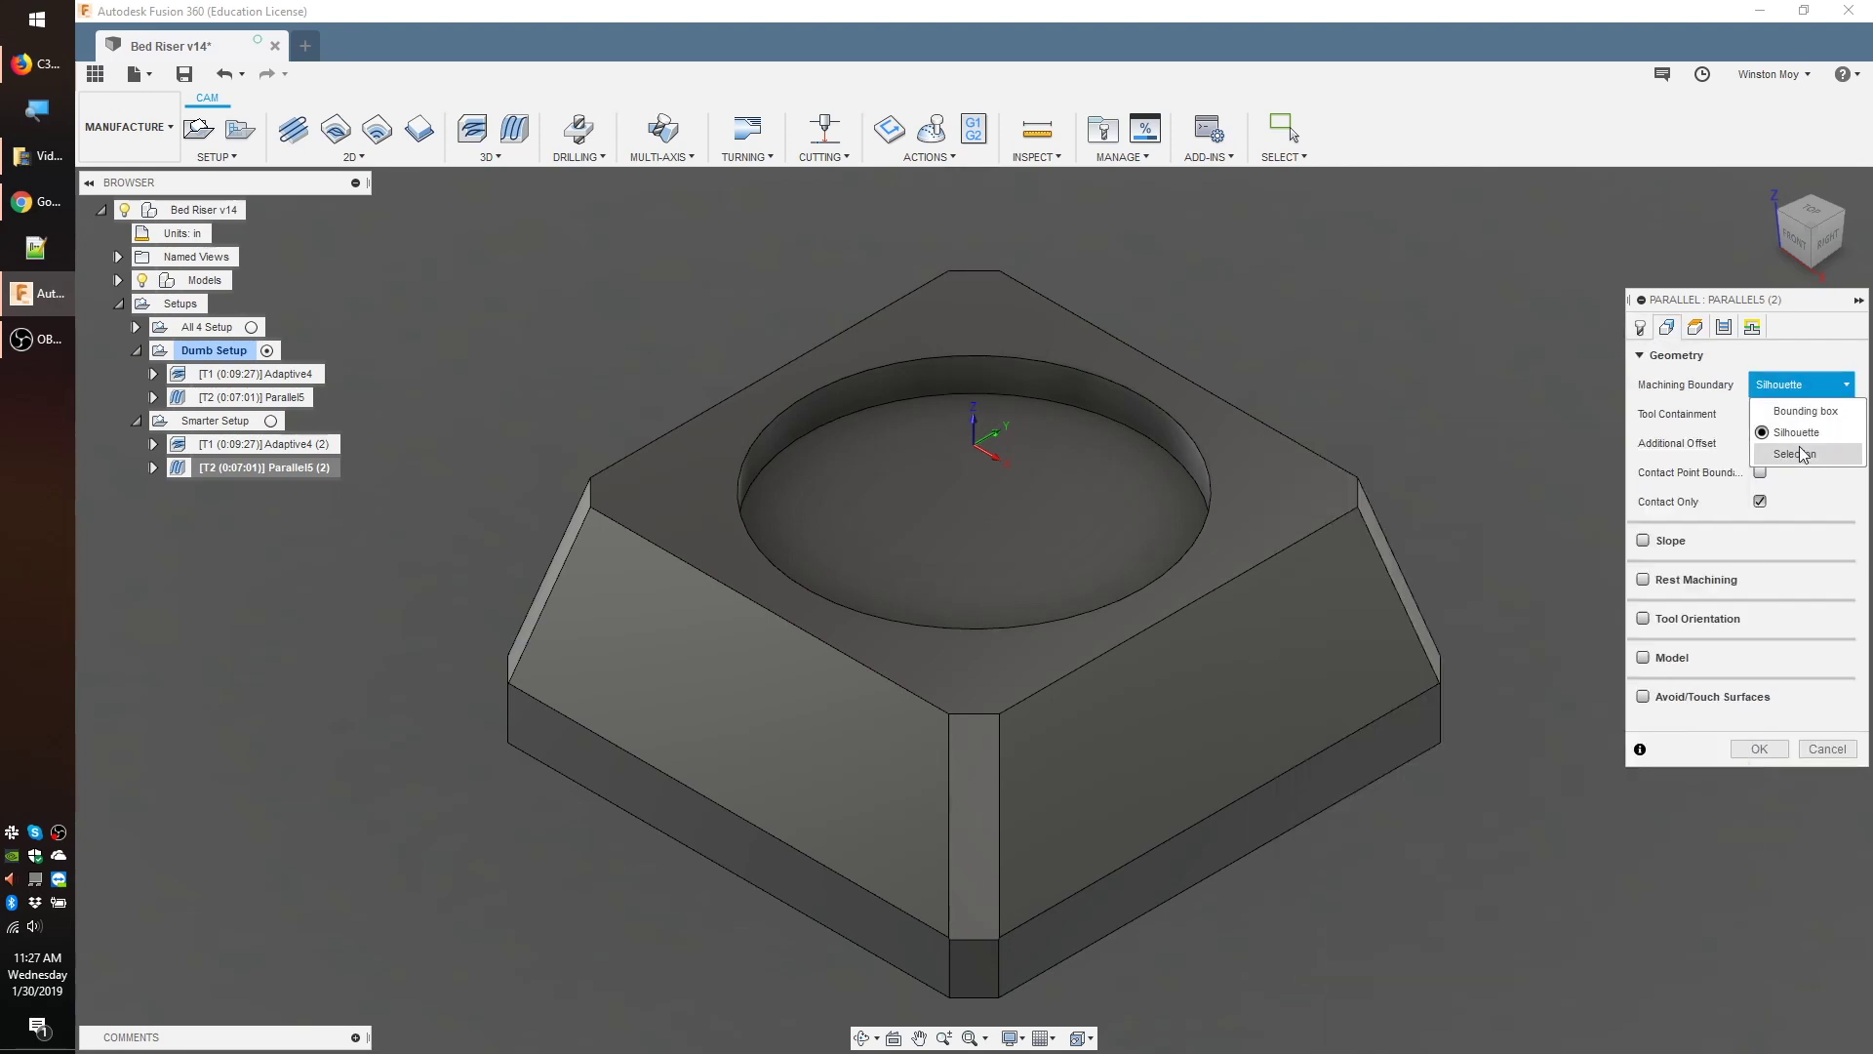
{"action": "left_click", "coordinate": [1801, 454]}
{"action": "left_click", "coordinate": [1386, 779]}
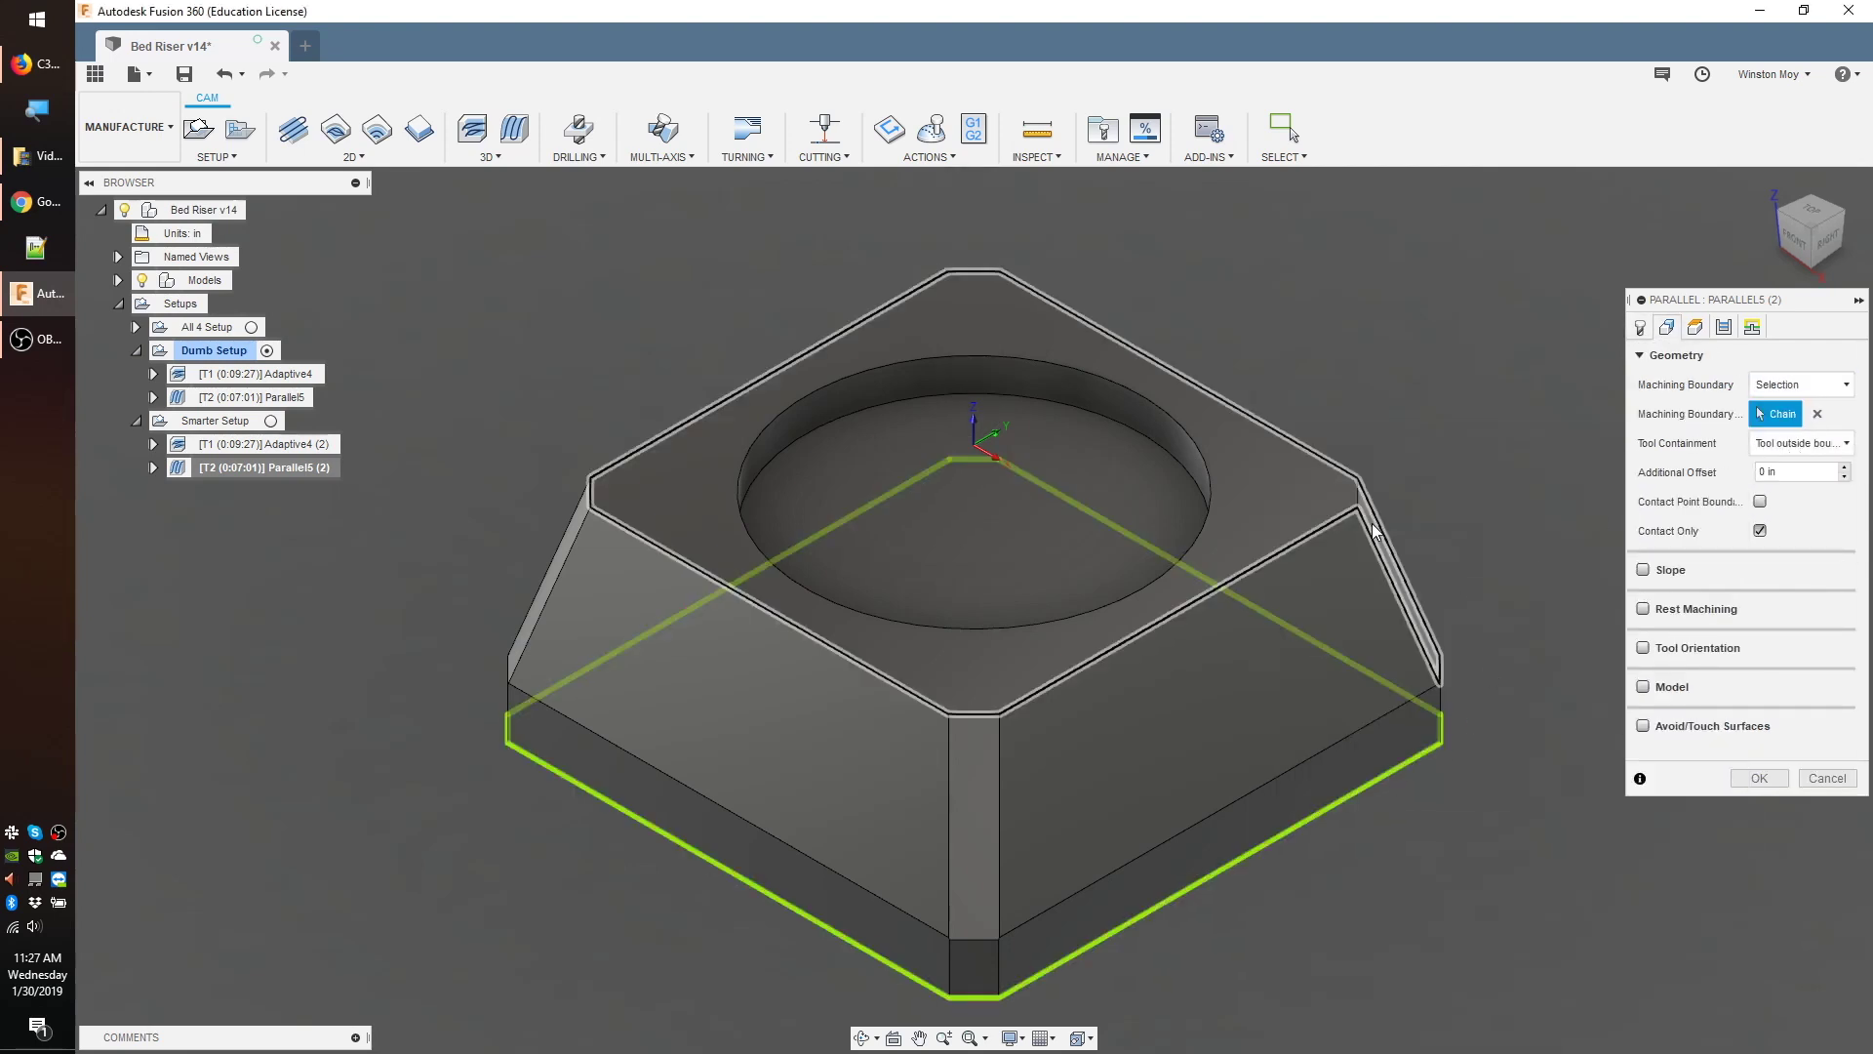
{"action": "left_click", "coordinate": [1347, 528]}
{"action": "left_click", "coordinate": [1801, 443]}
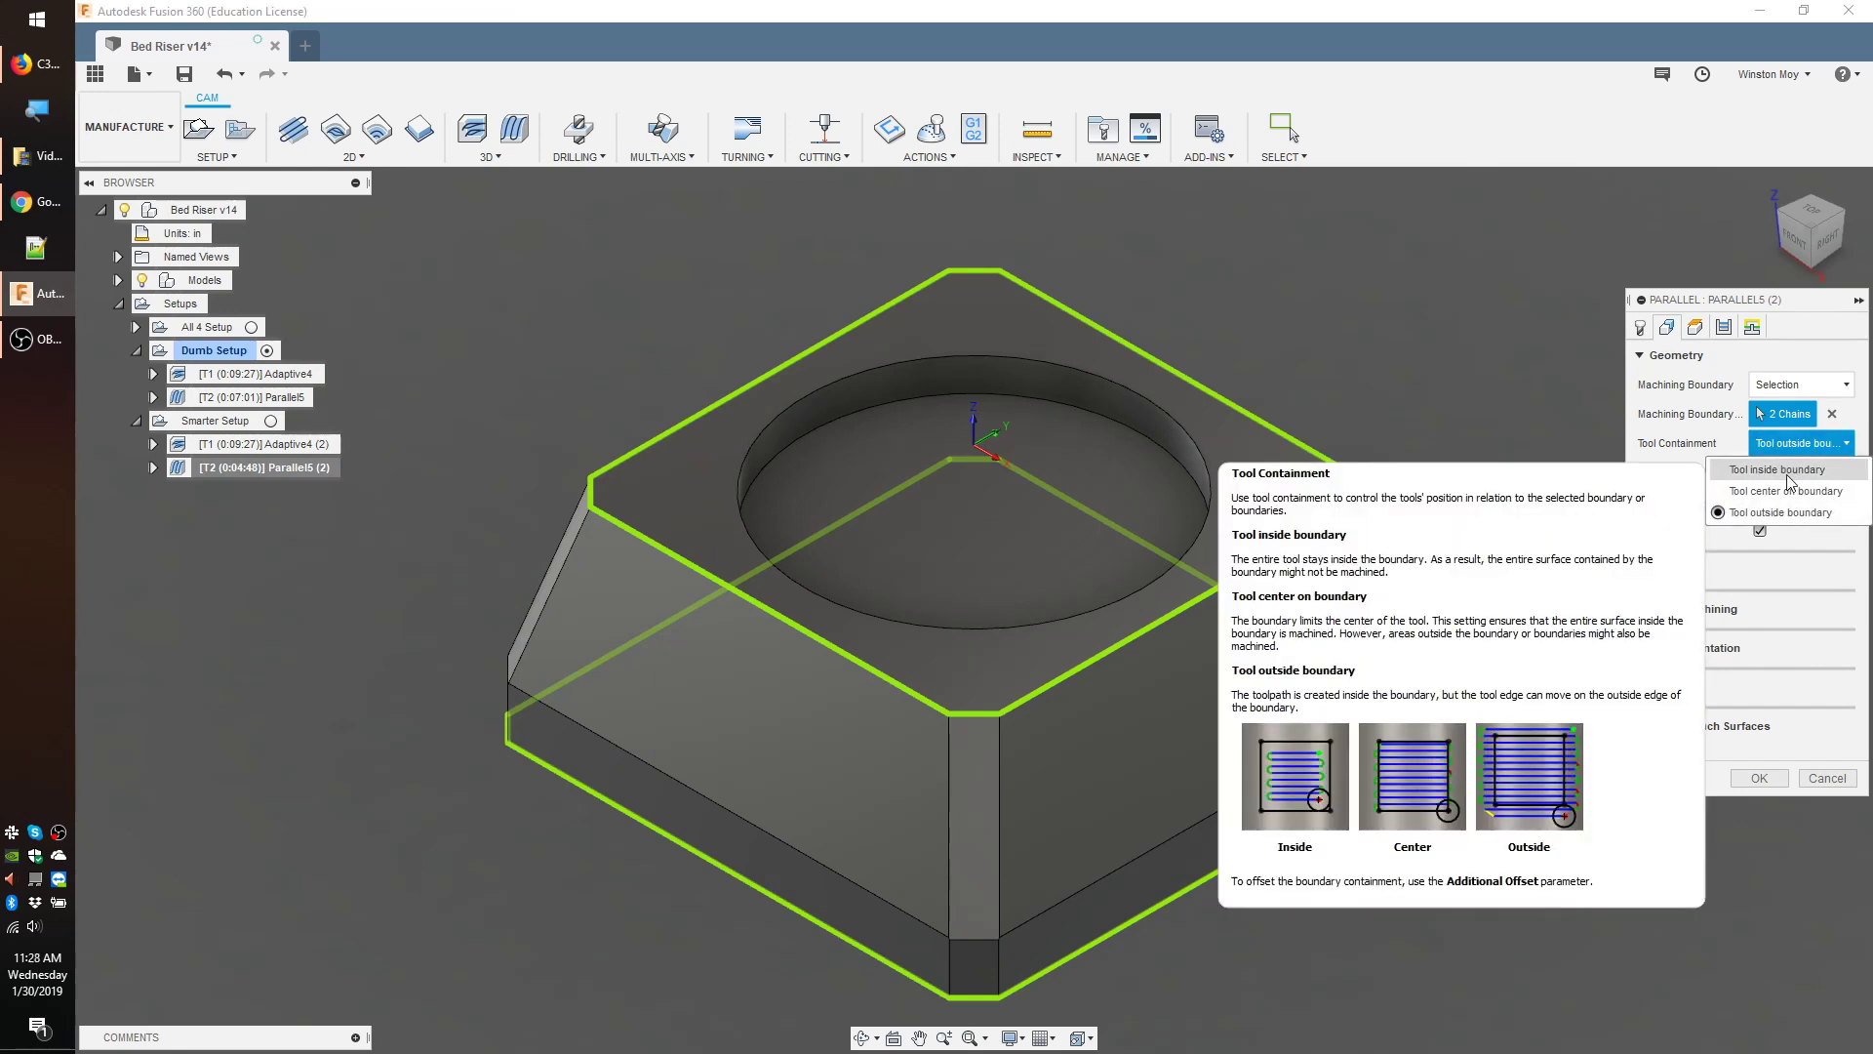
{"action": "left_click", "coordinate": [1786, 492]}
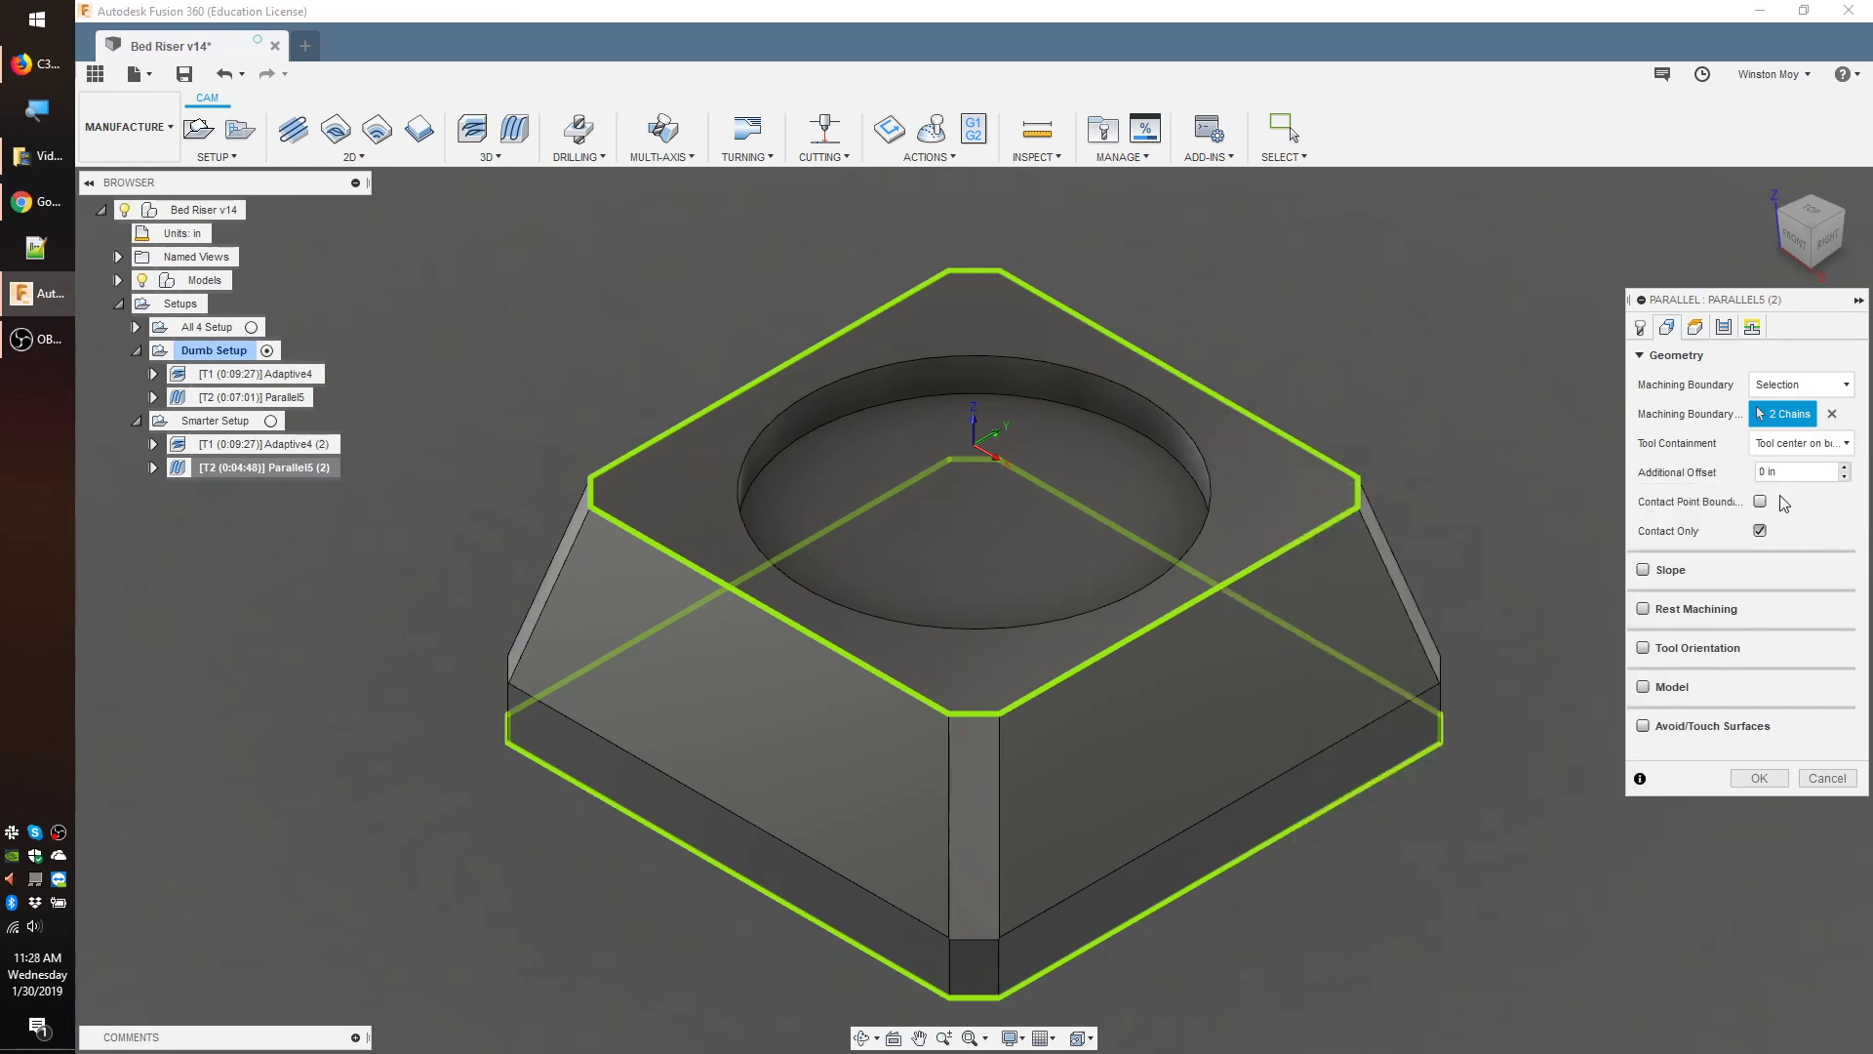
{"action": "left_click", "coordinate": [1760, 776]}
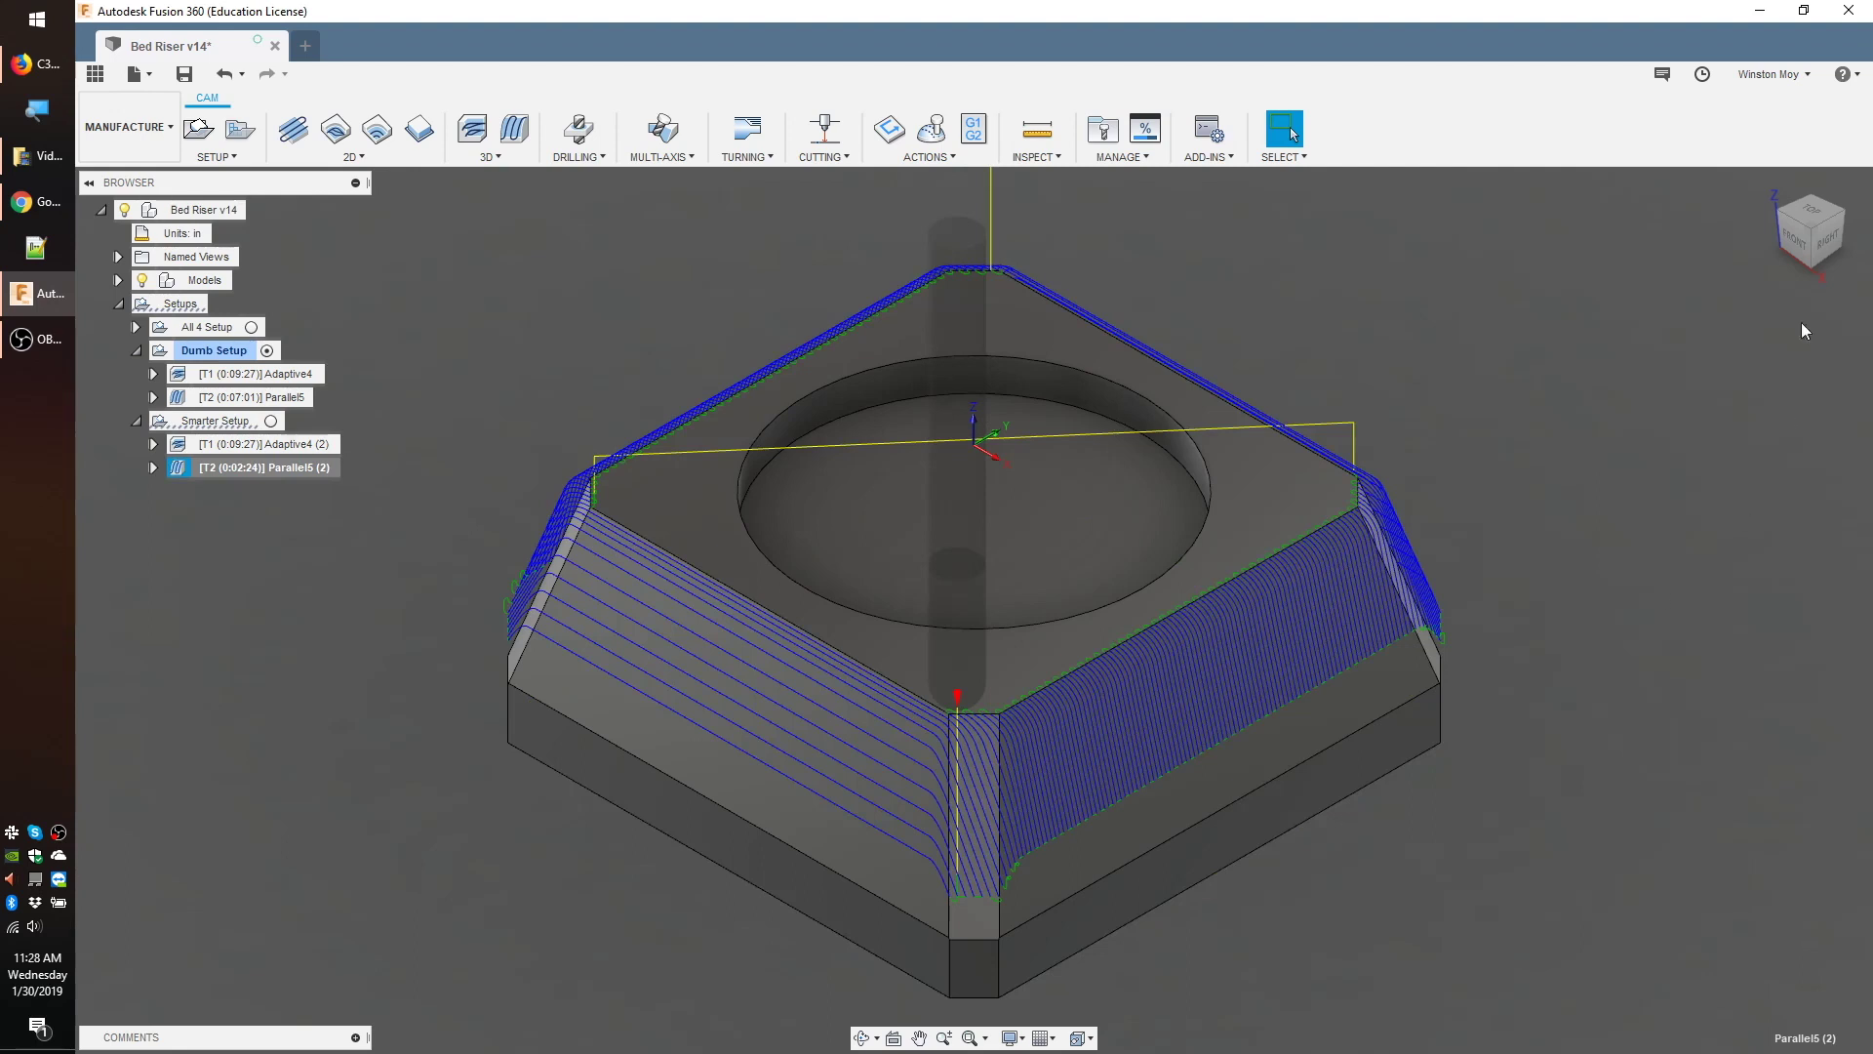
- View Parallel5 (2) from the front, zoomed in on the right chamfer edge
{"action": "left_click", "coordinate": [1800, 244]}
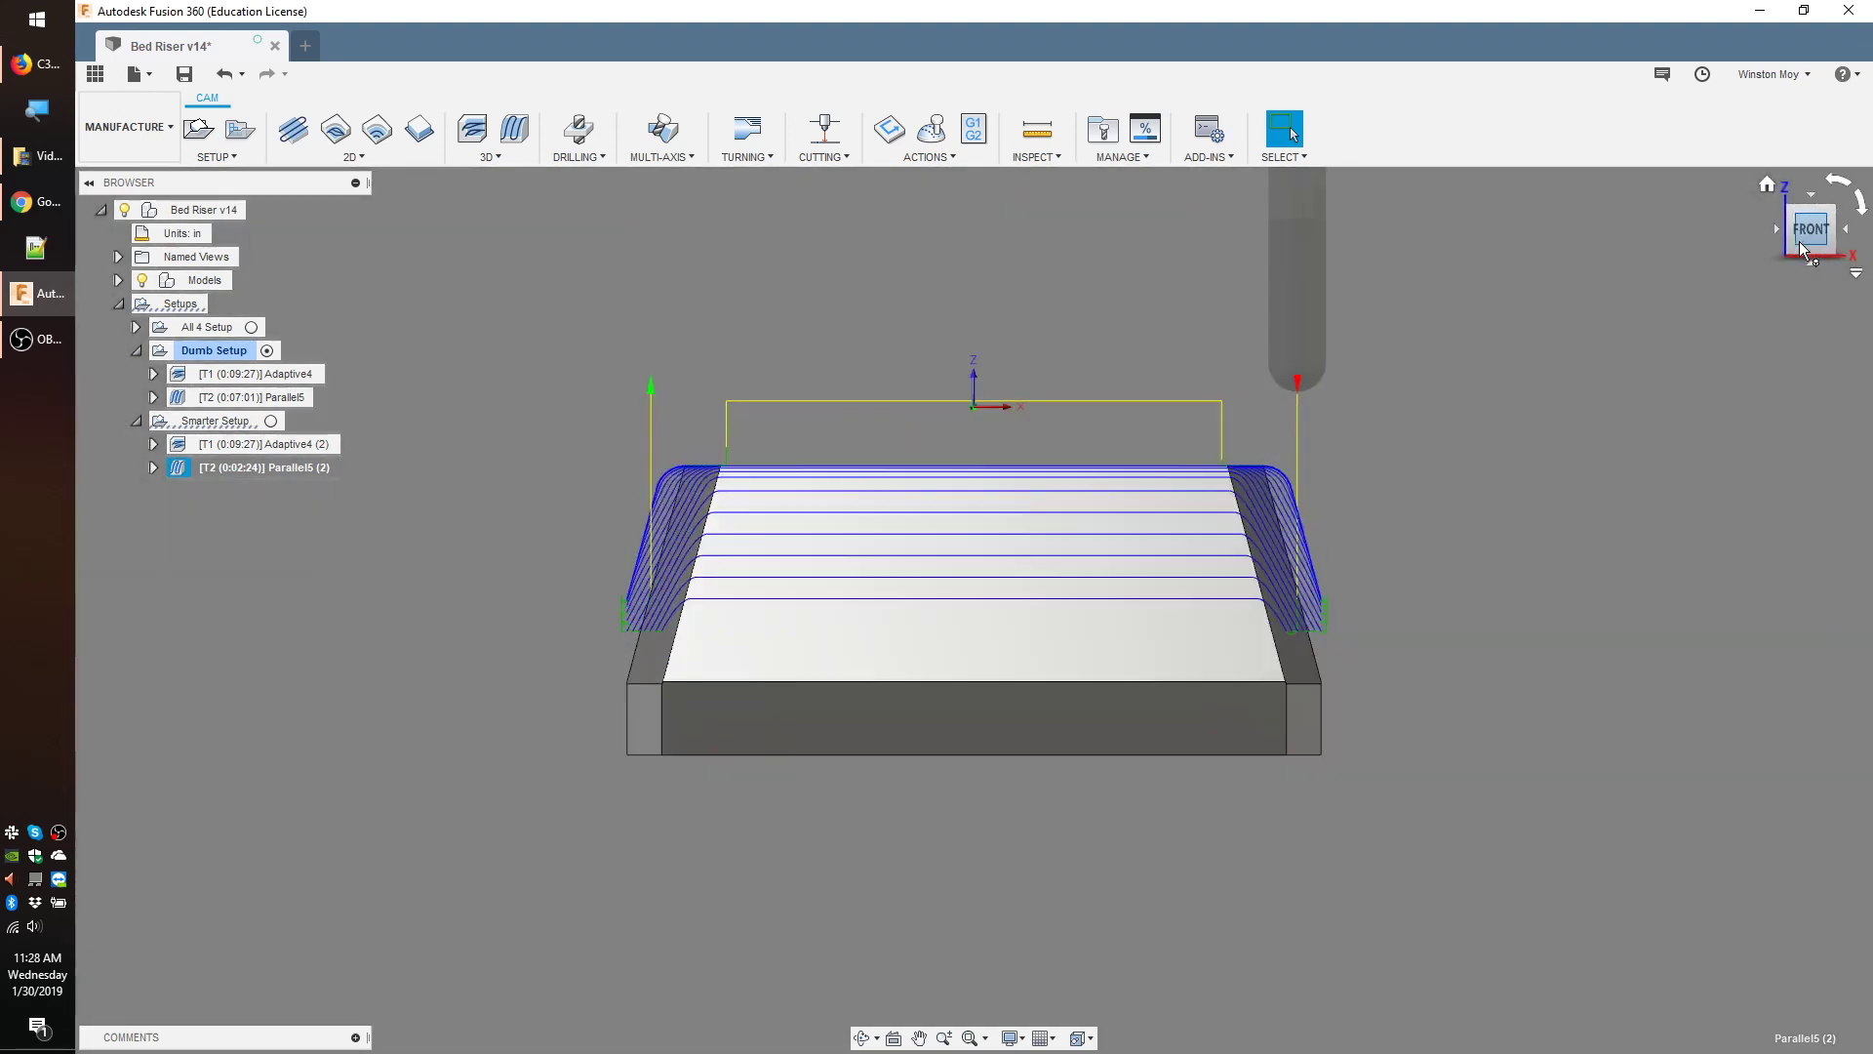
{"action": "scroll", "coordinate": [1508, 615], "scroll_direction": "up", "scroll_amount": 5}
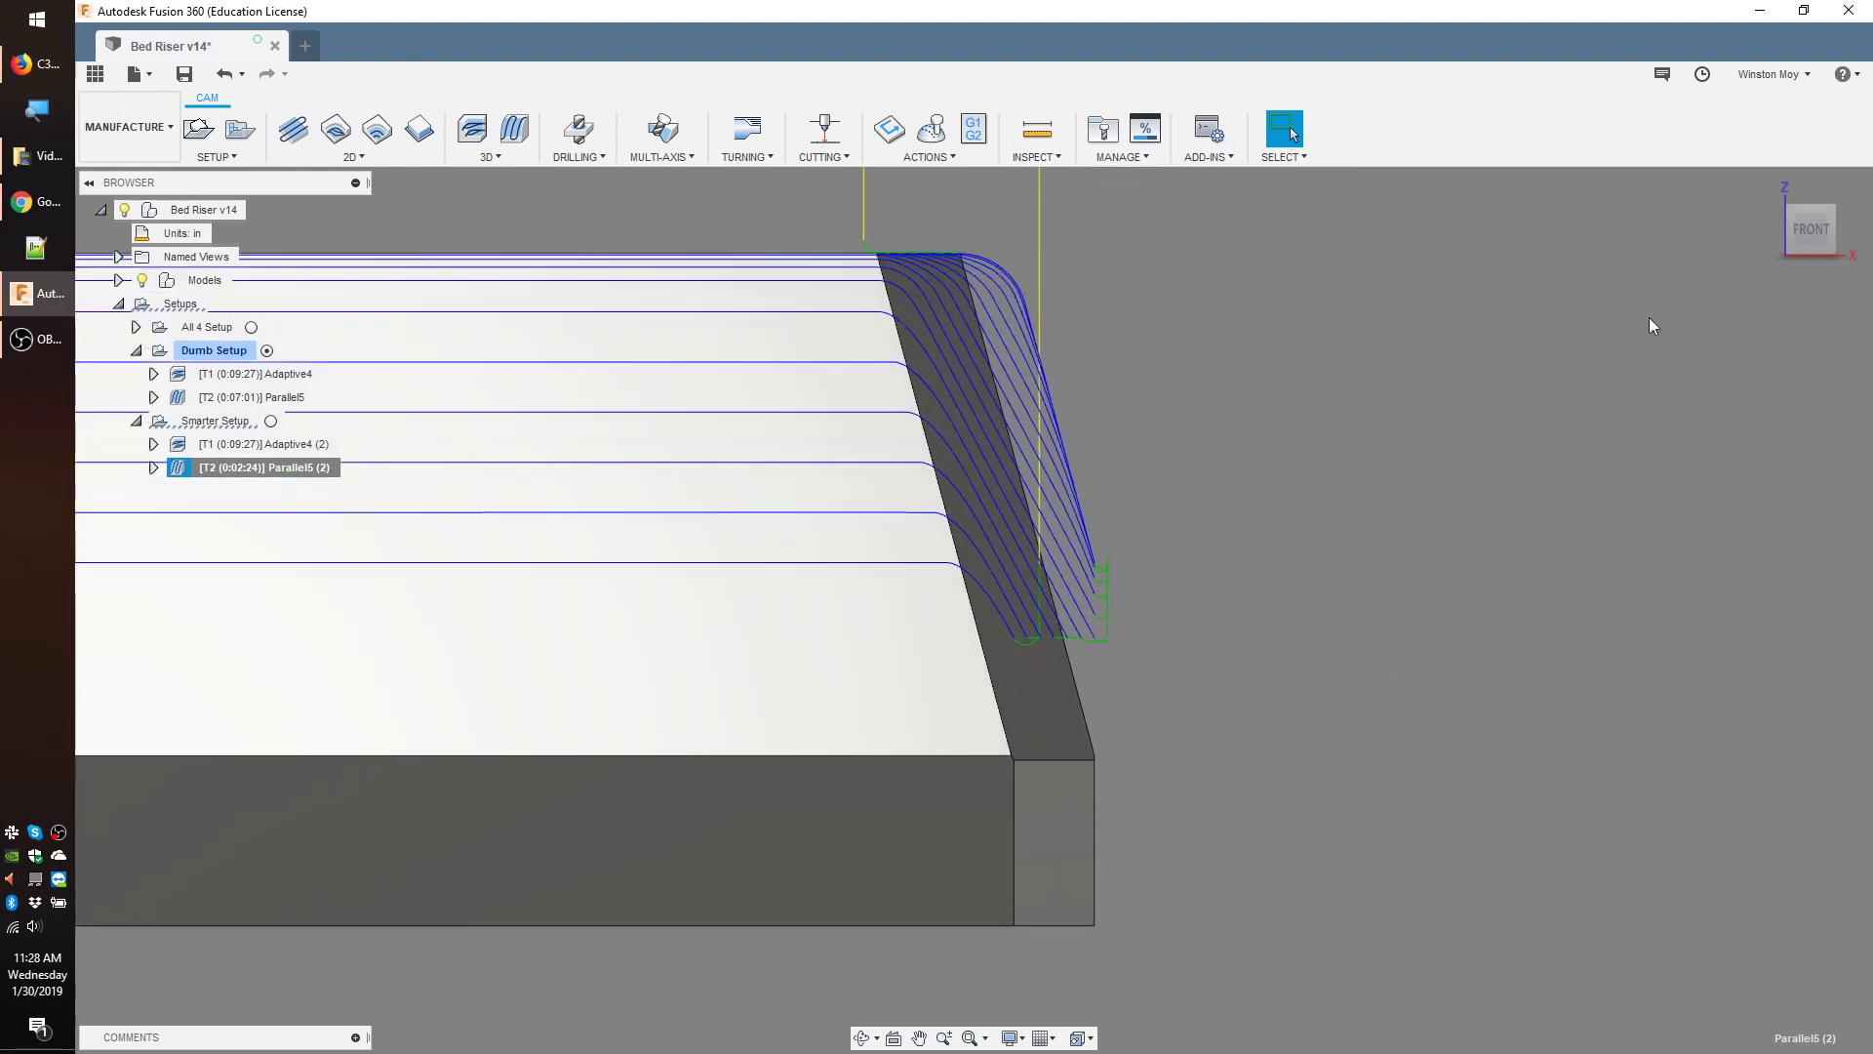
- Switch Parallel5 (2) to a contact point boundary and regenerate it at 0:03:10
{"action": "left_click", "coordinate": [1774, 191]}
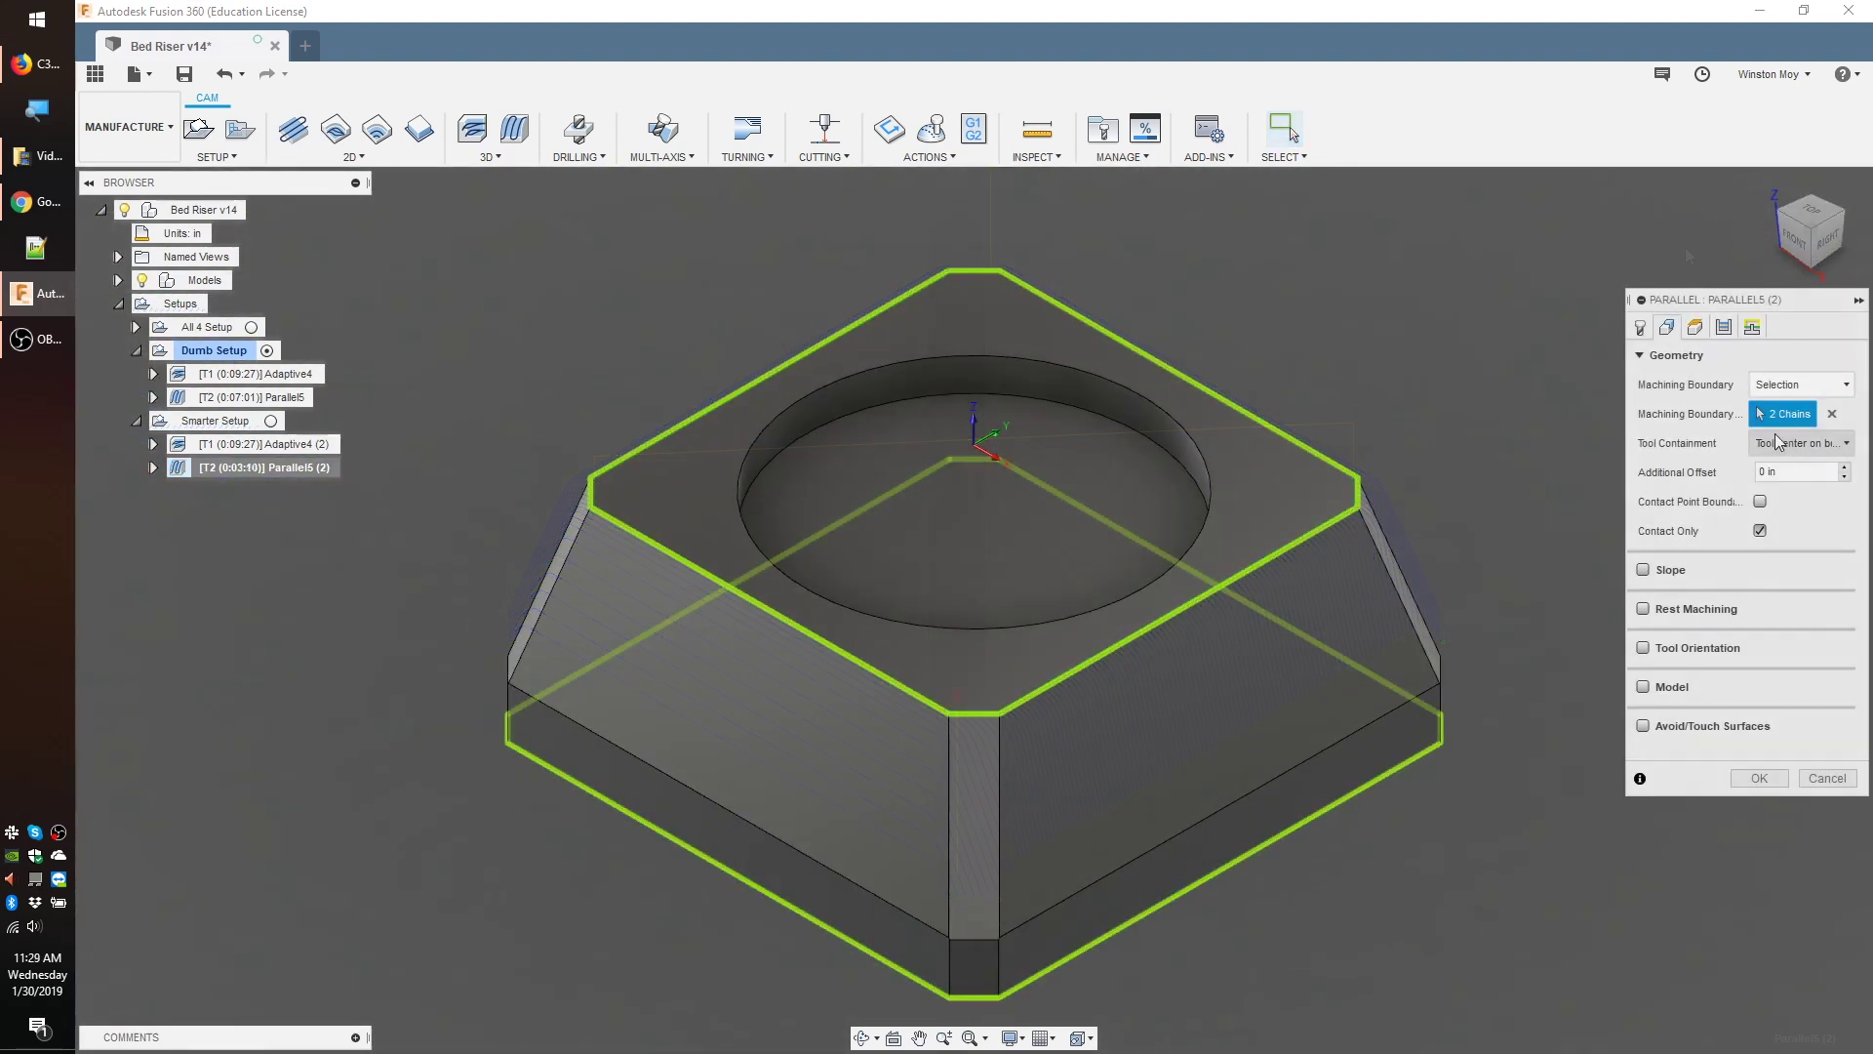
{"action": "left_click", "coordinate": [1778, 442]}
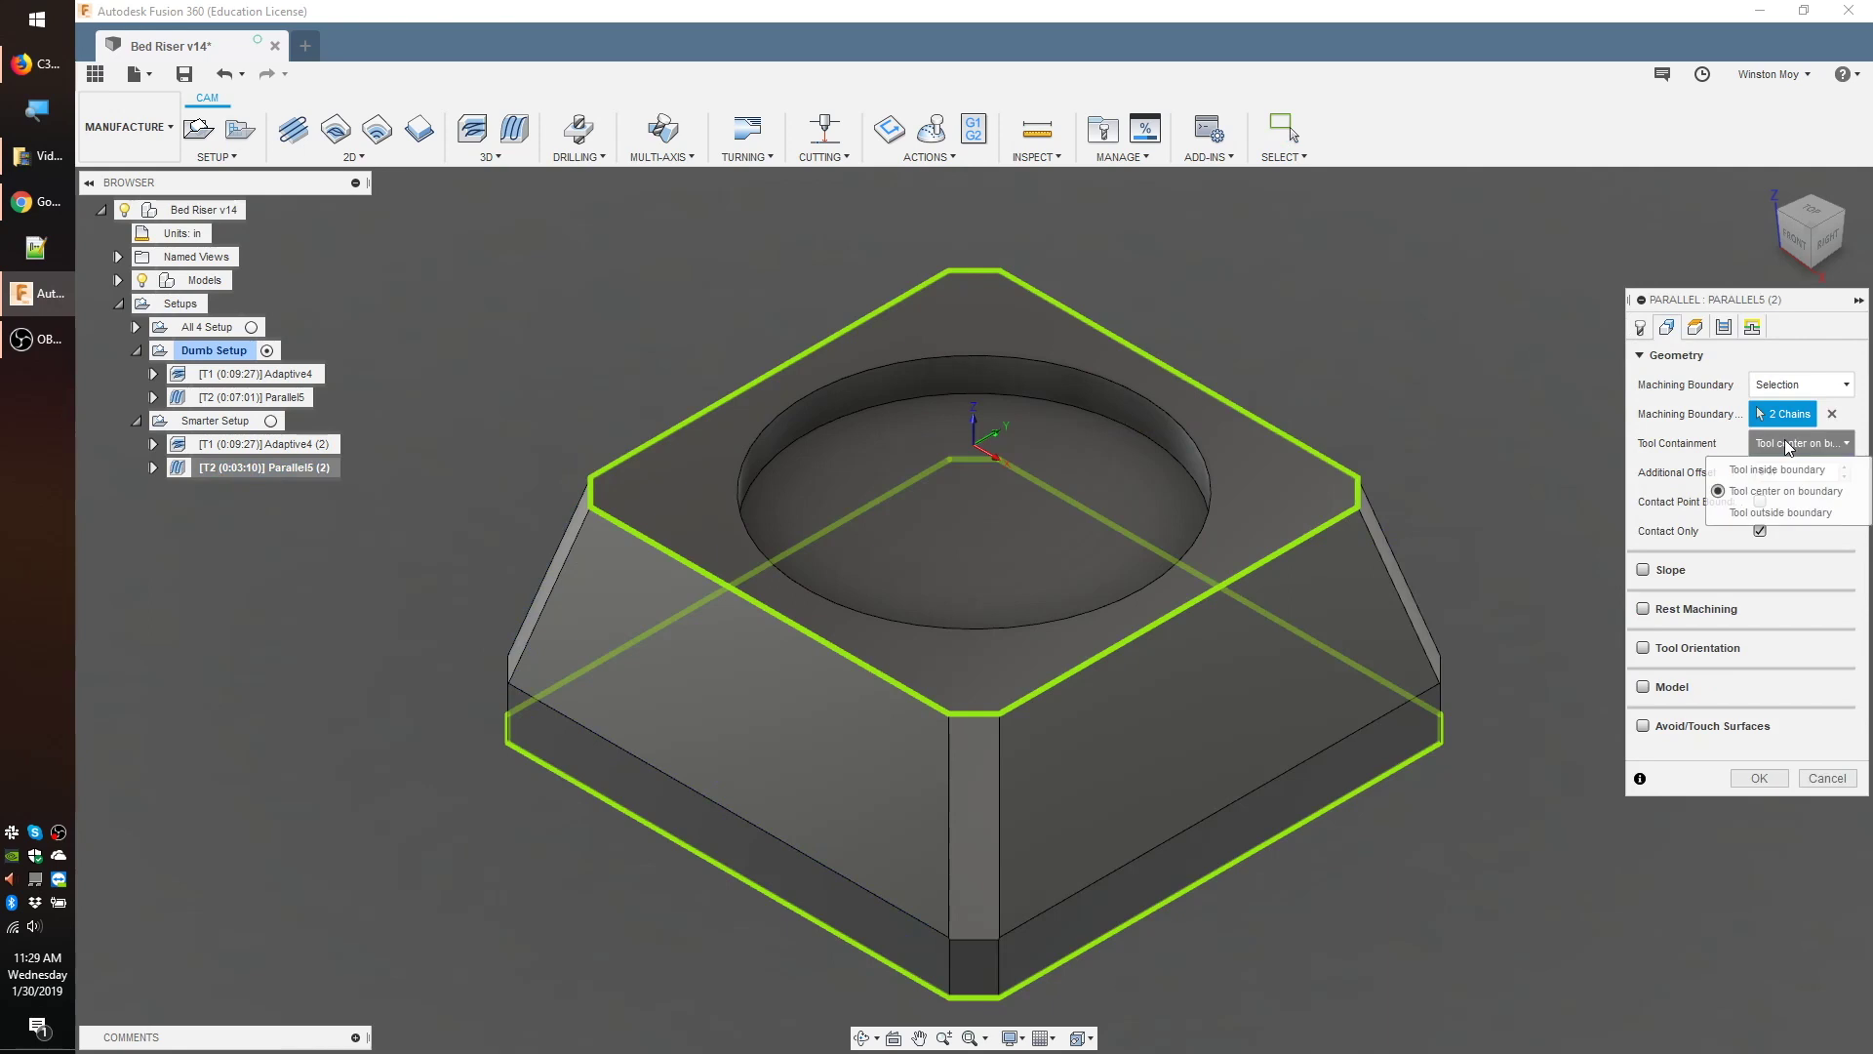
{"action": "left_click", "coordinate": [1789, 514]}
{"action": "key", "text": "Return"}
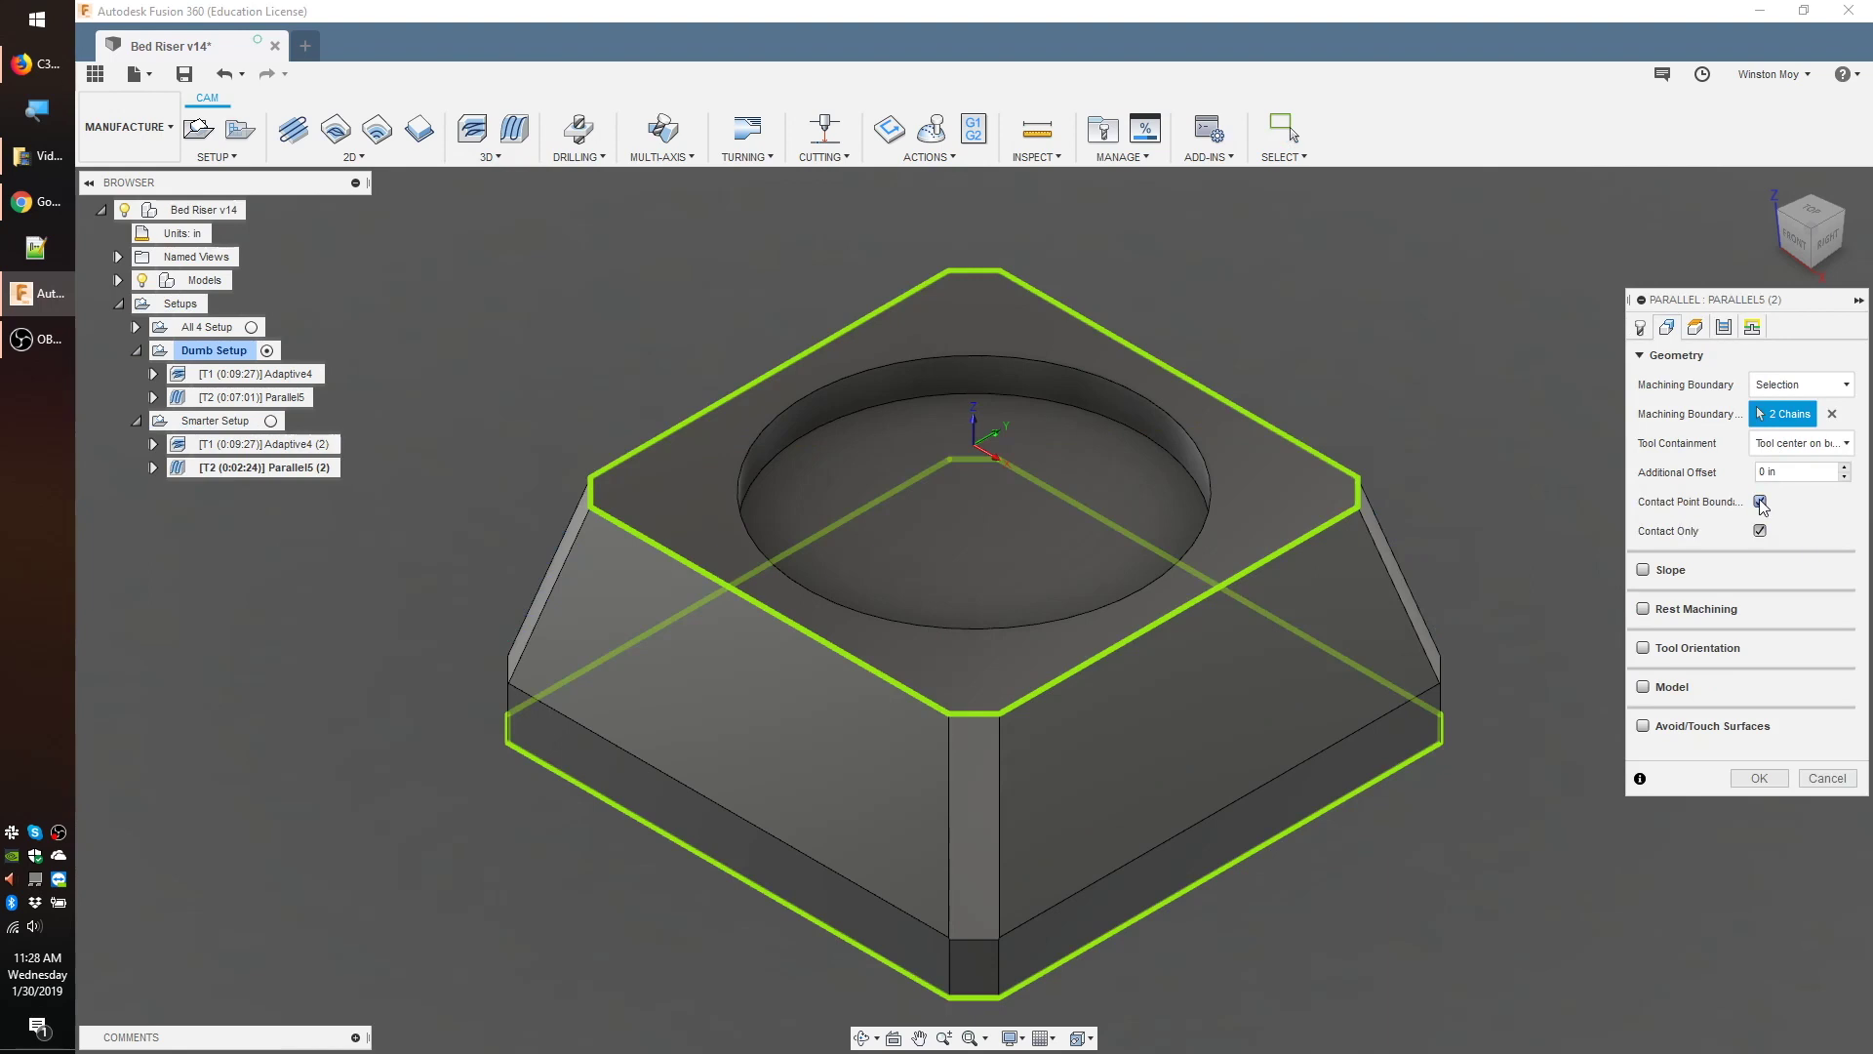
{"action": "left_click", "coordinate": [1752, 779]}
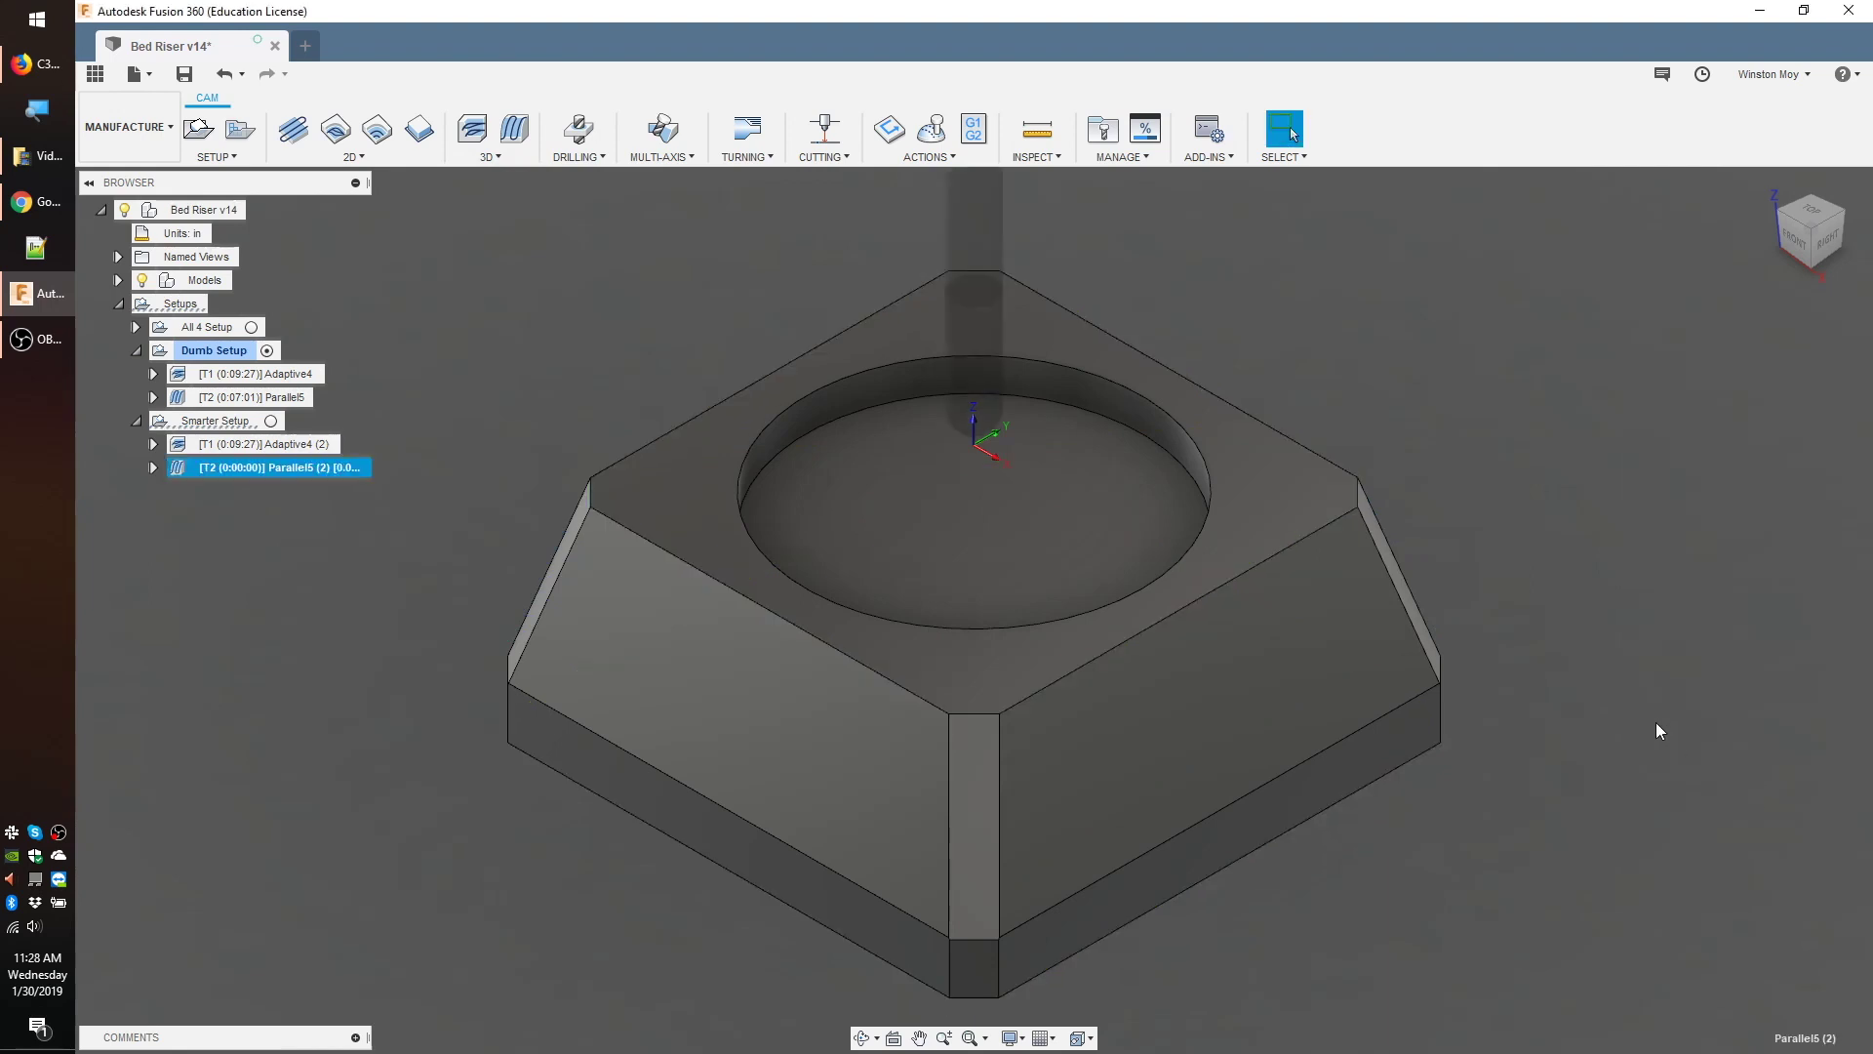
- Inspect the regenerated toolpath close up from the front, then reopen its settings
{"action": "left_click", "coordinate": [1798, 241]}
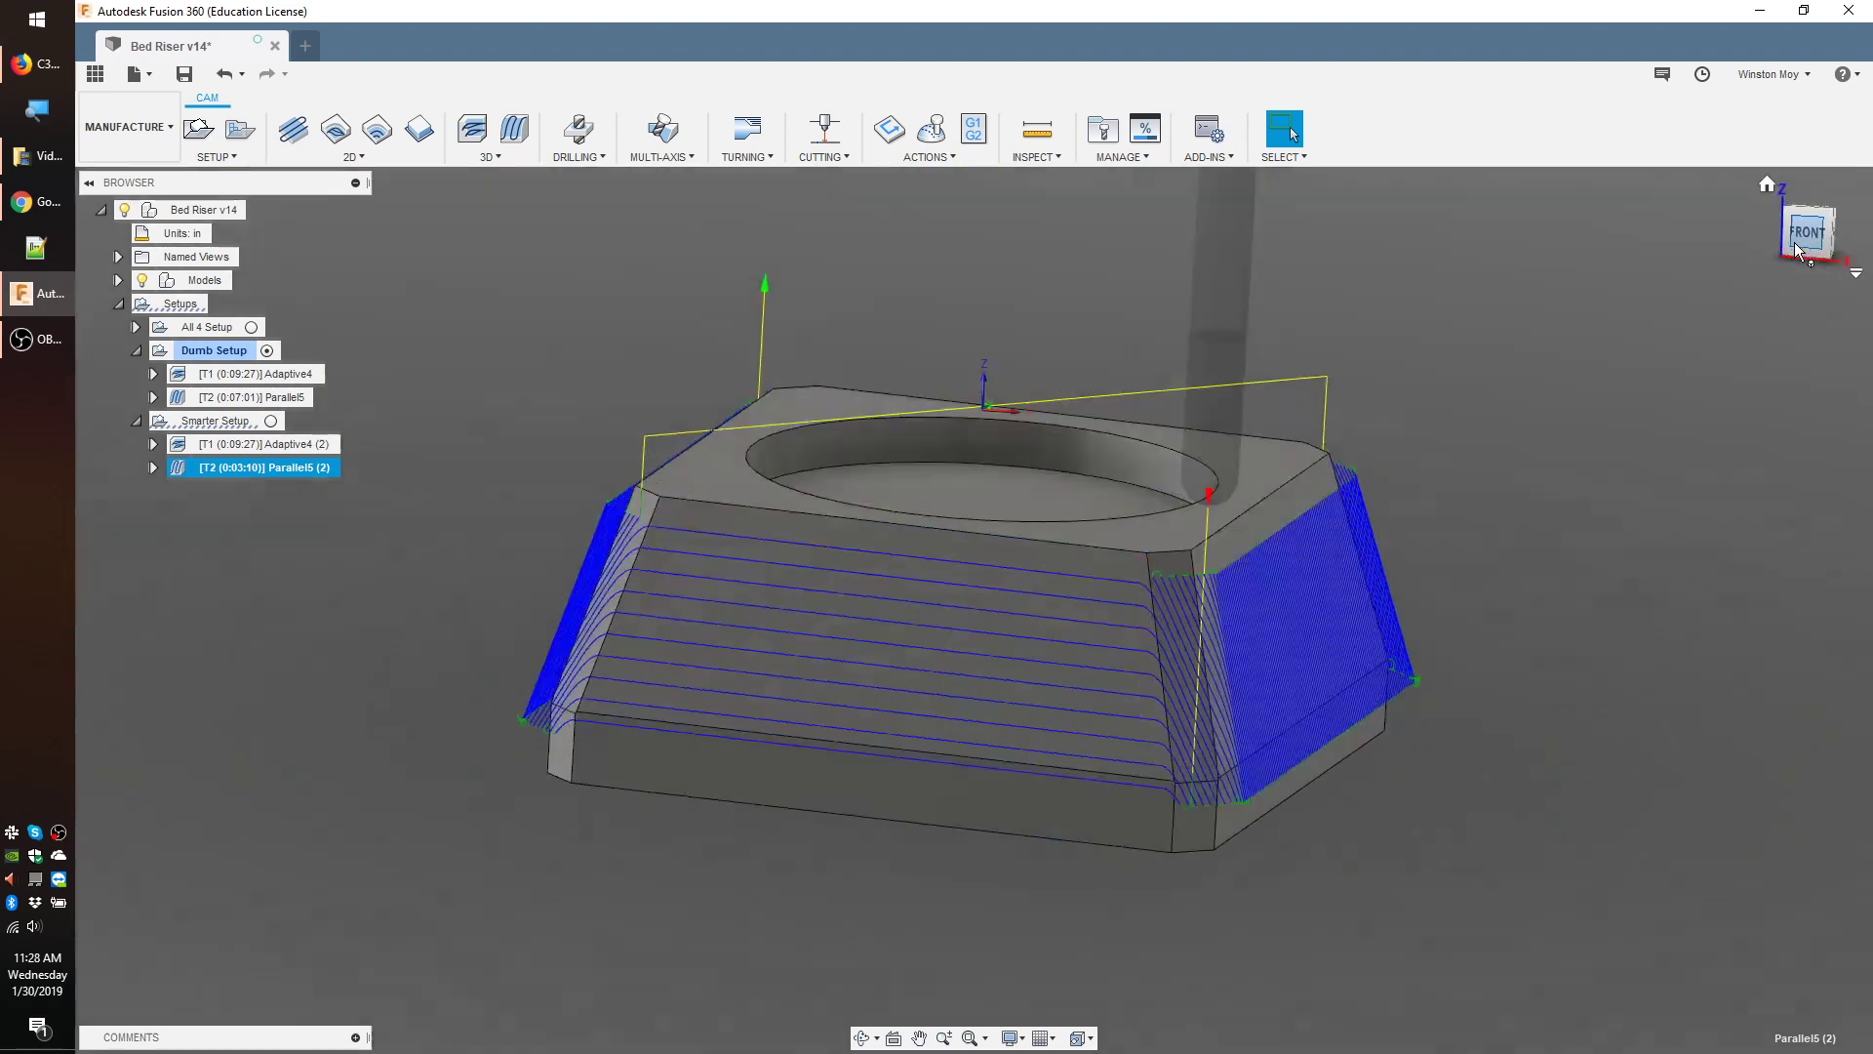
{"action": "scroll", "coordinate": [1530, 585], "scroll_direction": "up", "scroll_amount": 3}
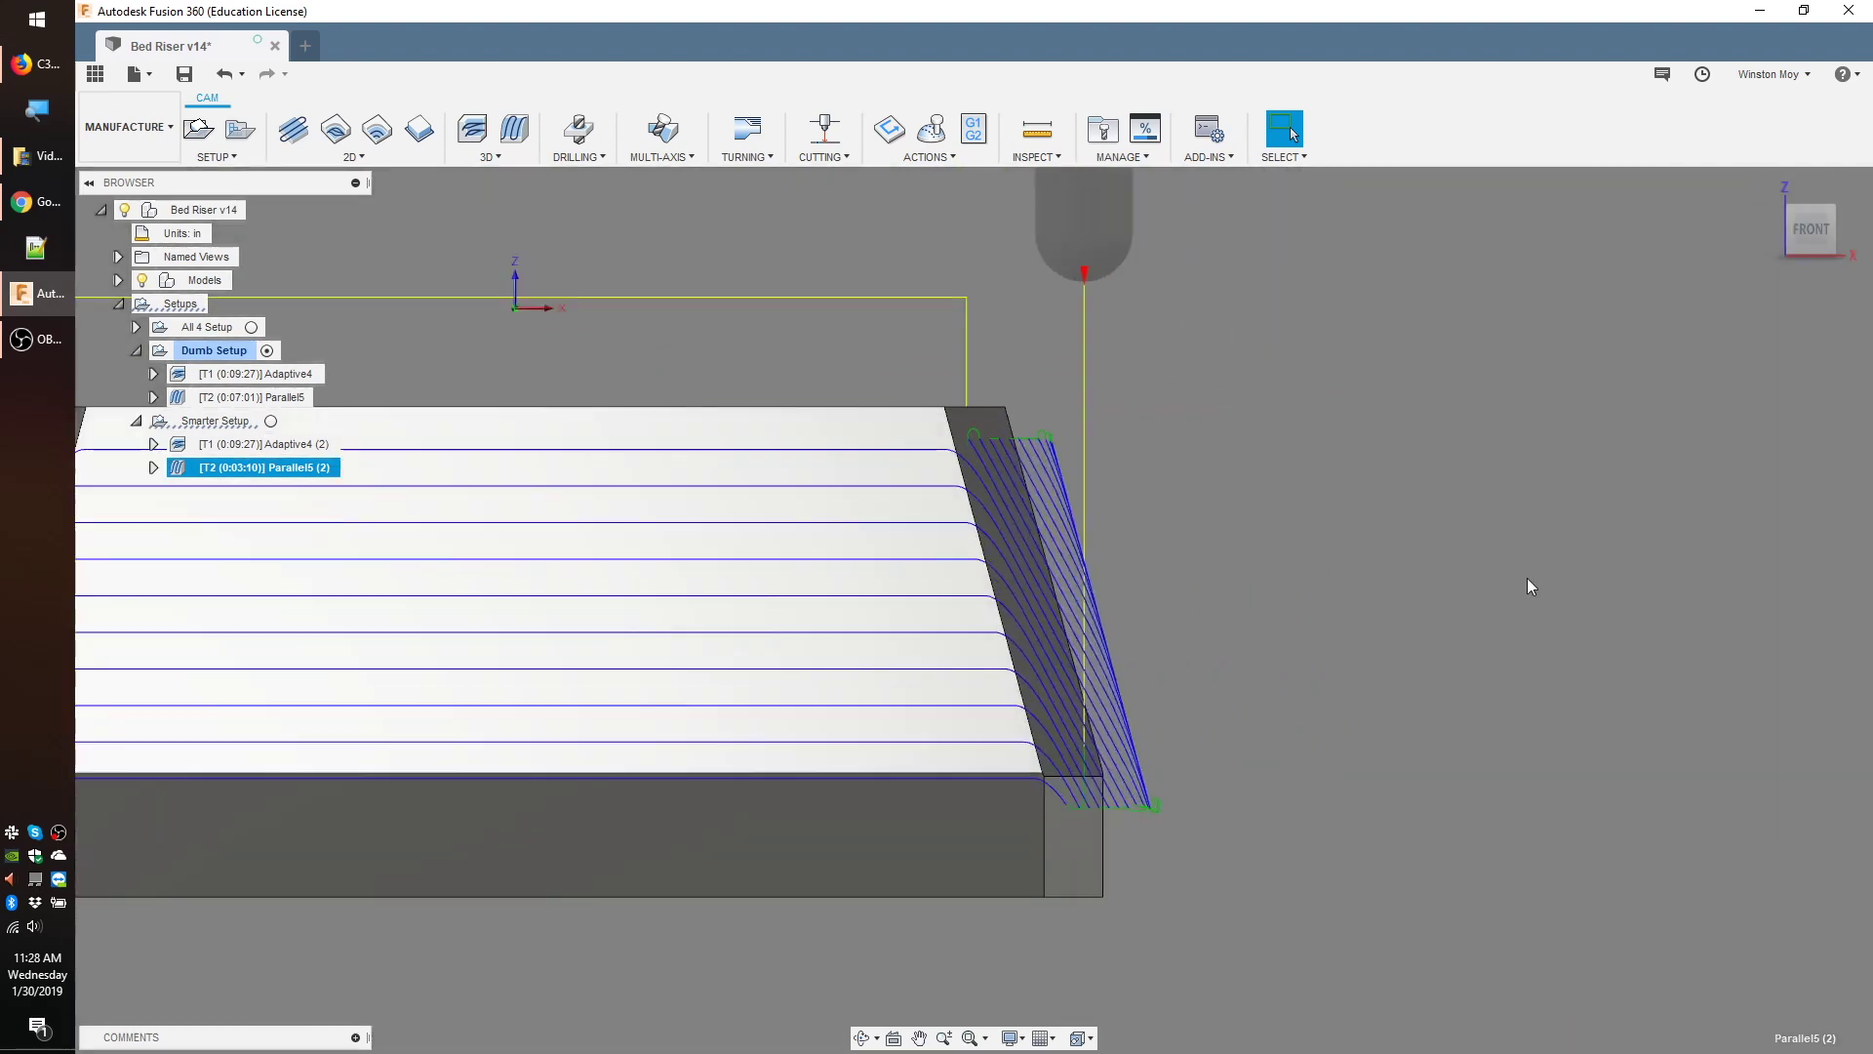
{"action": "left_click", "coordinate": [889, 129]}
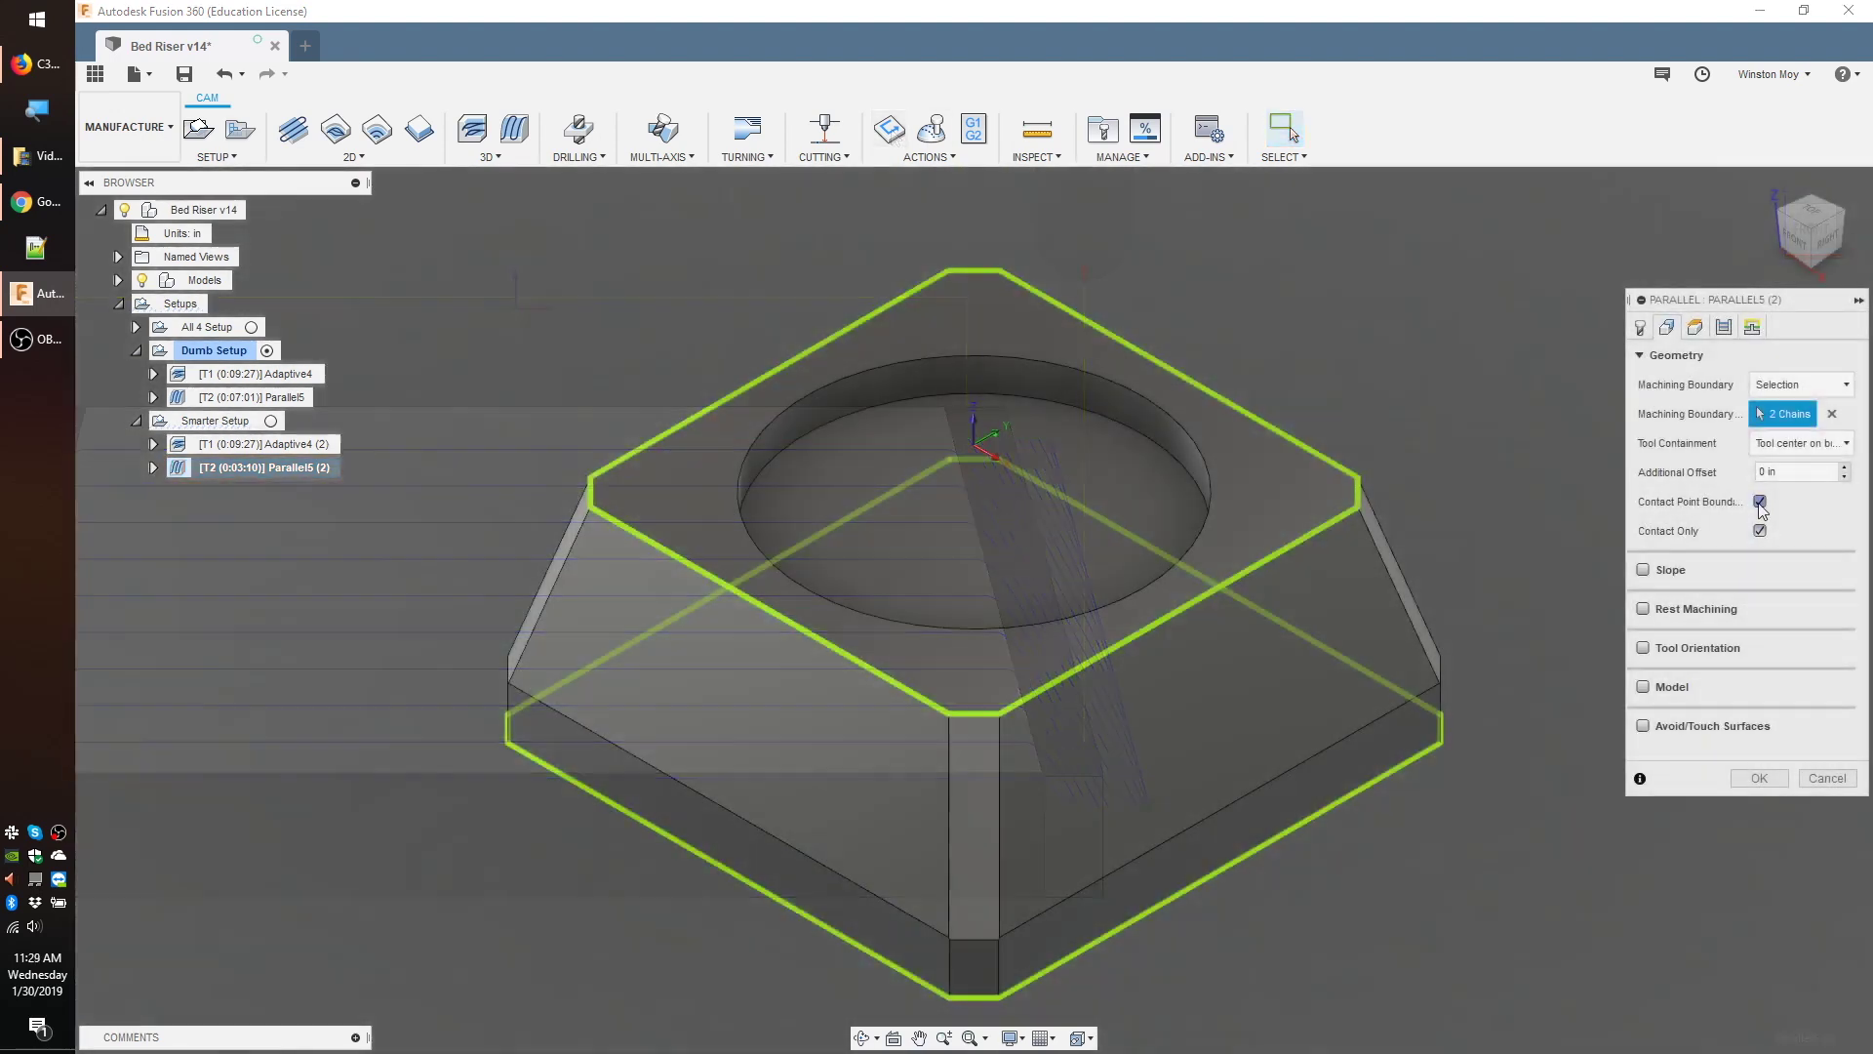
- Set Tool Containment to Tool outside boundary and regenerate Parallel5 (2)
{"action": "left_click", "coordinate": [1789, 444]}
{"action": "left_click", "coordinate": [1786, 512]}
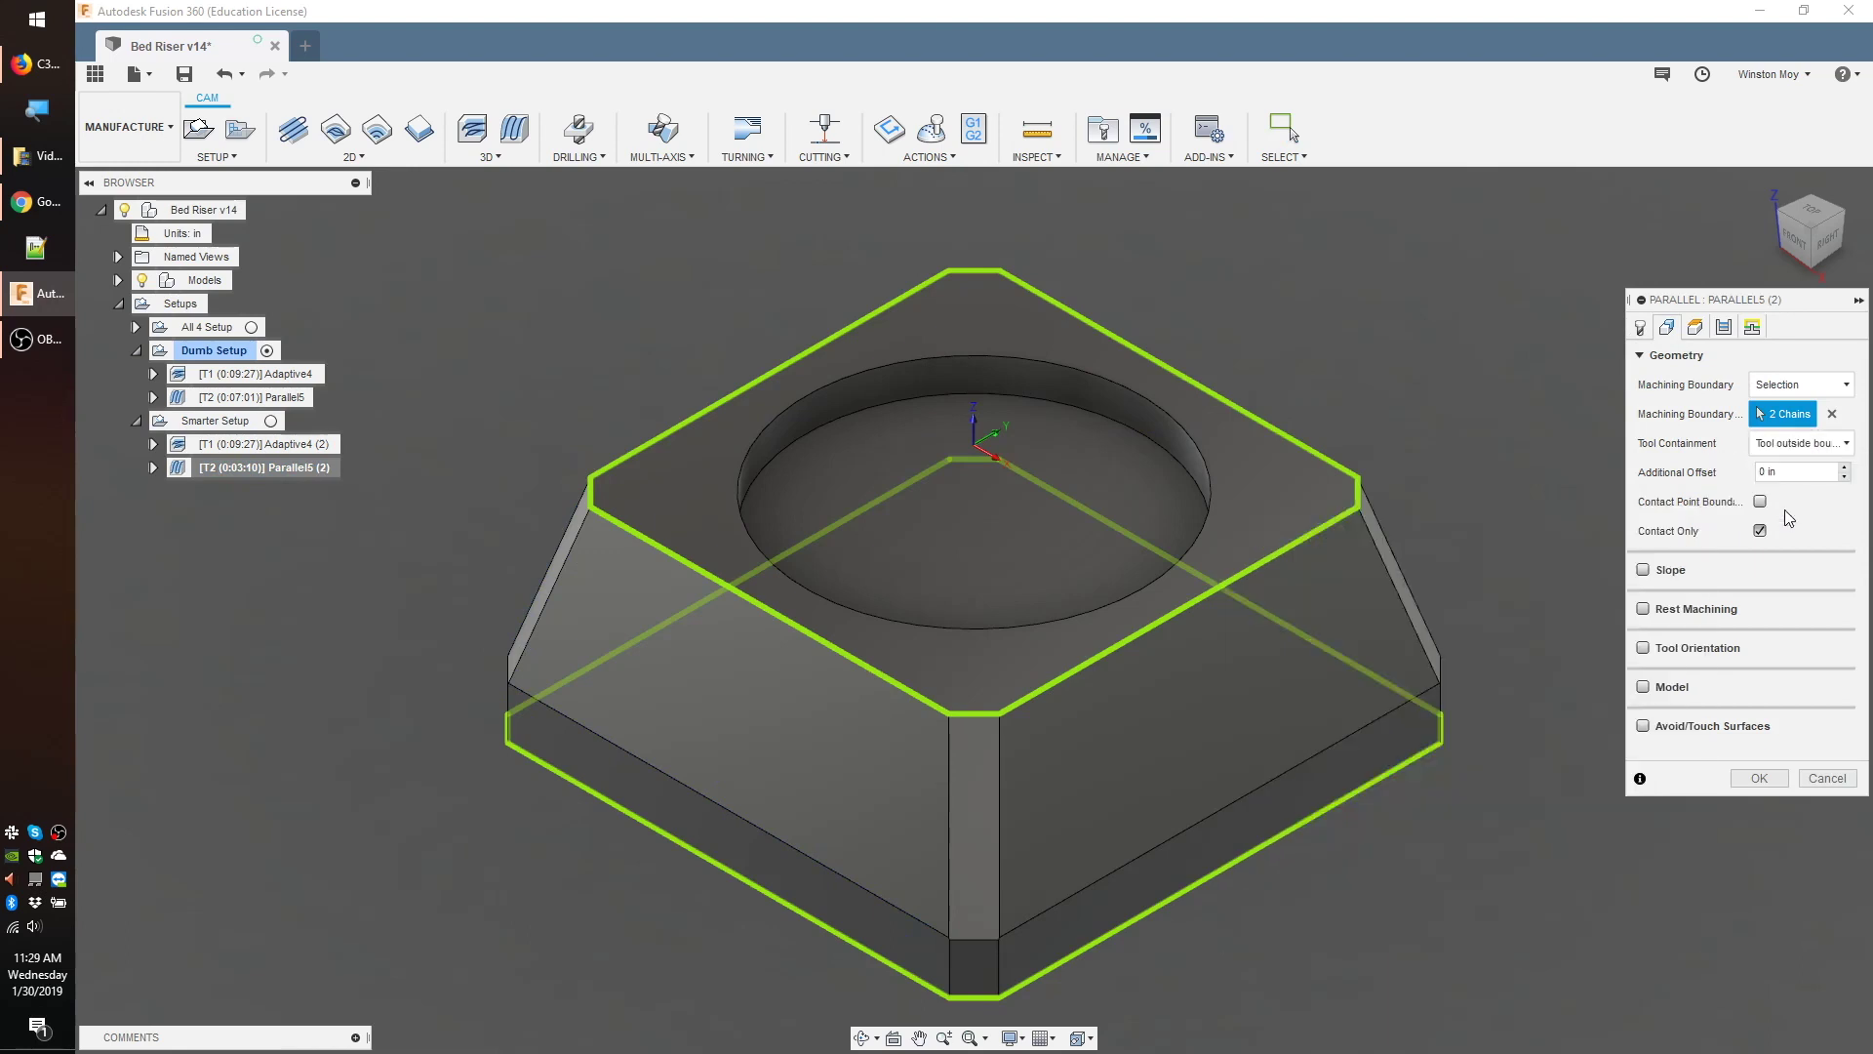
{"action": "left_click", "coordinate": [1756, 773]}
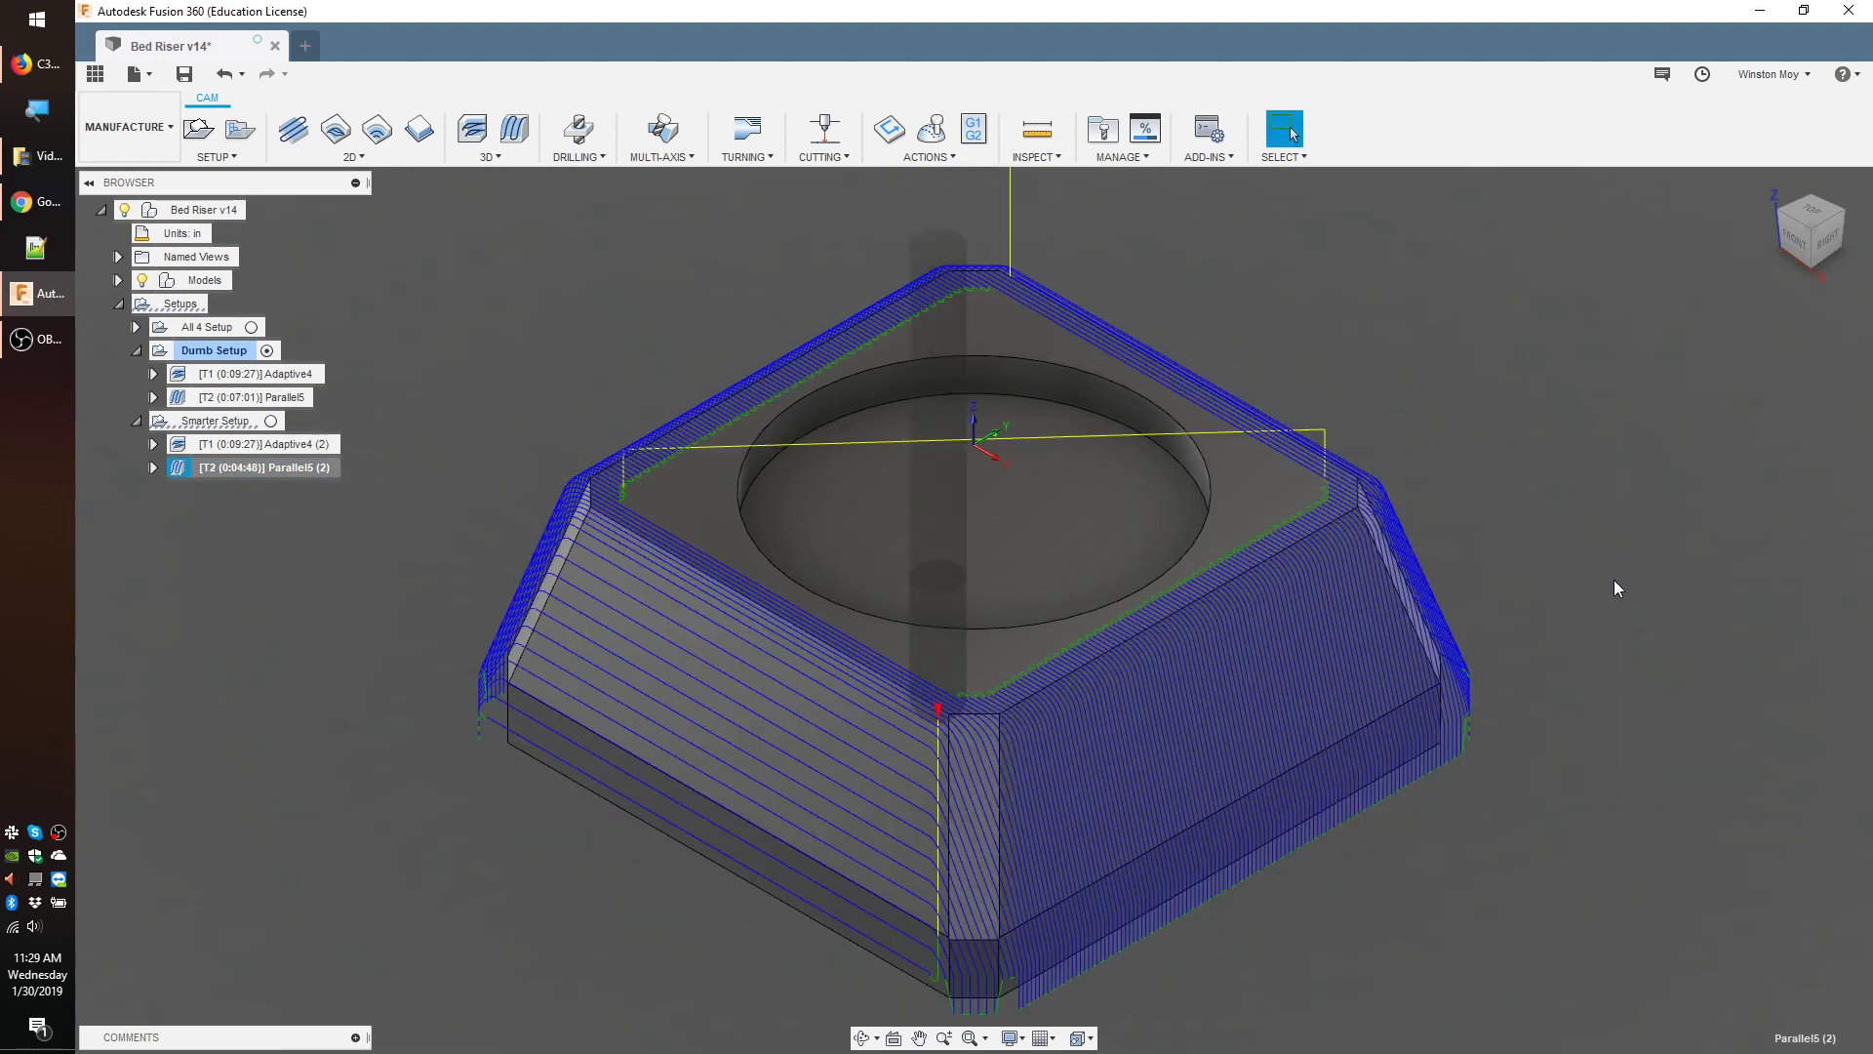
- Simulate the regenerated Parallel5 (2) toolpath from the front view
{"action": "left_click", "coordinate": [1808, 237]}
{"action": "key", "text": "alt+s"}
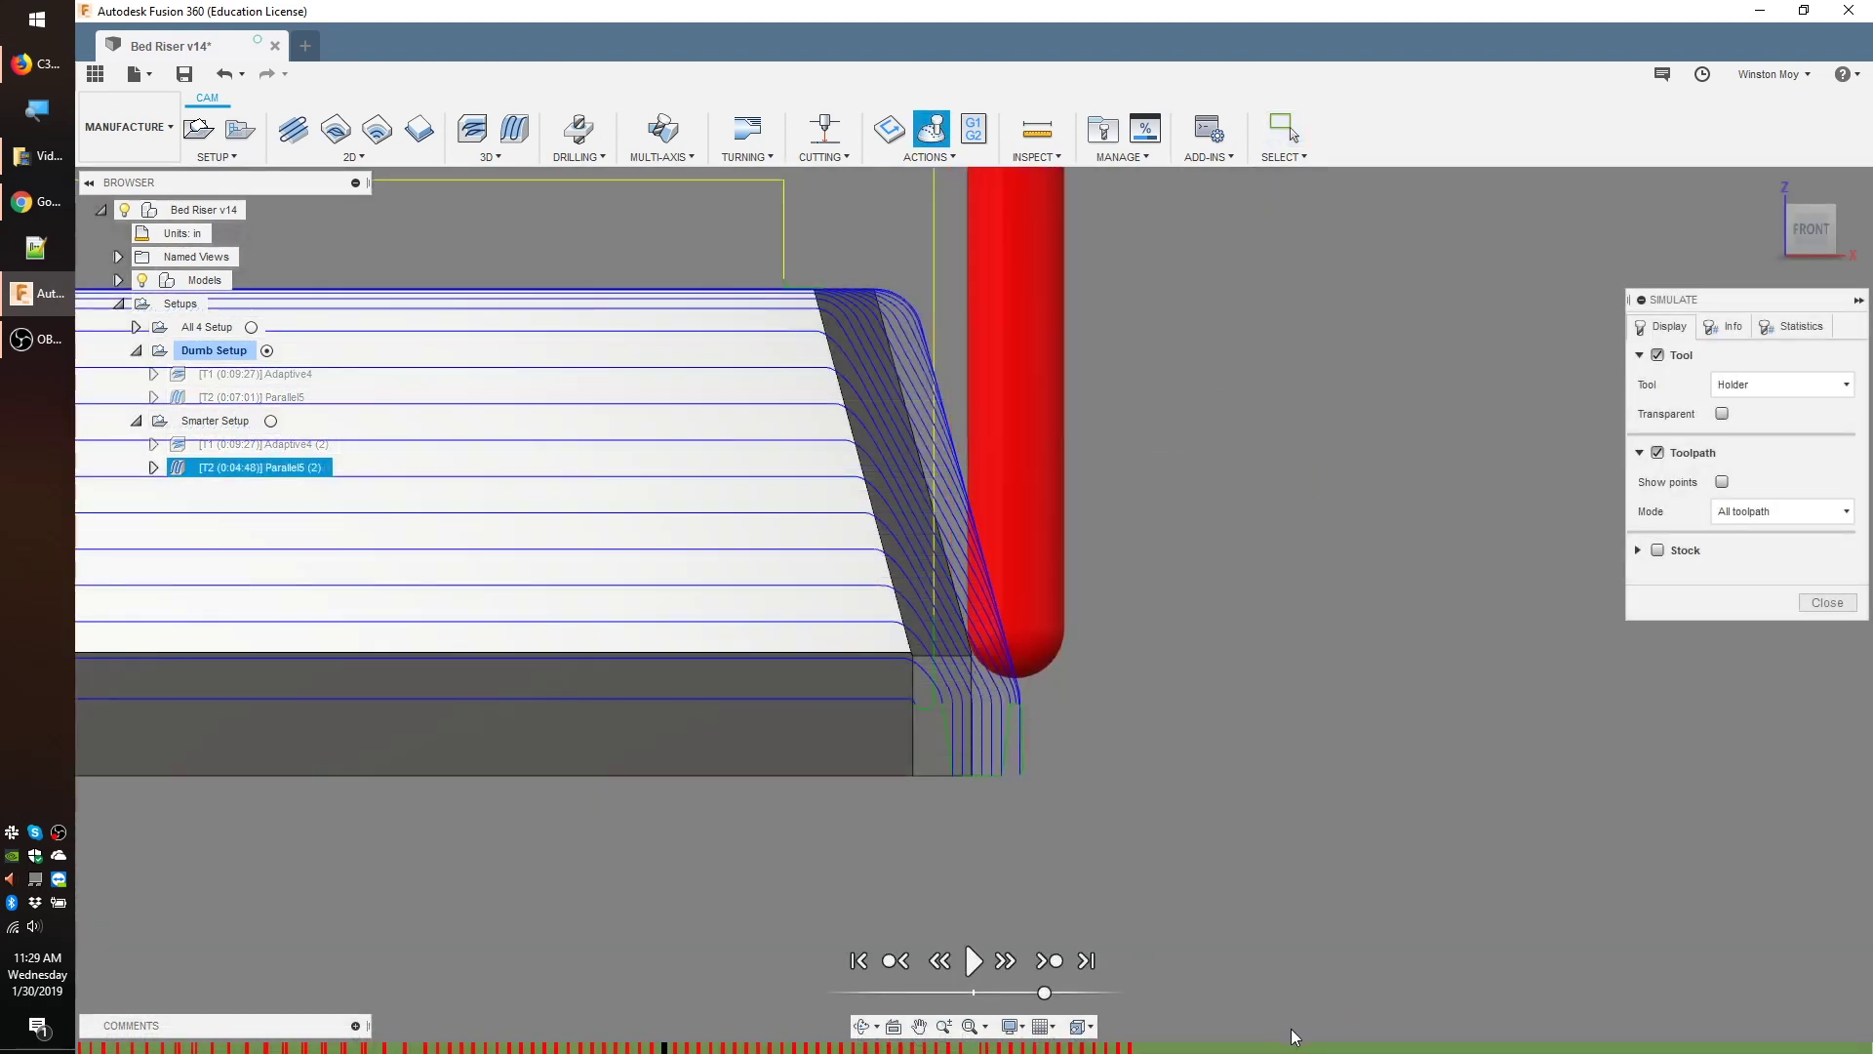
{"action": "left_click", "coordinate": [1801, 605]}
- Limit Parallel5 (2) to slopes from 1 to 89 degrees and regenerate it
{"action": "double_click", "coordinate": [1231, 506]}
{"action": "left_click", "coordinate": [1667, 327]}
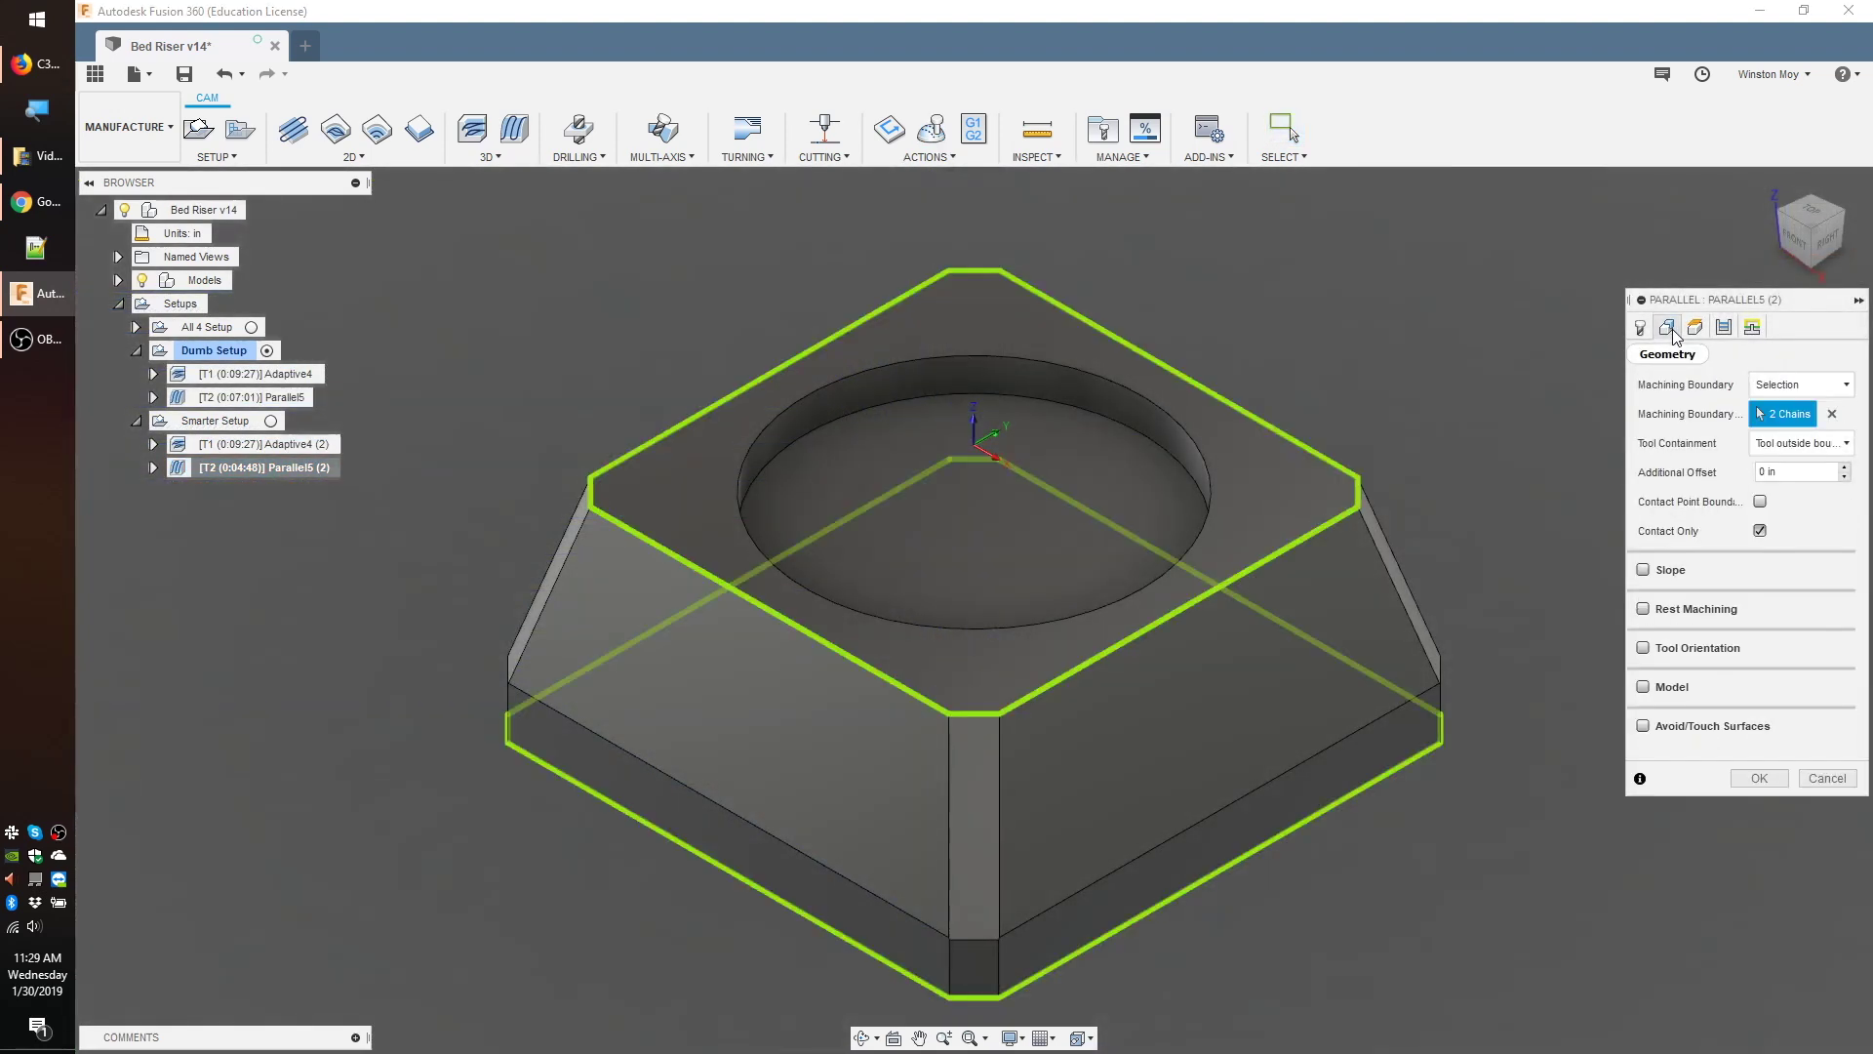
{"action": "left_click", "coordinate": [1643, 570]}
{"action": "left_click", "coordinate": [1795, 598]}
{"action": "type", "text": "1"}
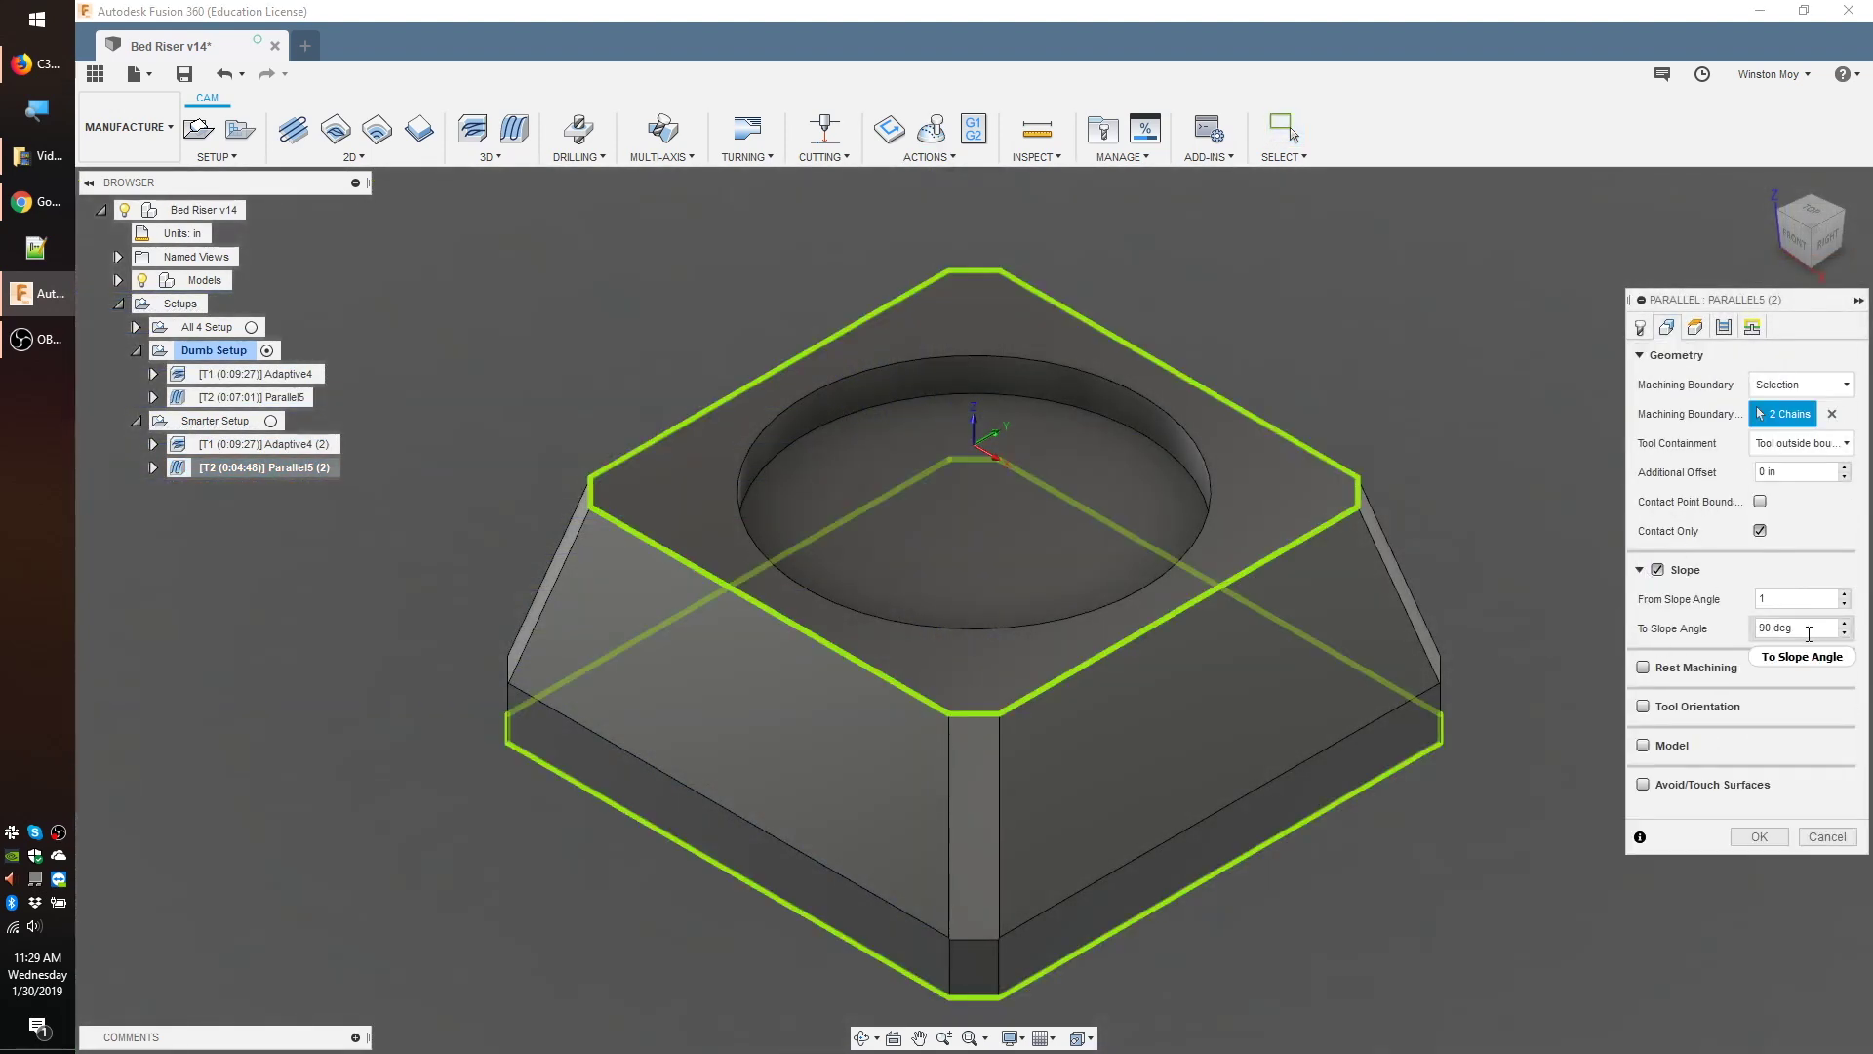
{"action": "left_click", "coordinate": [1758, 836]}
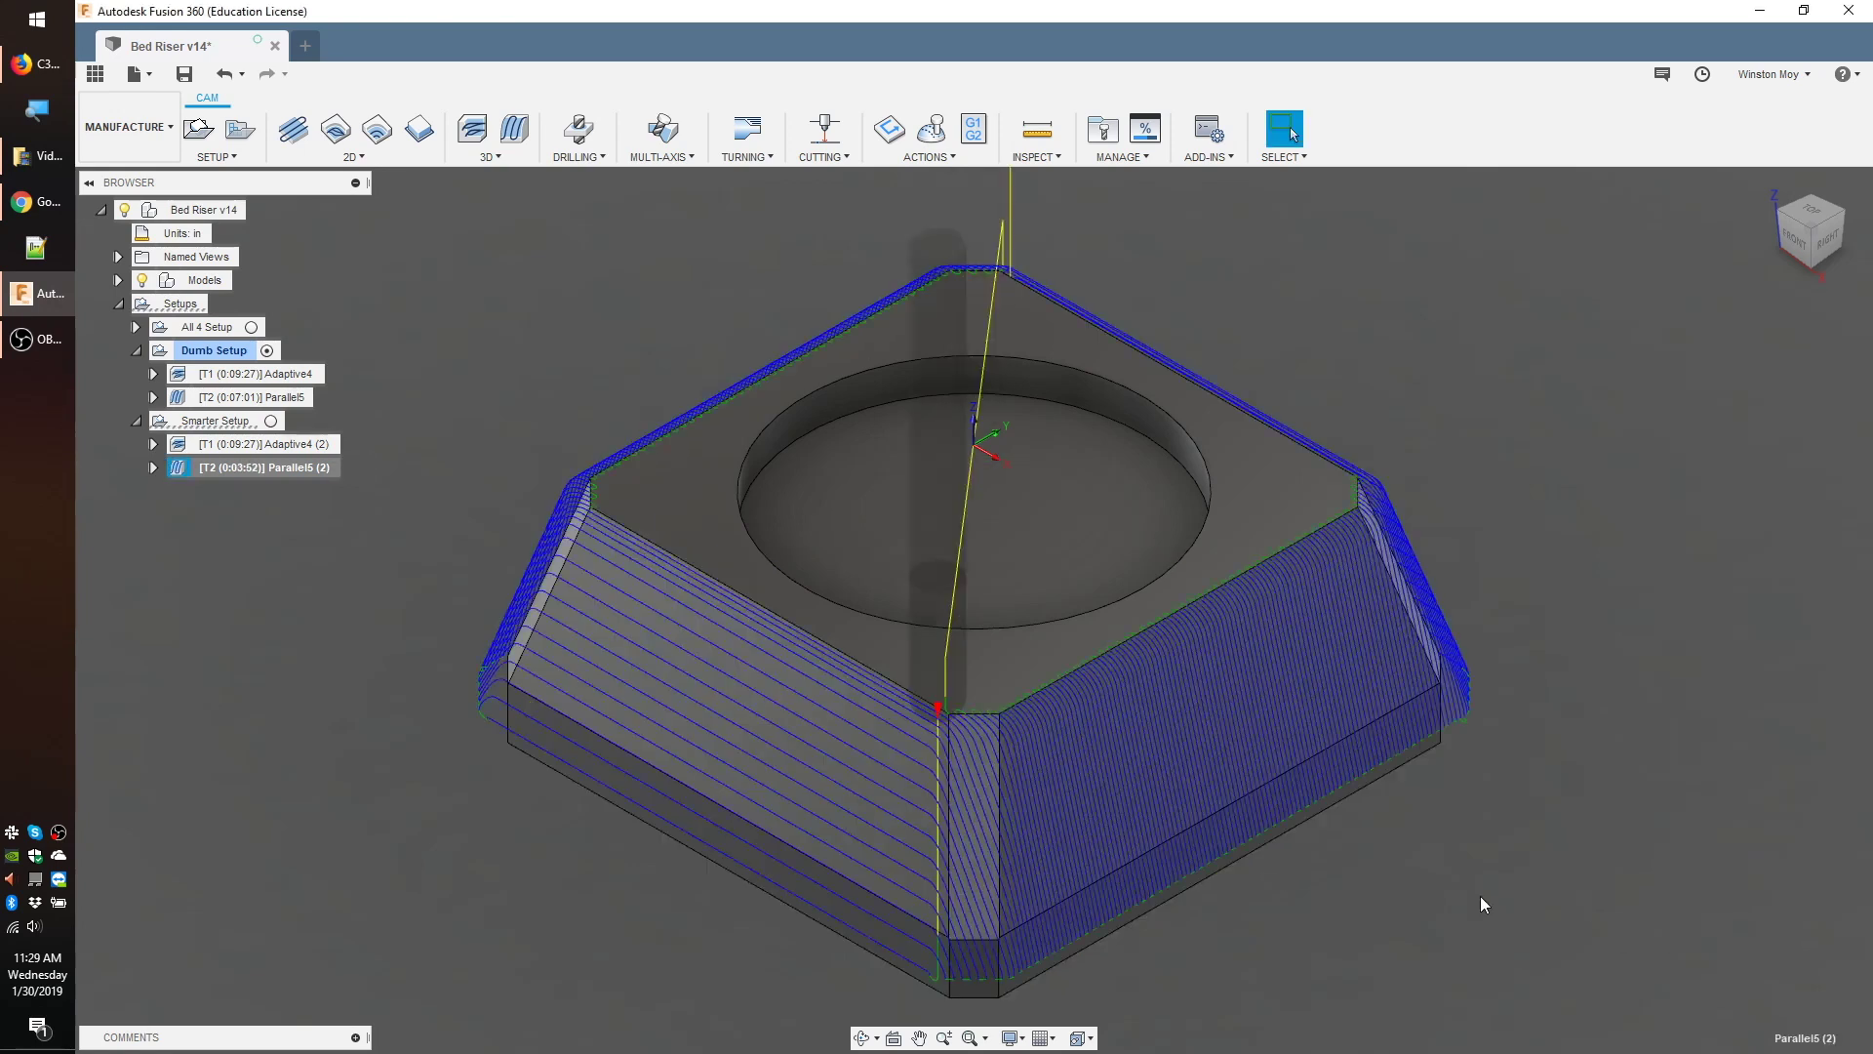
{"action": "left_click", "coordinate": [1796, 240]}
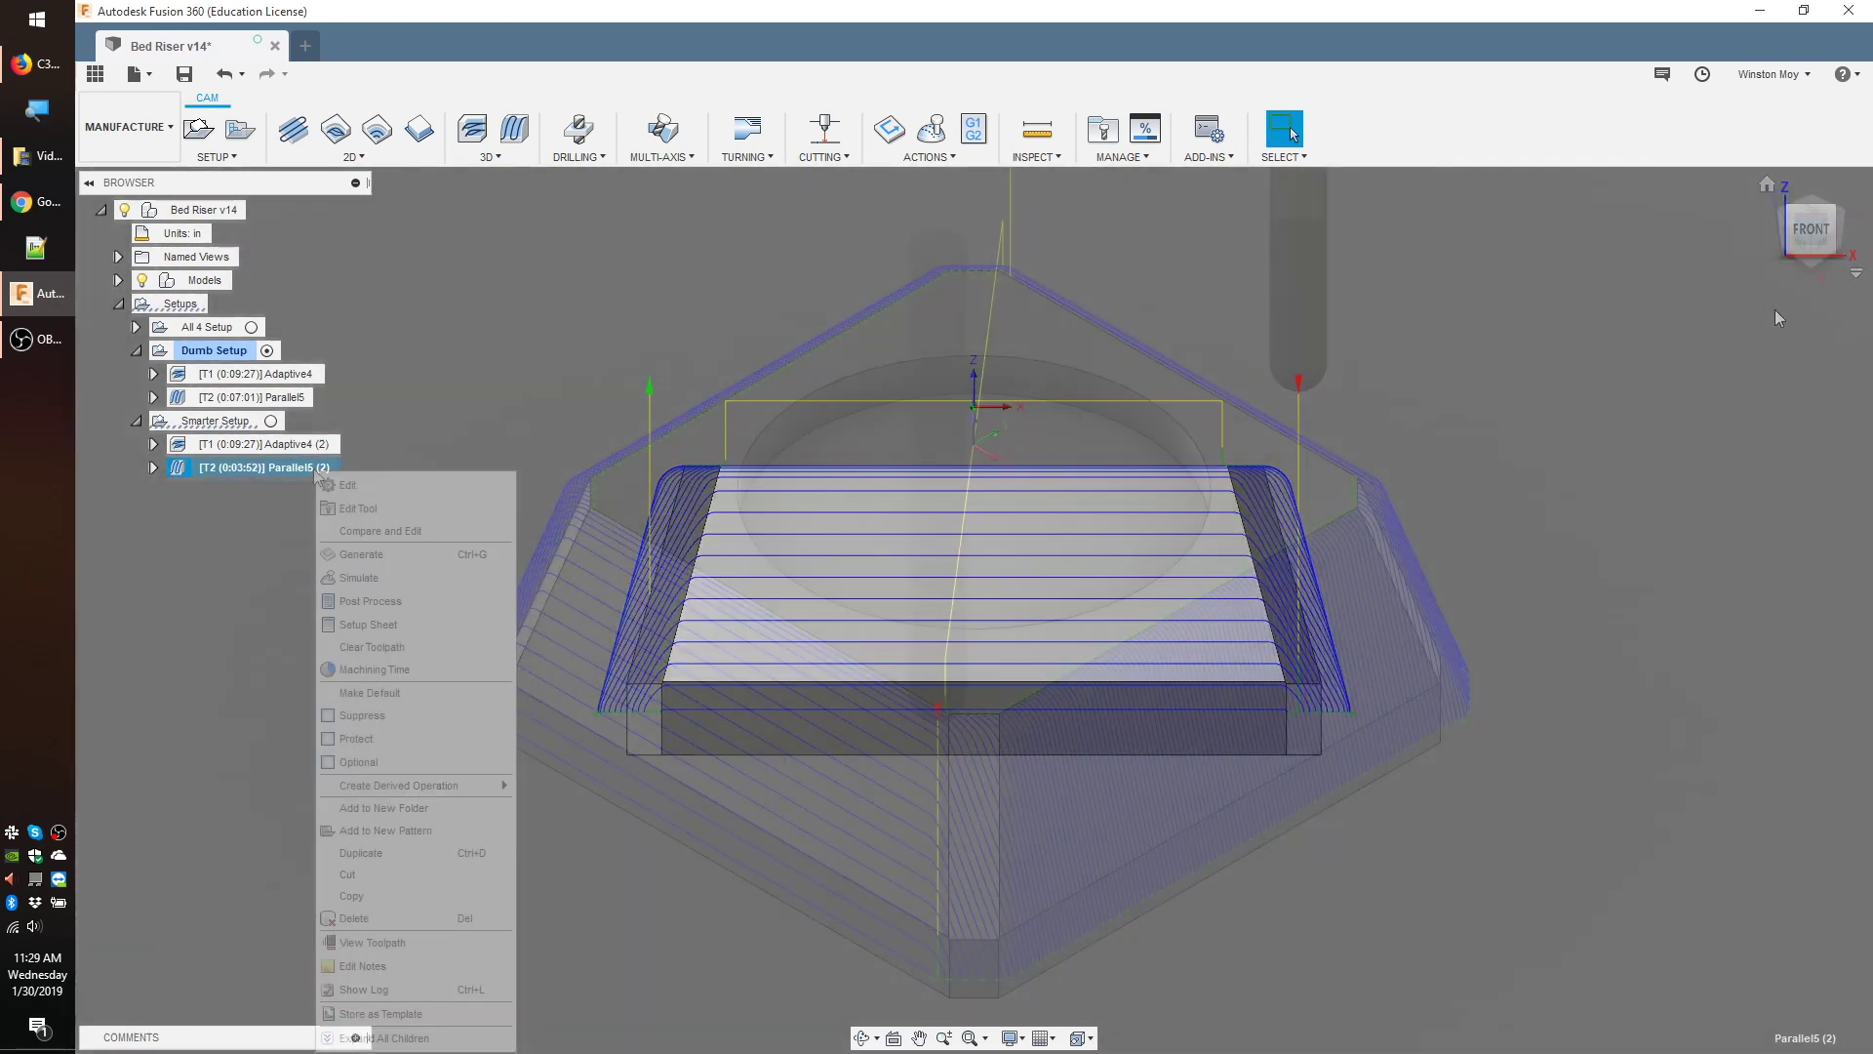
- Make Parallel5 (2) avoid two chamfer faces, then hide it and show the All 4 Setup stock
{"action": "left_click", "coordinate": [353, 488]}
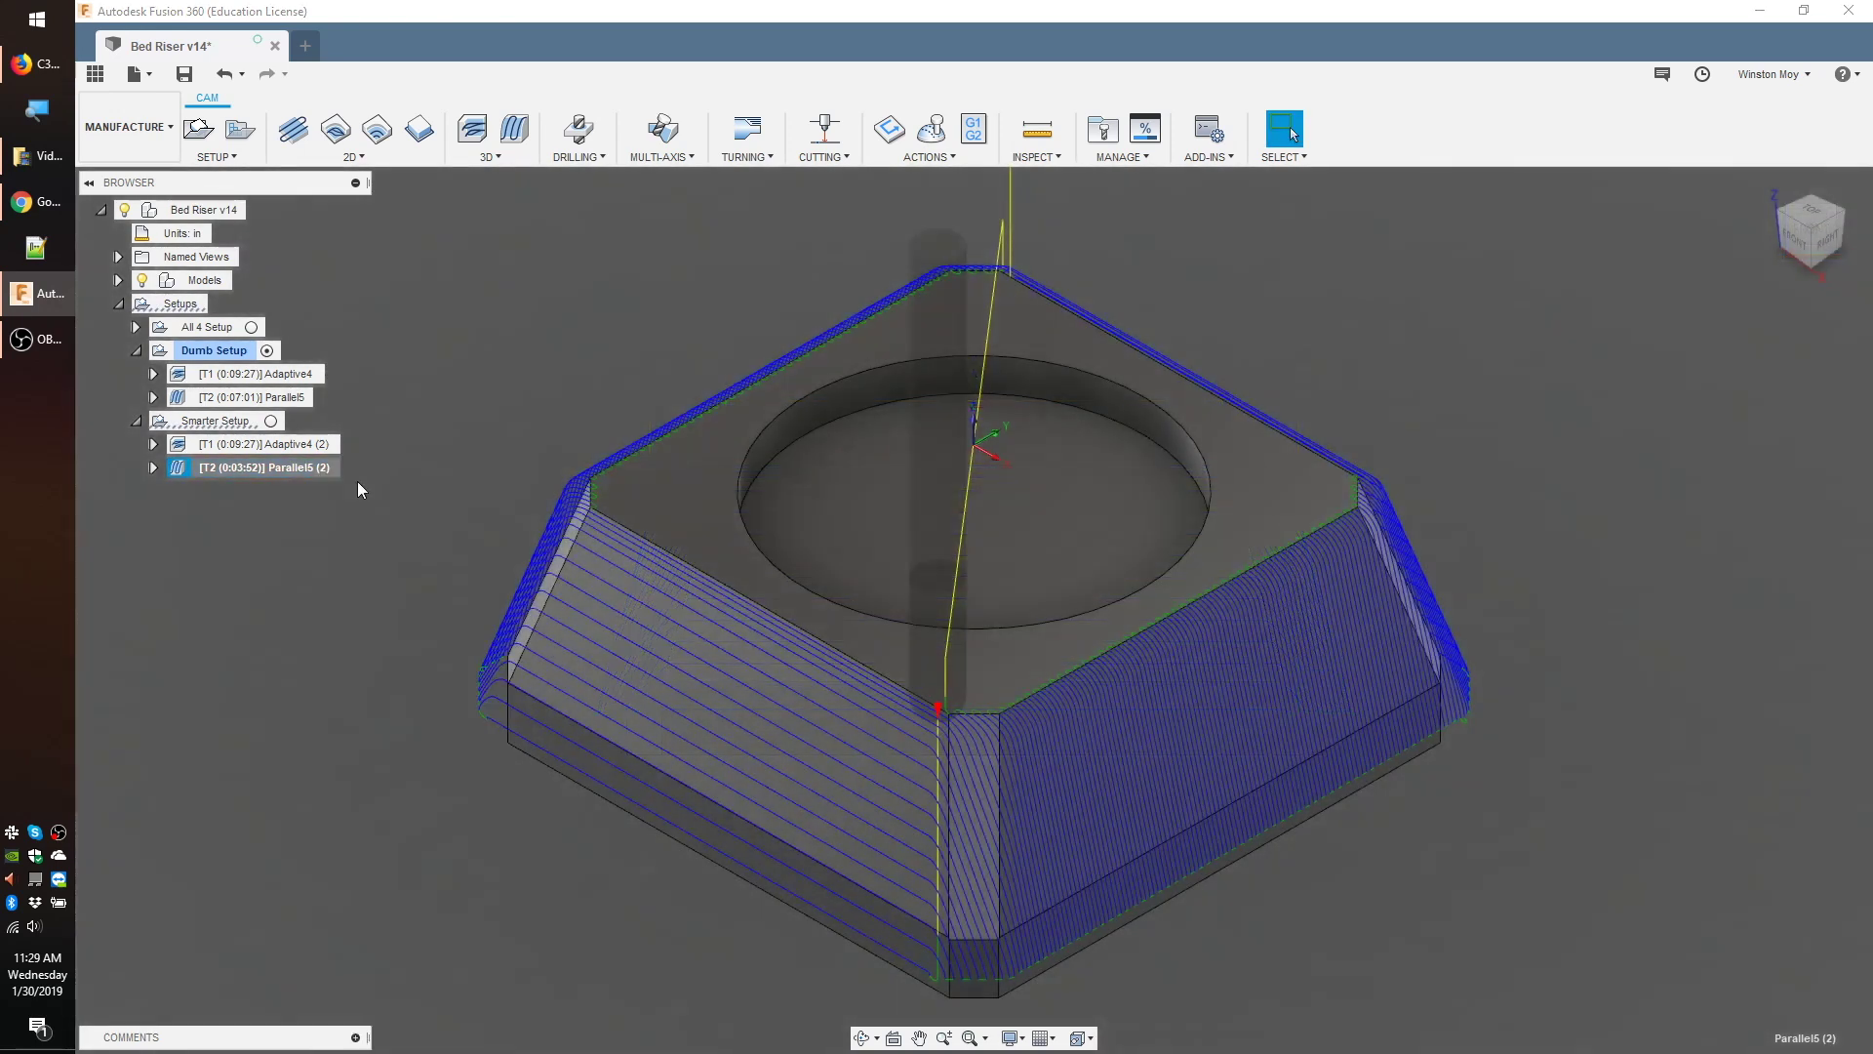
{"action": "left_click", "coordinate": [1668, 330]}
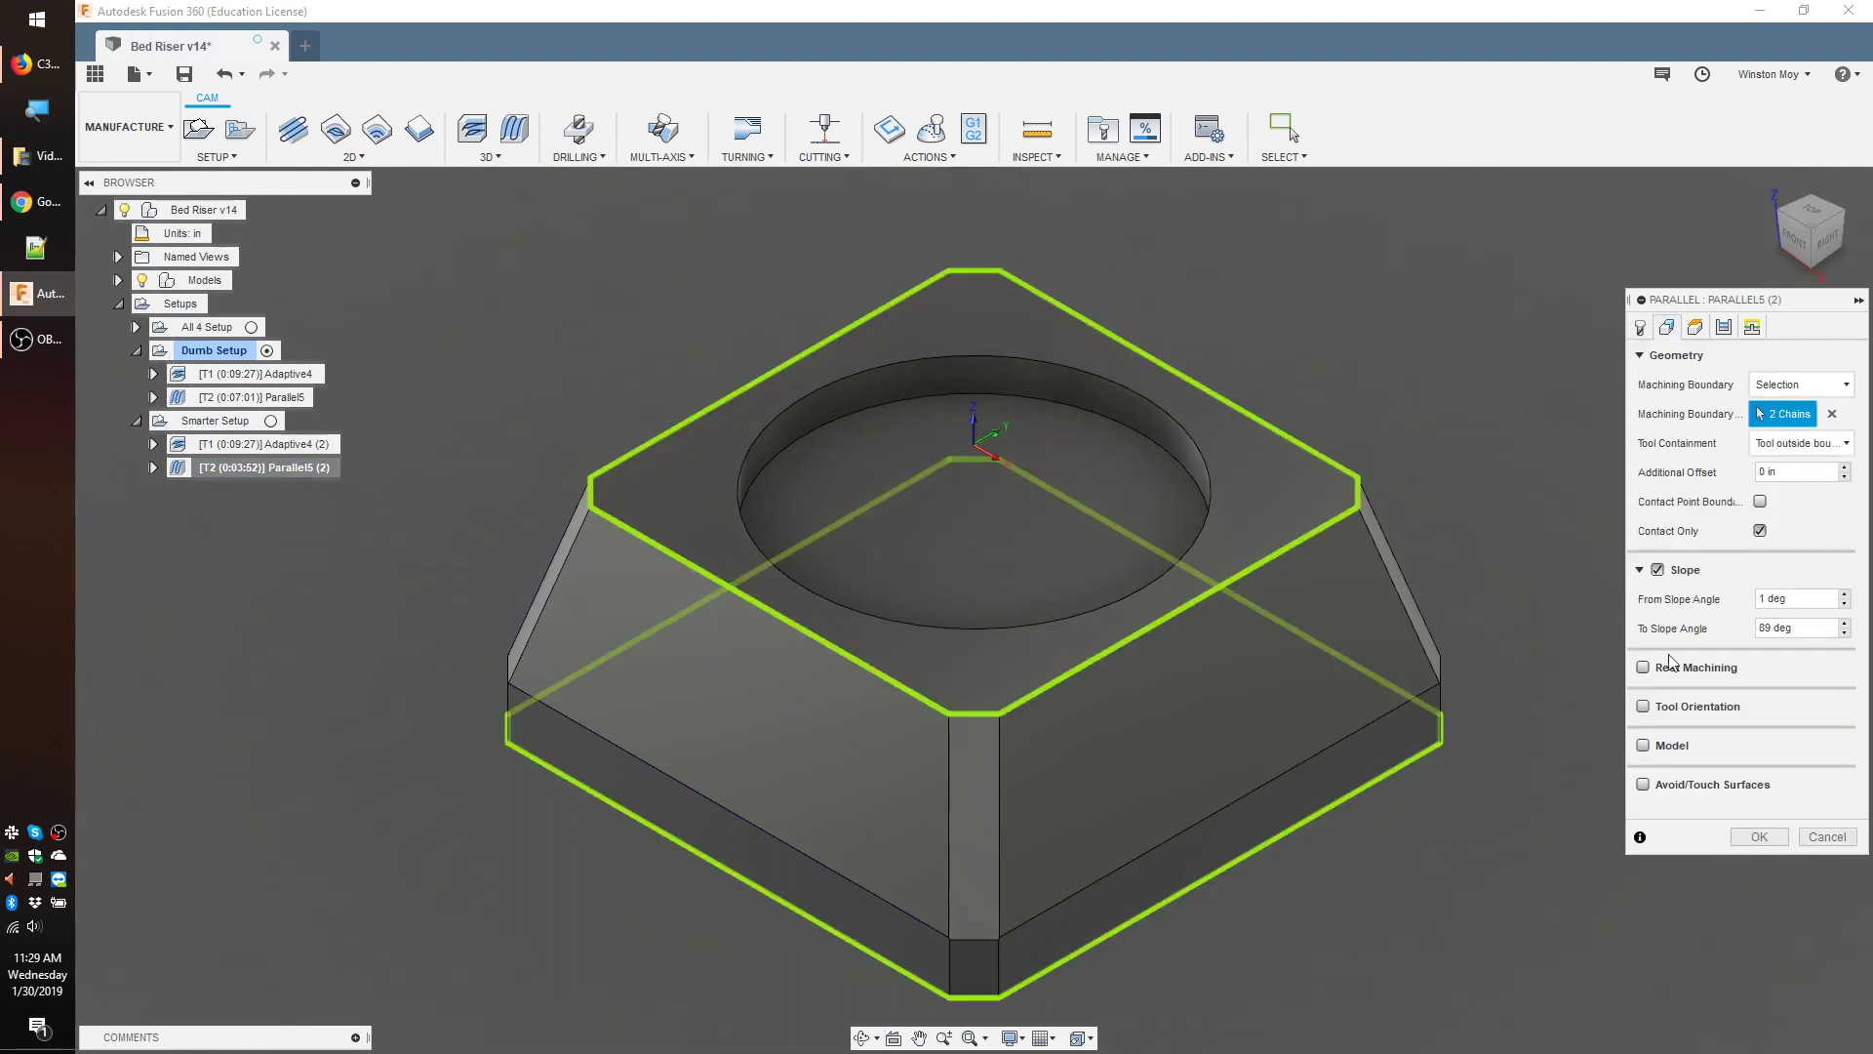
{"action": "left_click", "coordinate": [1644, 785]}
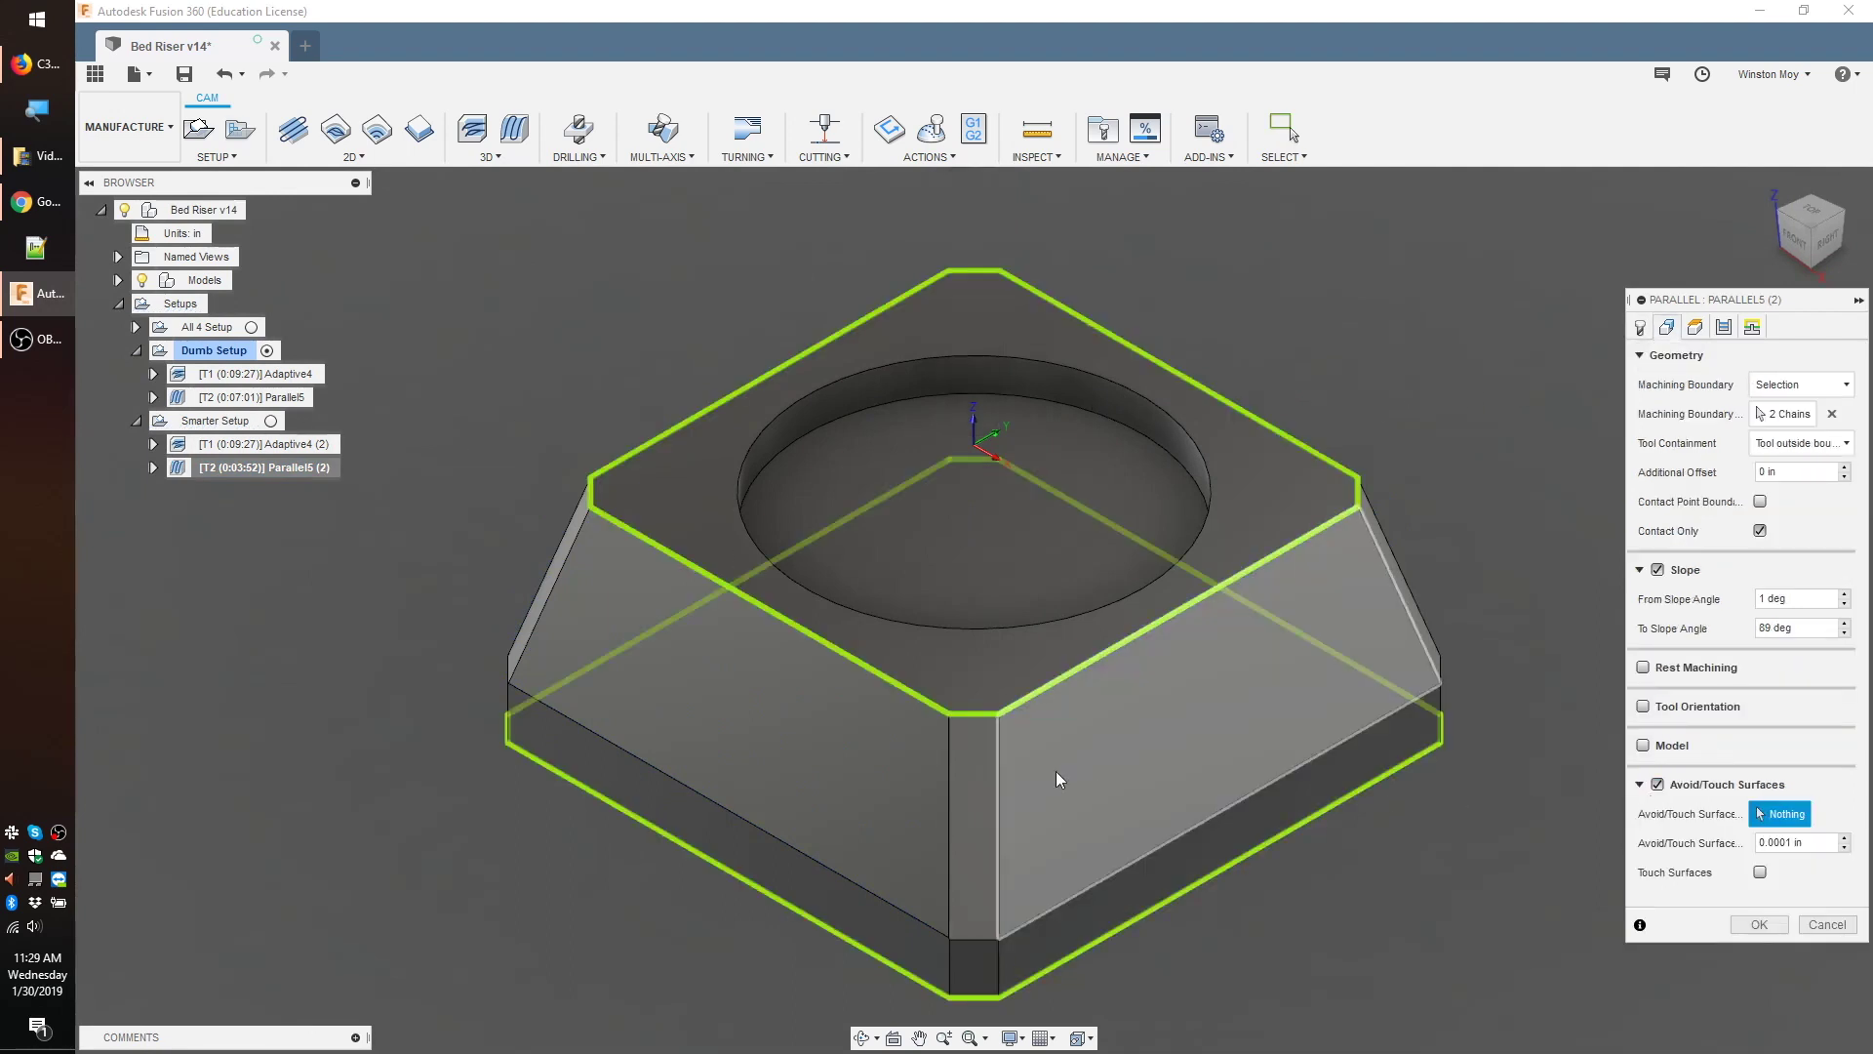
{"action": "left_click", "coordinate": [843, 733]}
{"action": "middle_click_drag", "start_coordinate": [843, 734], "coordinate": [1213, 603], "text": "shift"}
{"action": "left_click", "coordinate": [1214, 603]}
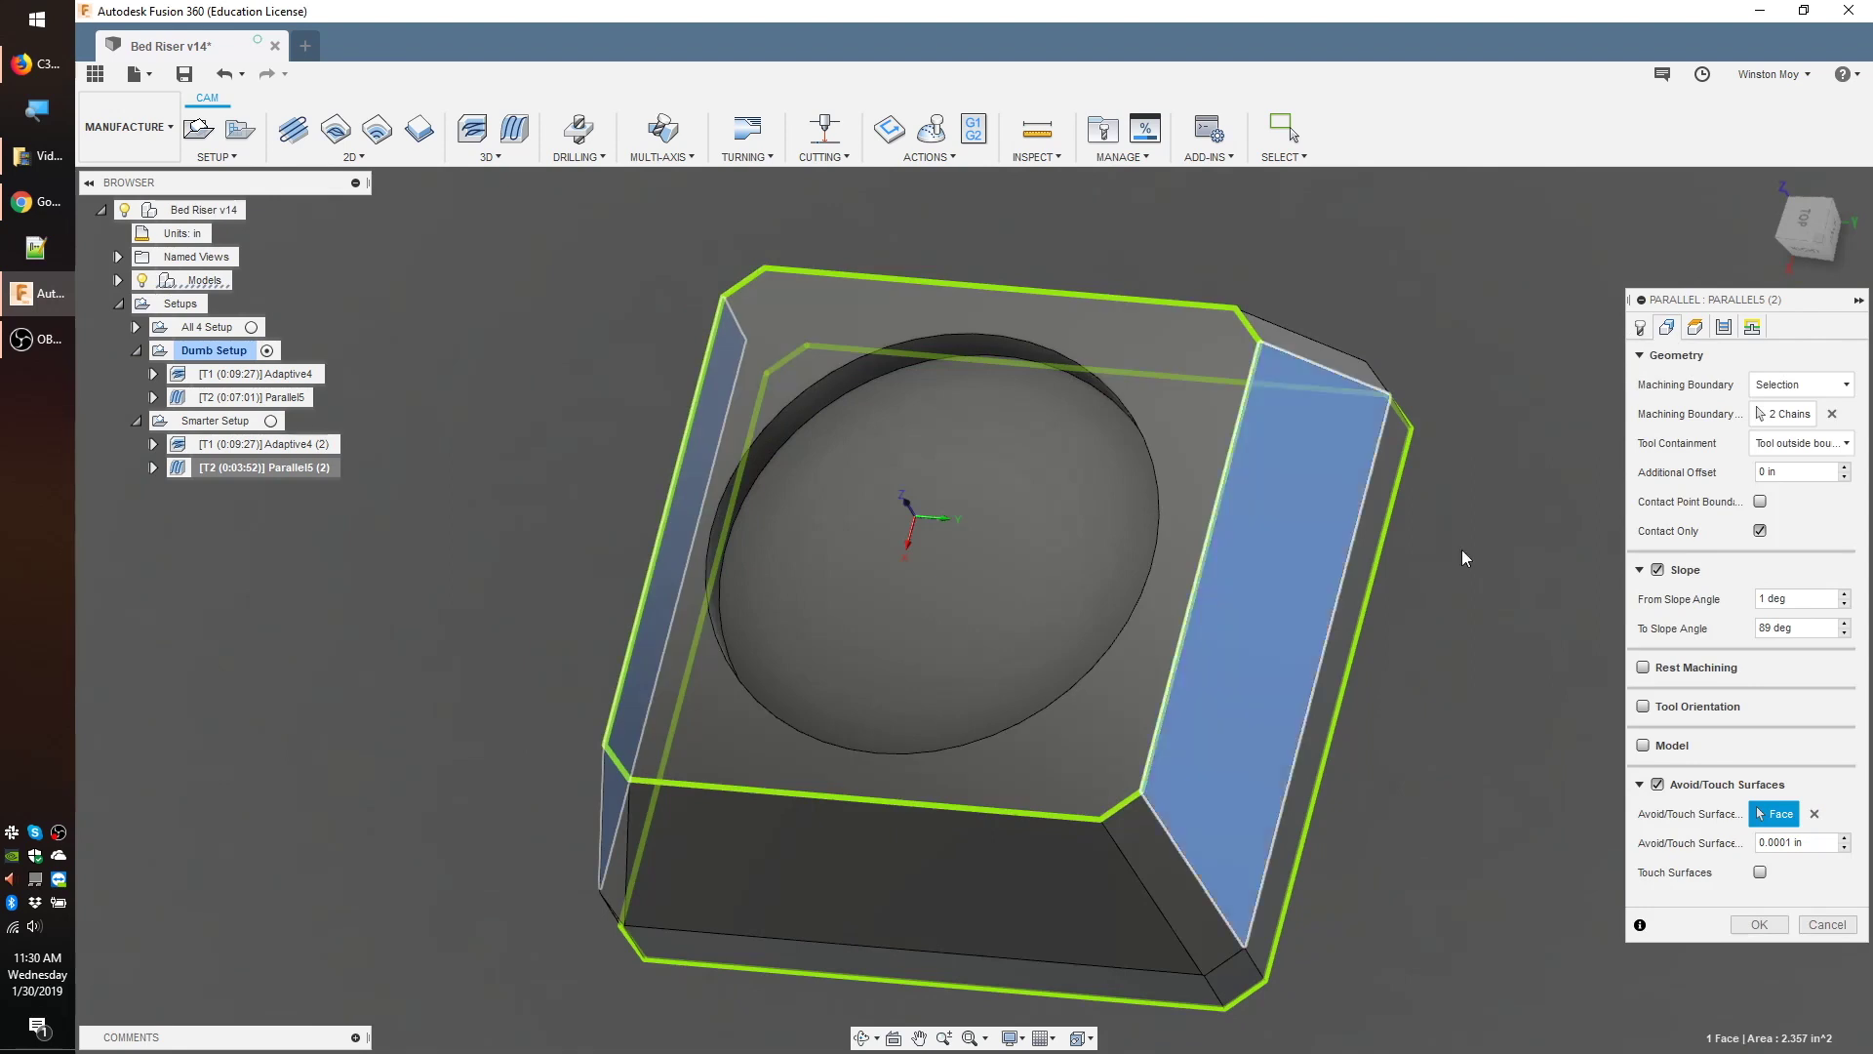
{"action": "left_click", "coordinate": [1767, 185]}
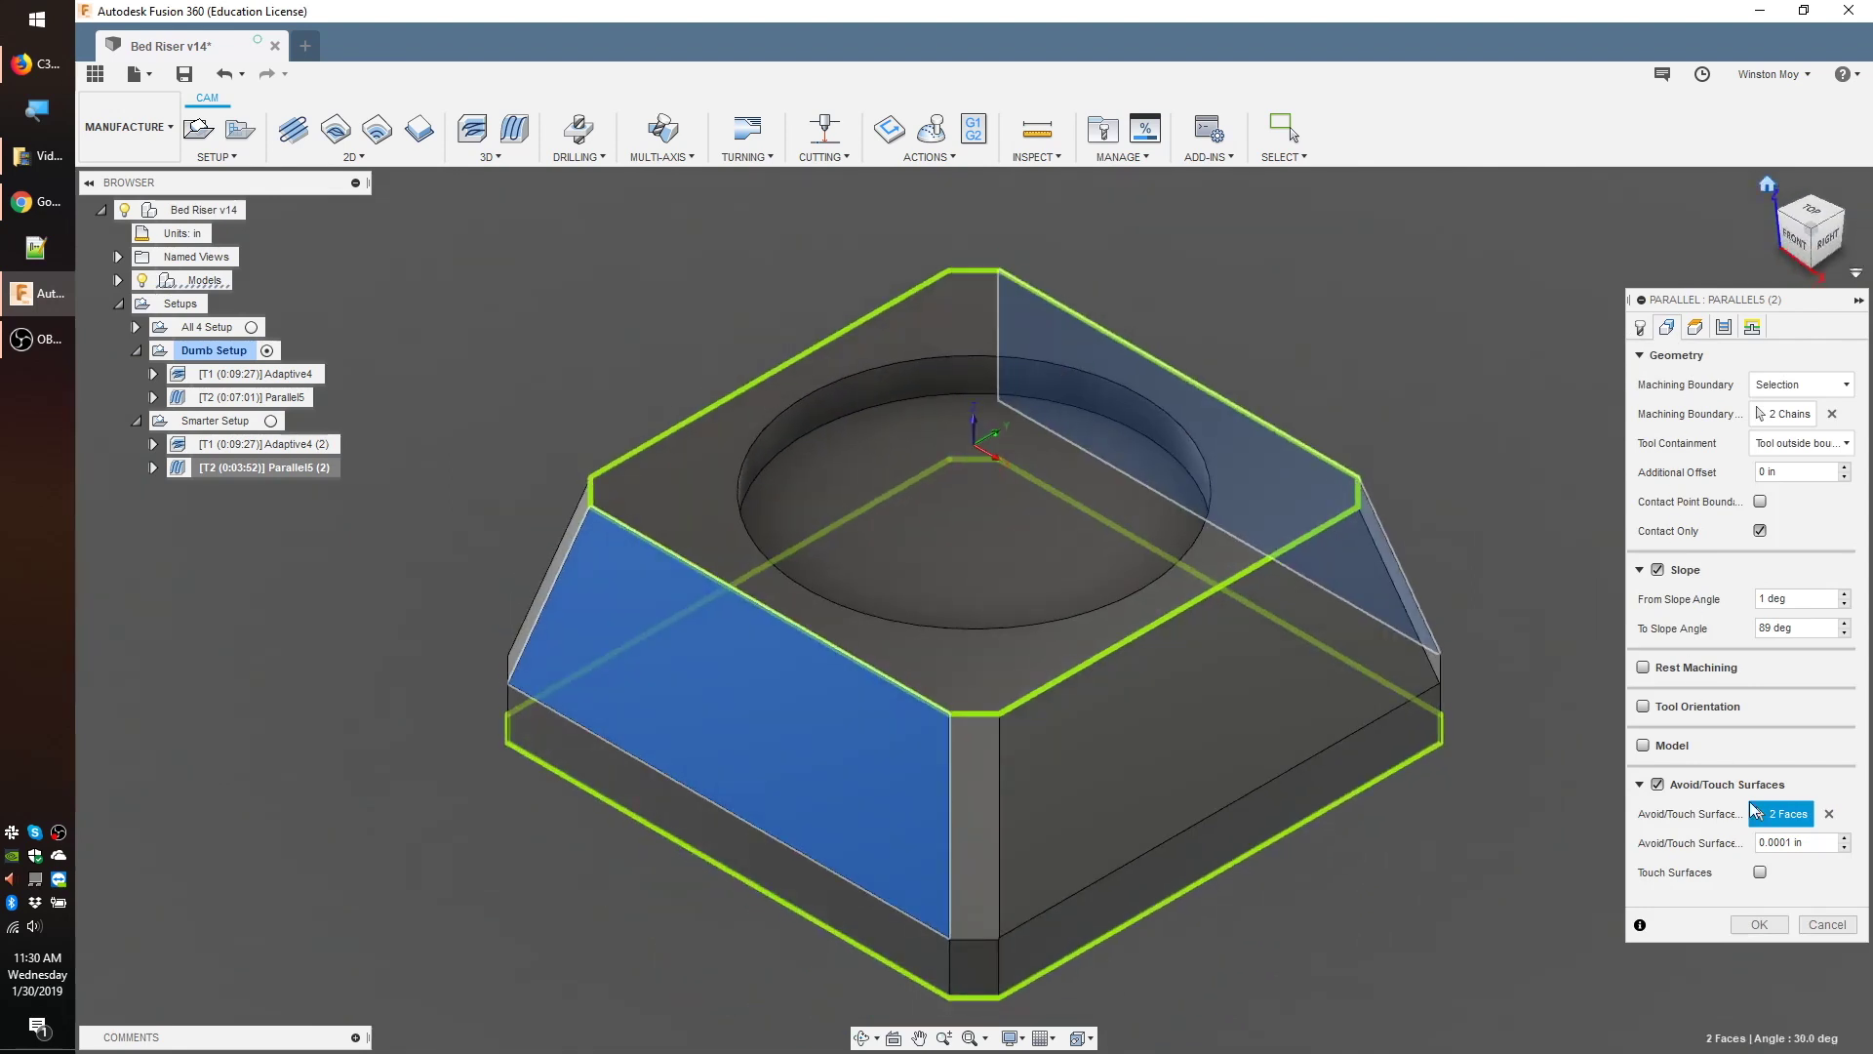
{"action": "left_click", "coordinate": [1774, 925]}
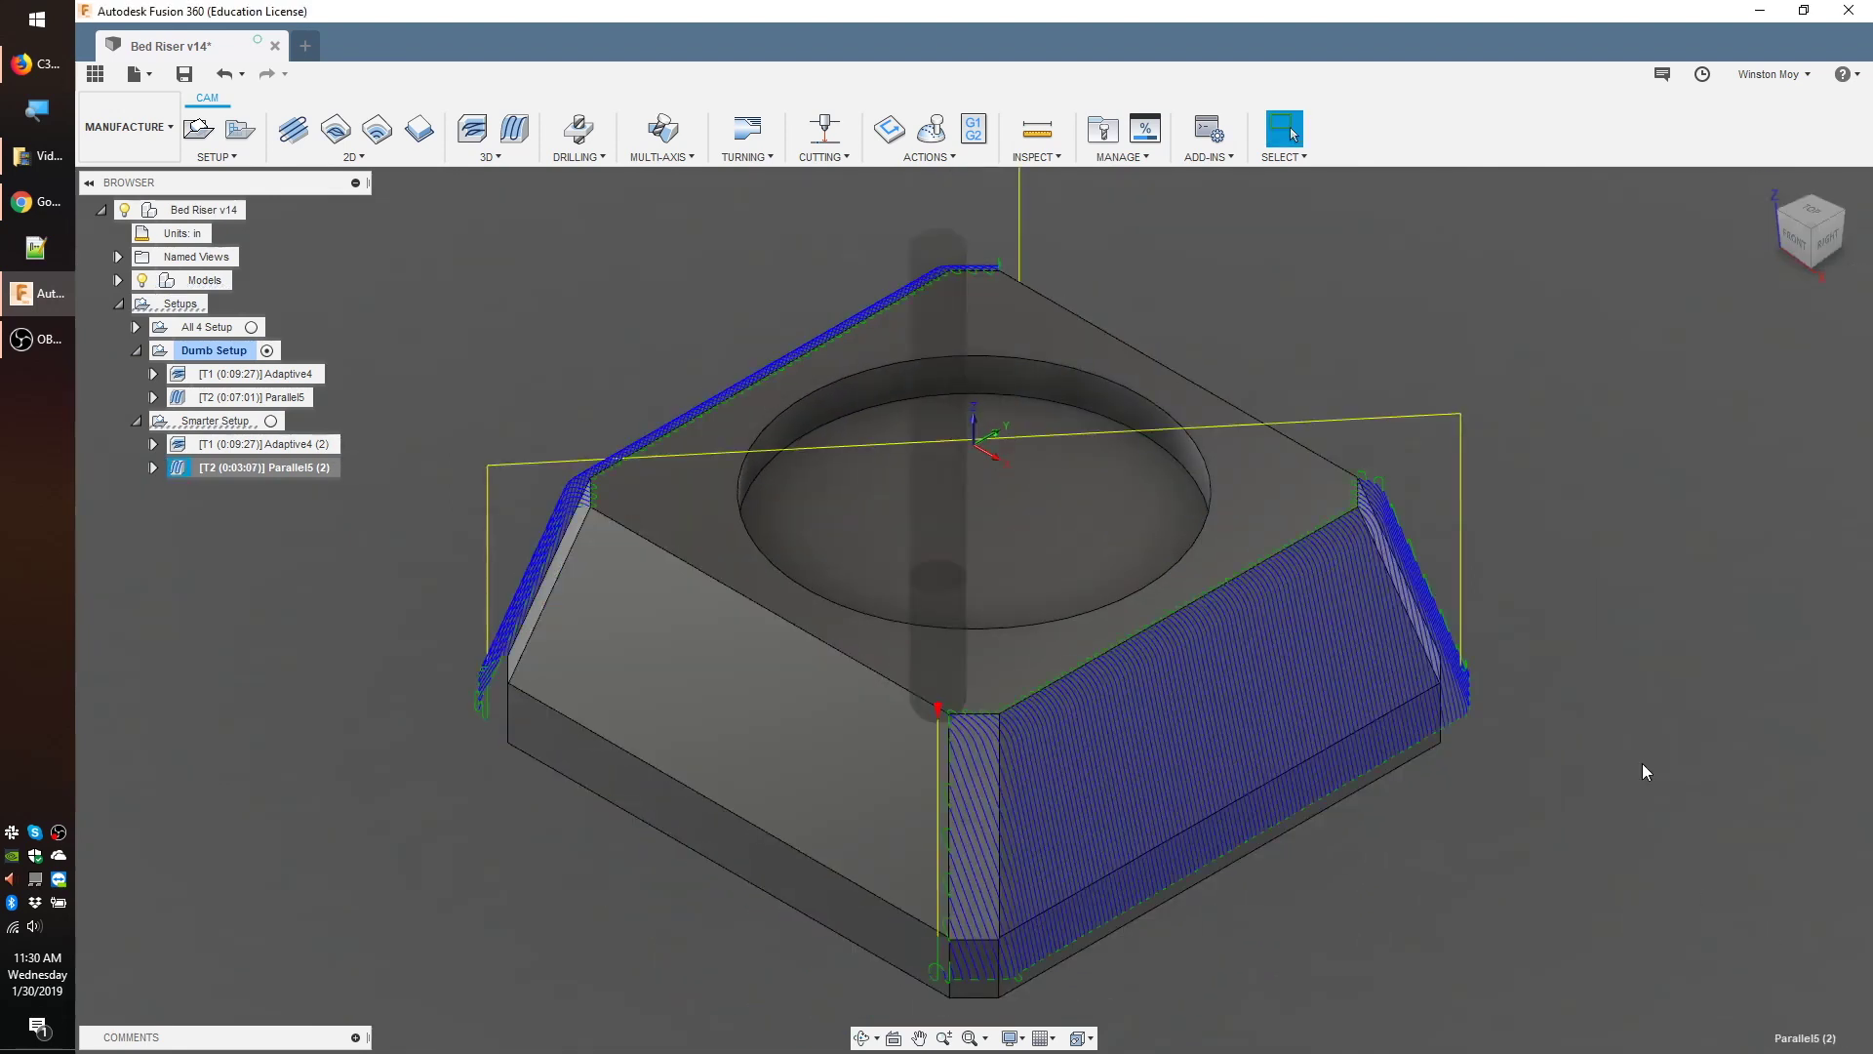
{"action": "left_click", "coordinate": [1642, 763]}
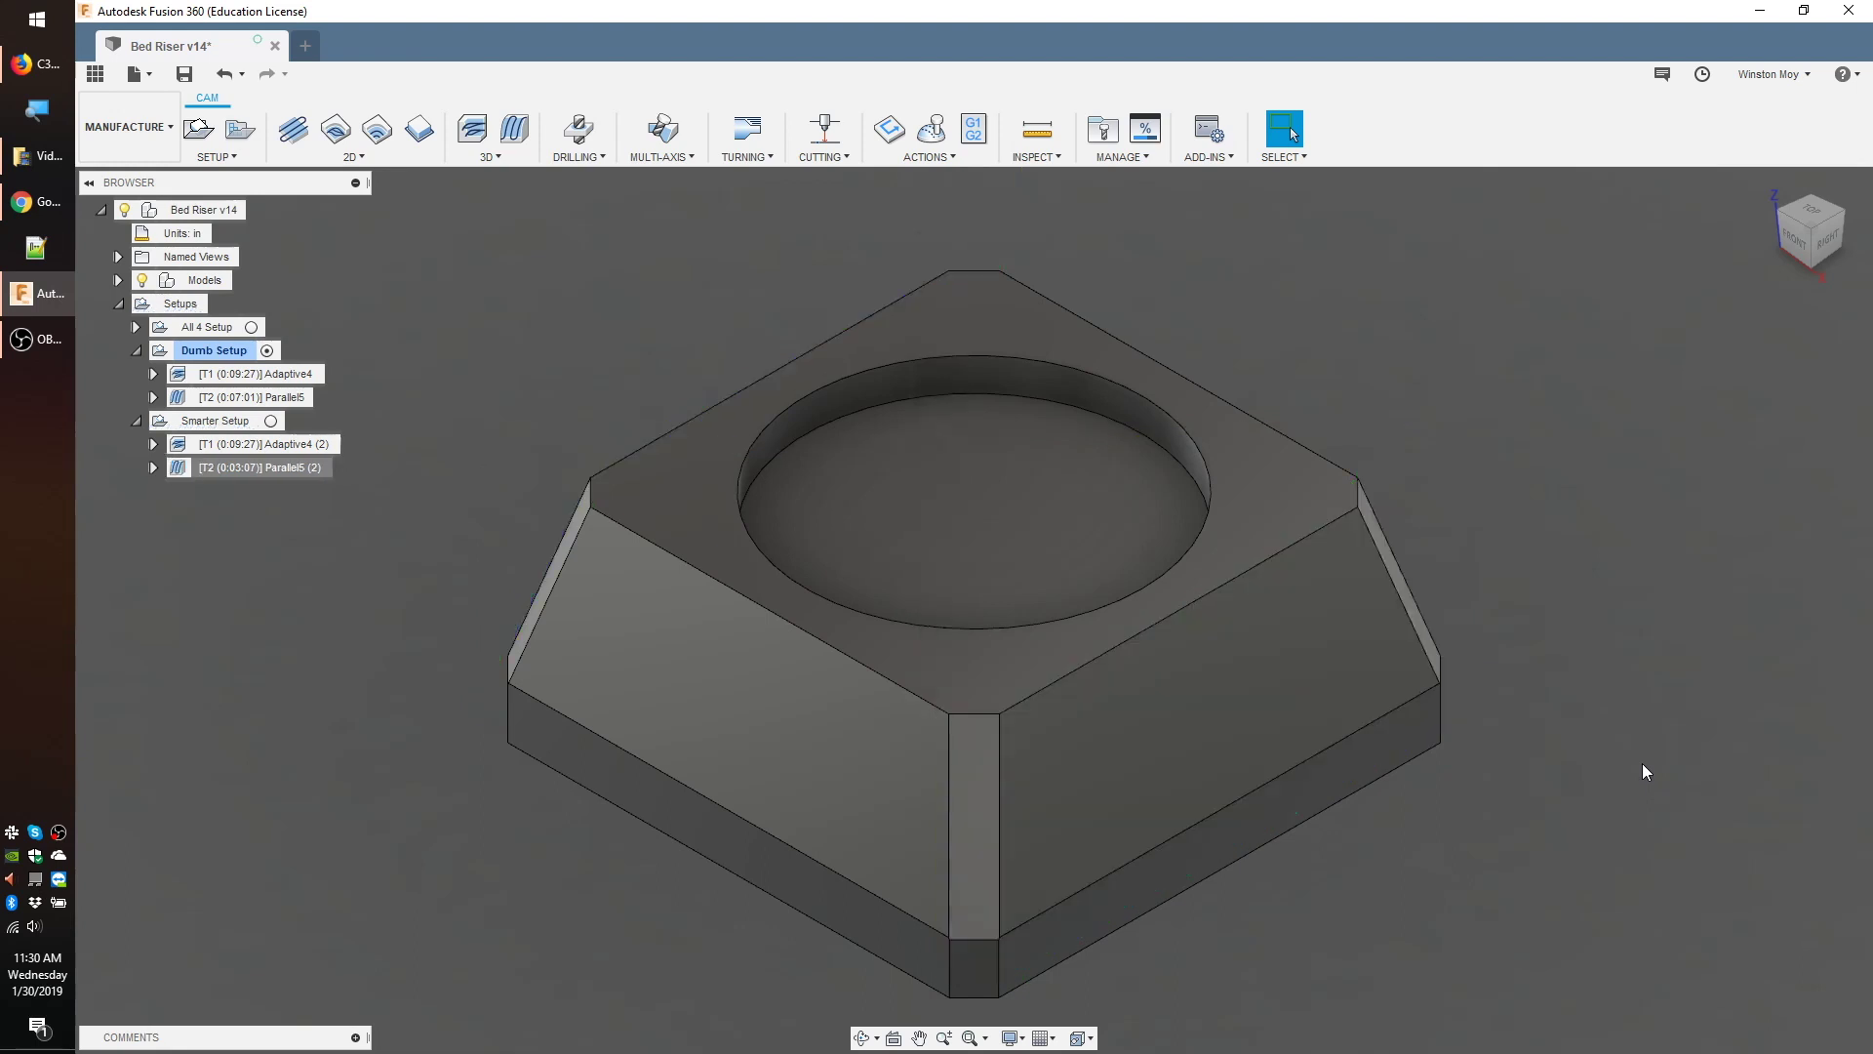
{"action": "left_click", "coordinate": [207, 328]}
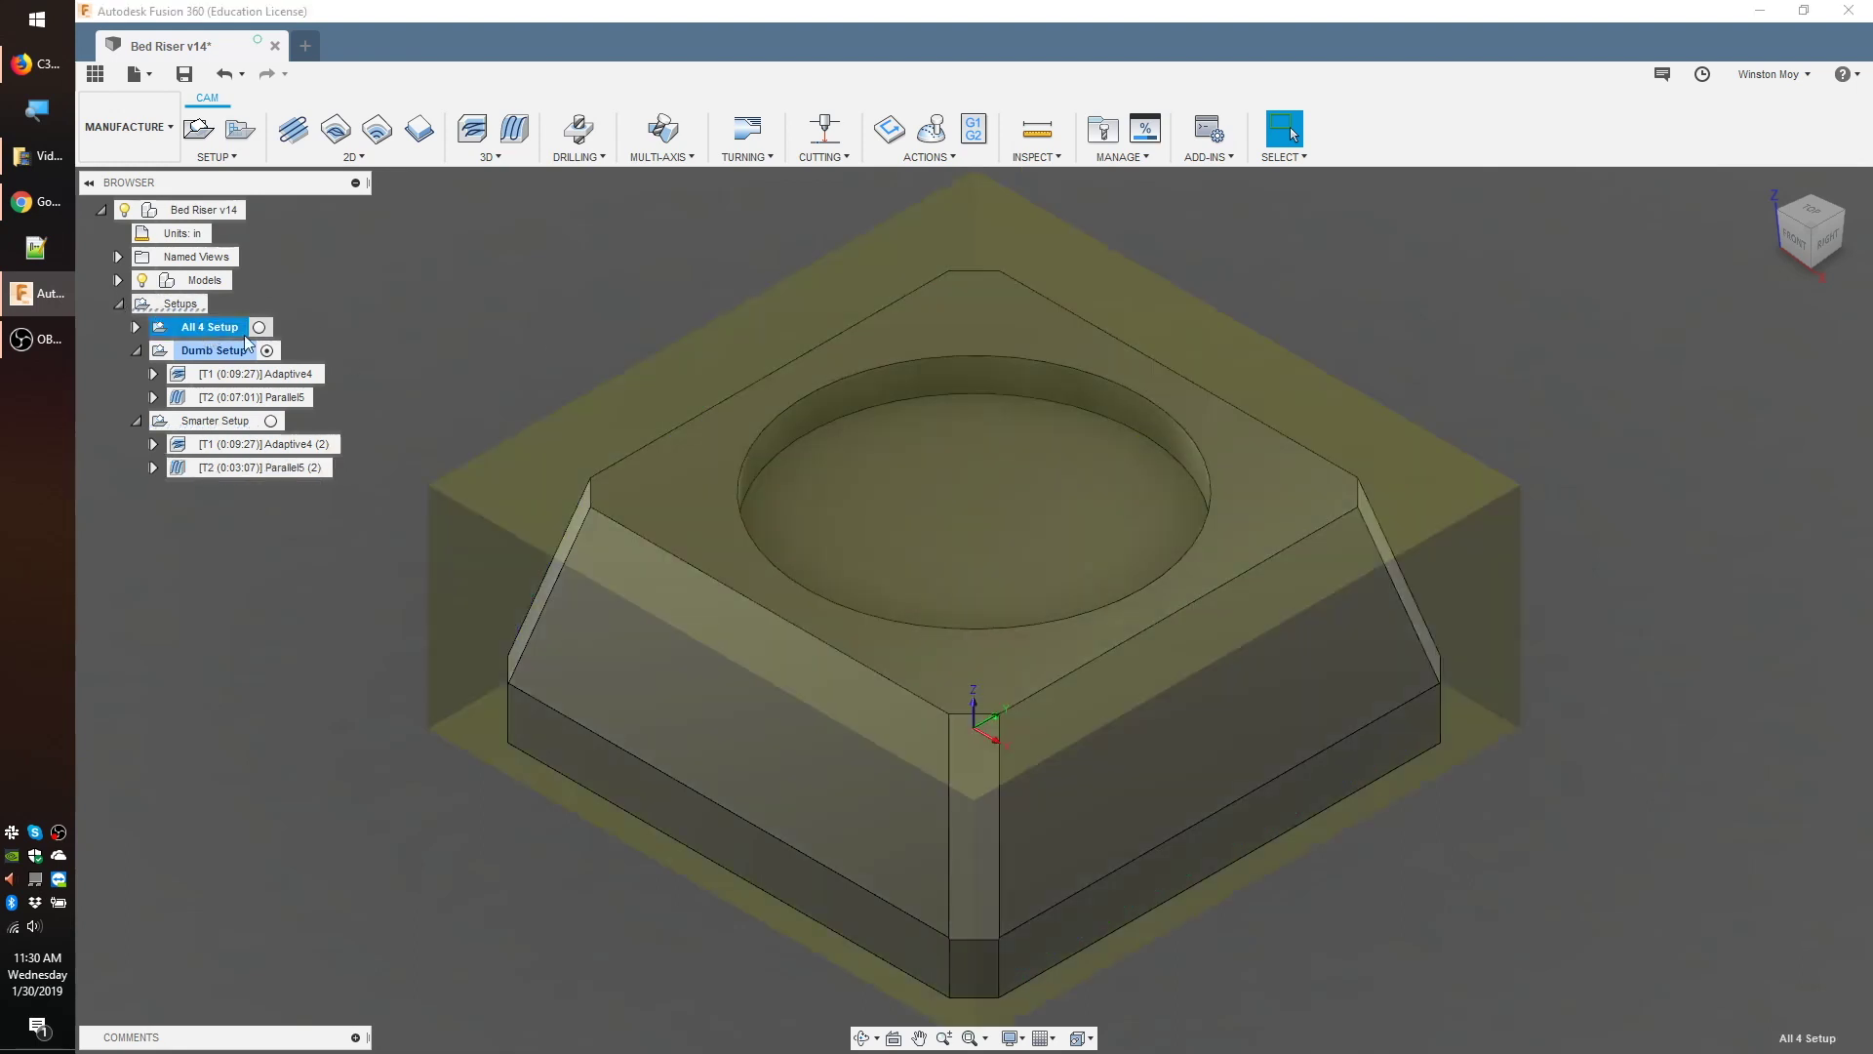
- Expand All 4 Setup, step through Face1, 2D Contour1, Parallel1, Radial1, Morphed Spiral1, Contour3D, then view from the front
{"action": "left_click", "coordinate": [136, 350]}
{"action": "left_click", "coordinate": [137, 374]}
{"action": "left_click", "coordinate": [136, 326]}
{"action": "left_click", "coordinate": [278, 375]}
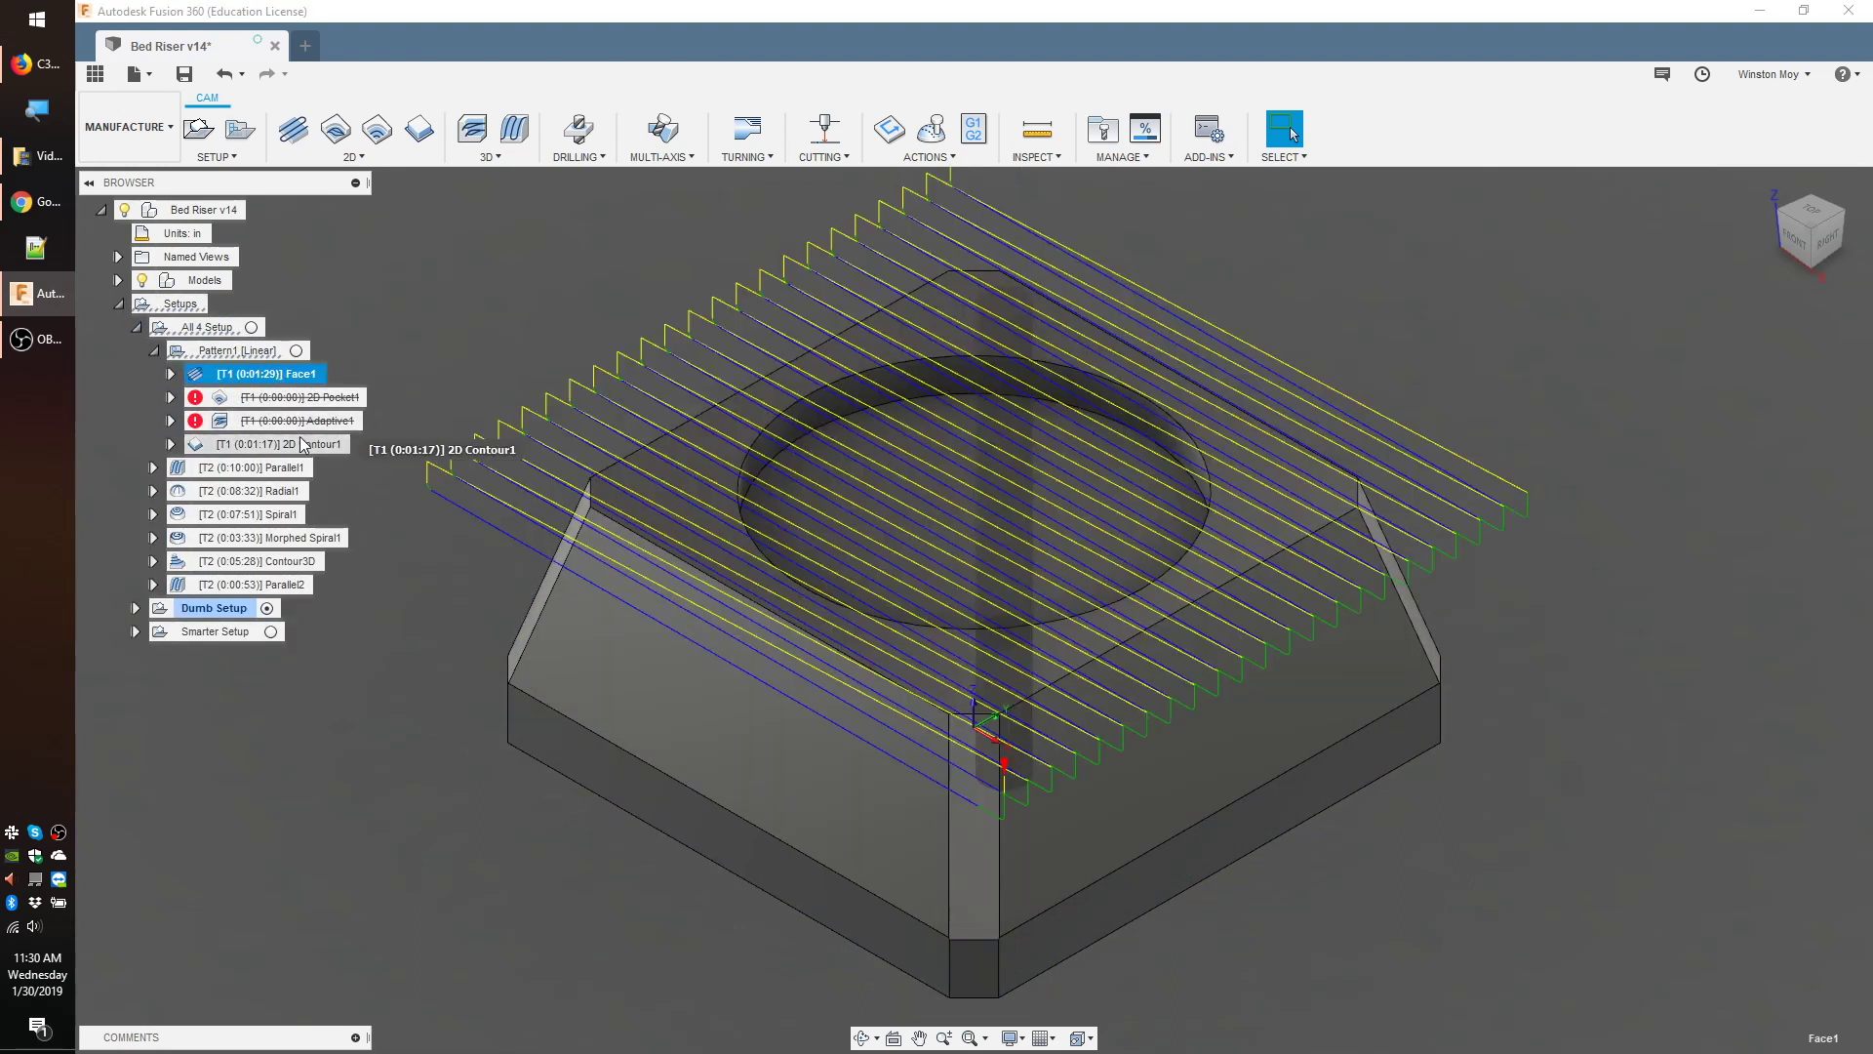
{"action": "left_click", "coordinate": [283, 444]}
{"action": "left_click", "coordinate": [281, 470]}
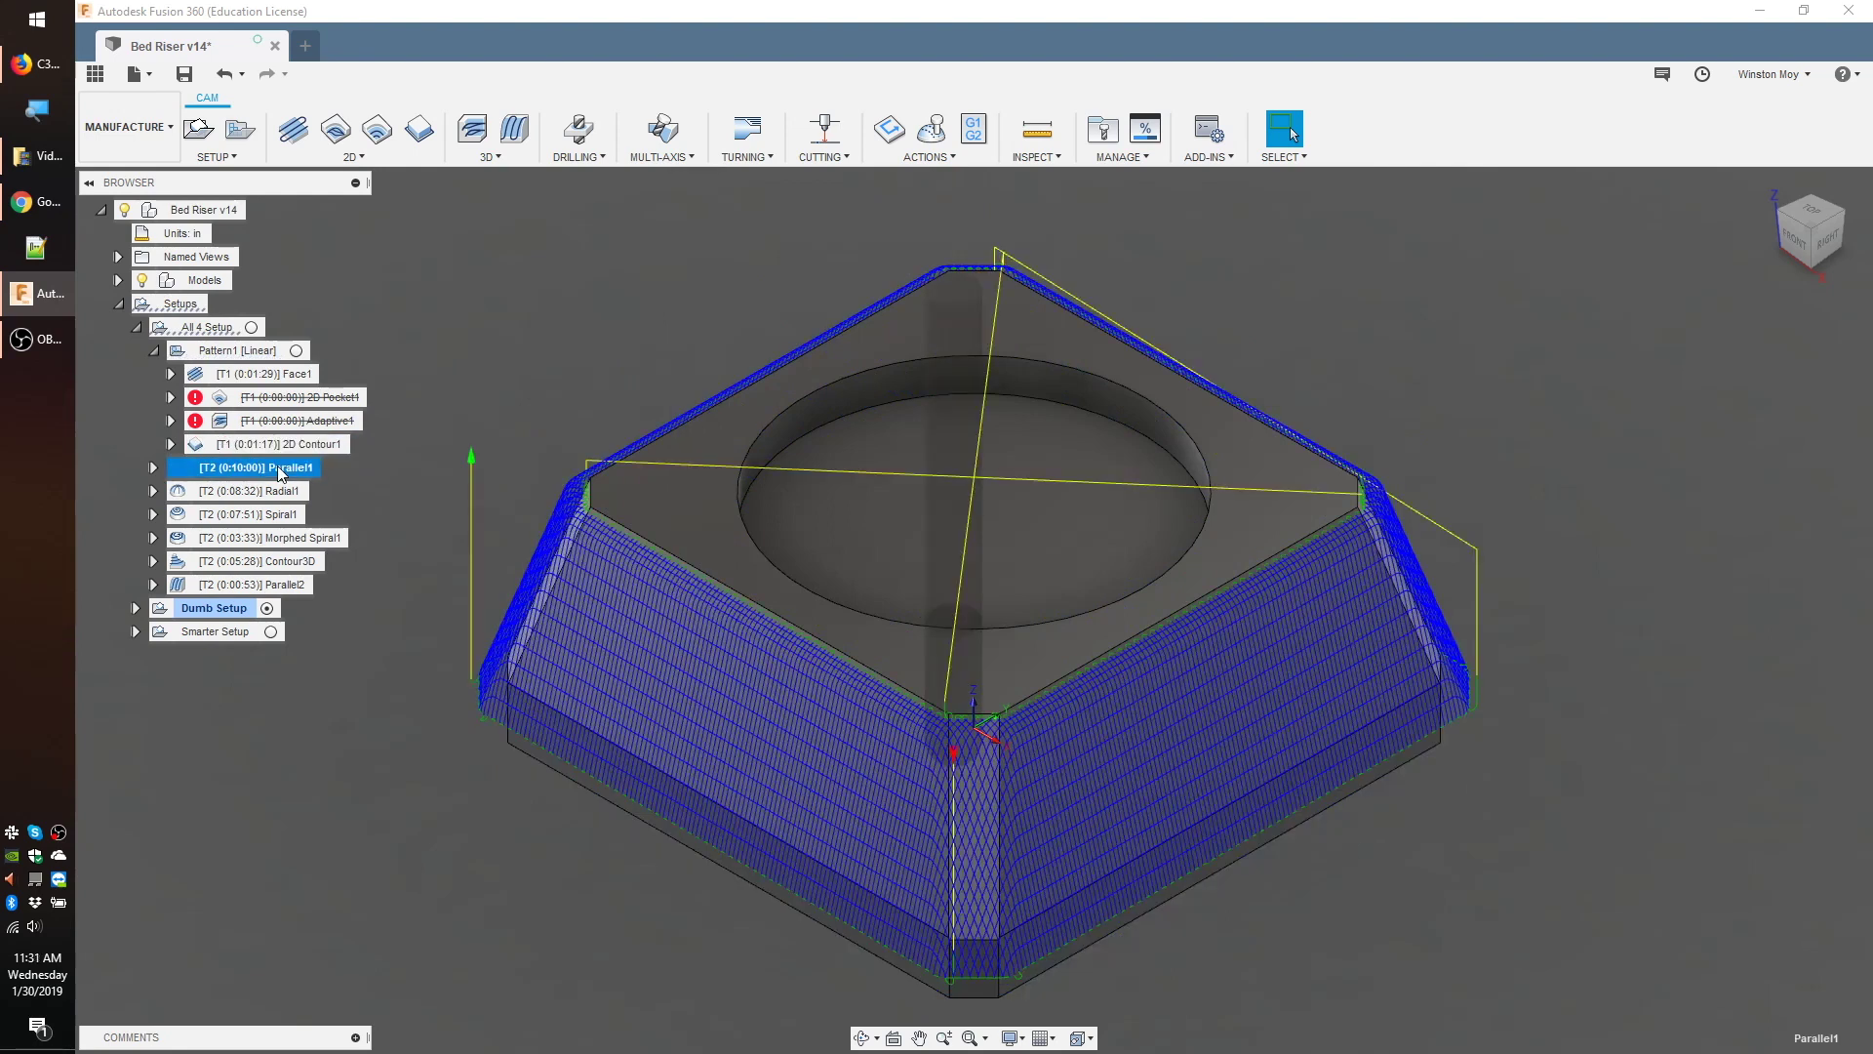
{"action": "left_click", "coordinate": [275, 492]}
{"action": "left_click", "coordinate": [273, 538]}
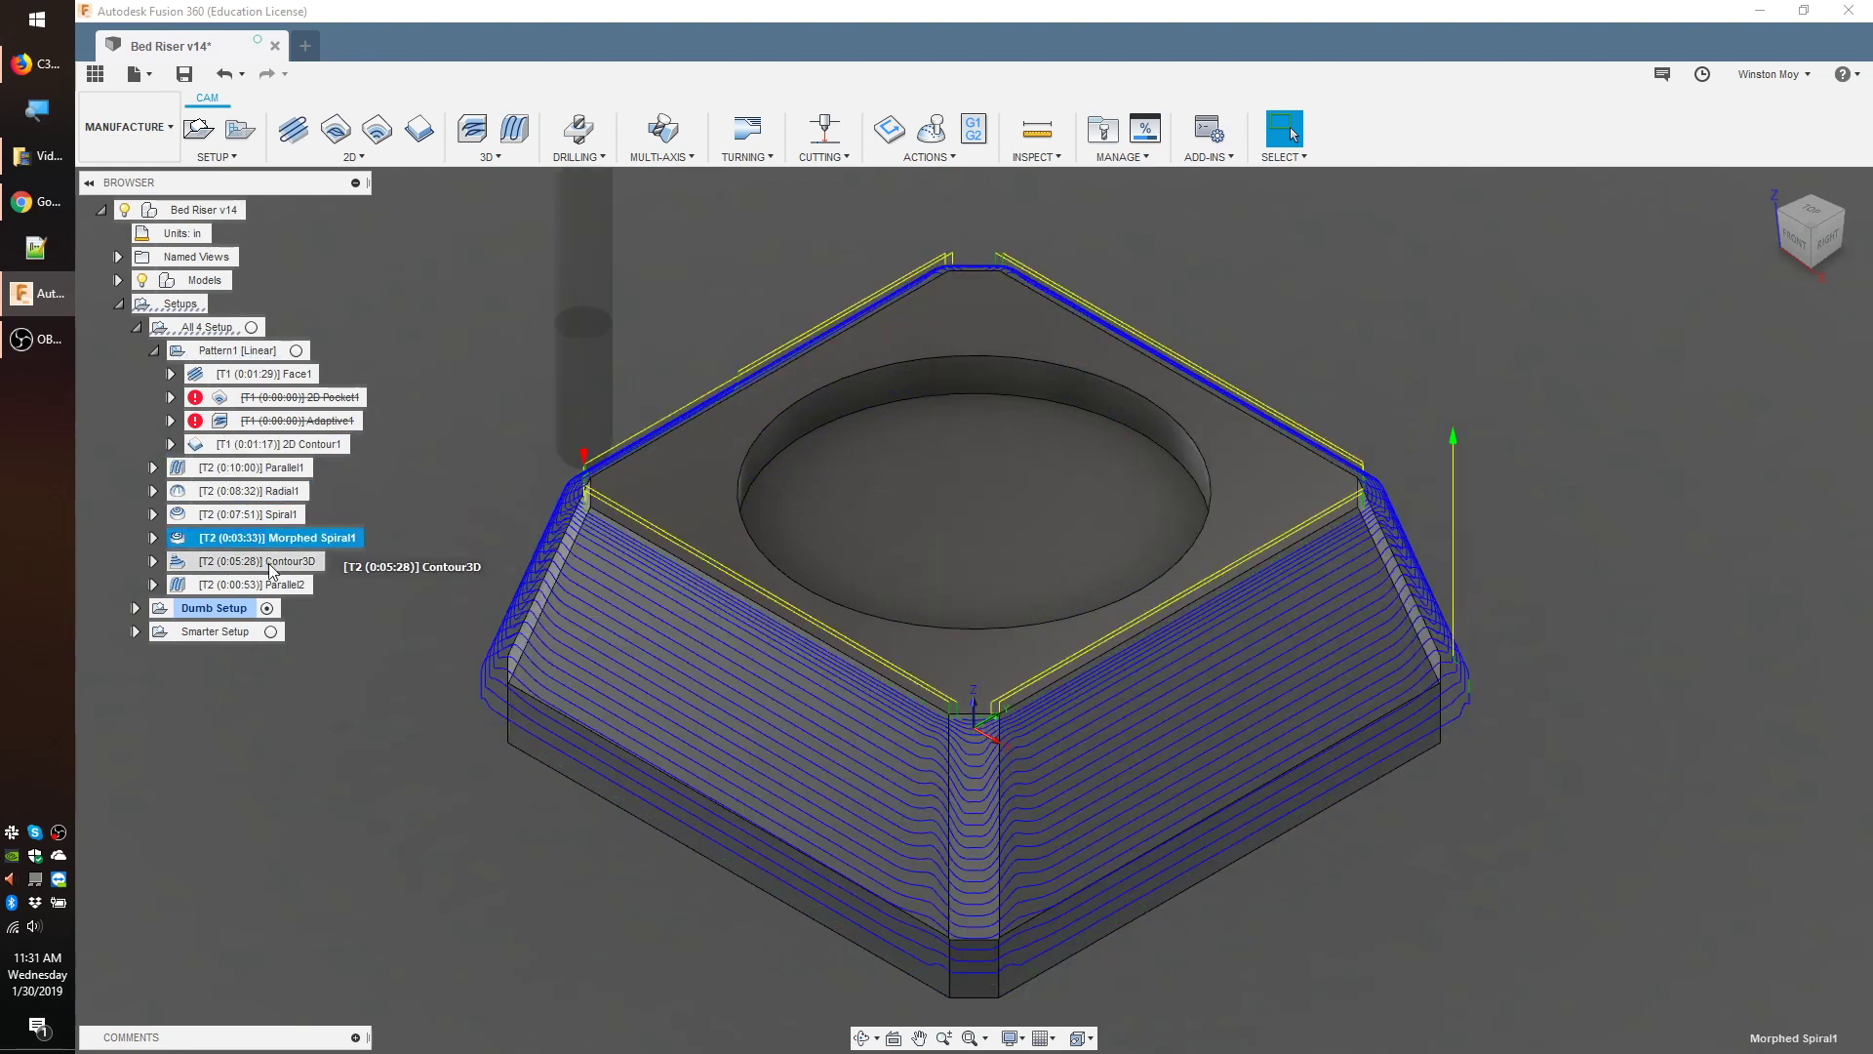
{"action": "left_click", "coordinate": [273, 566]}
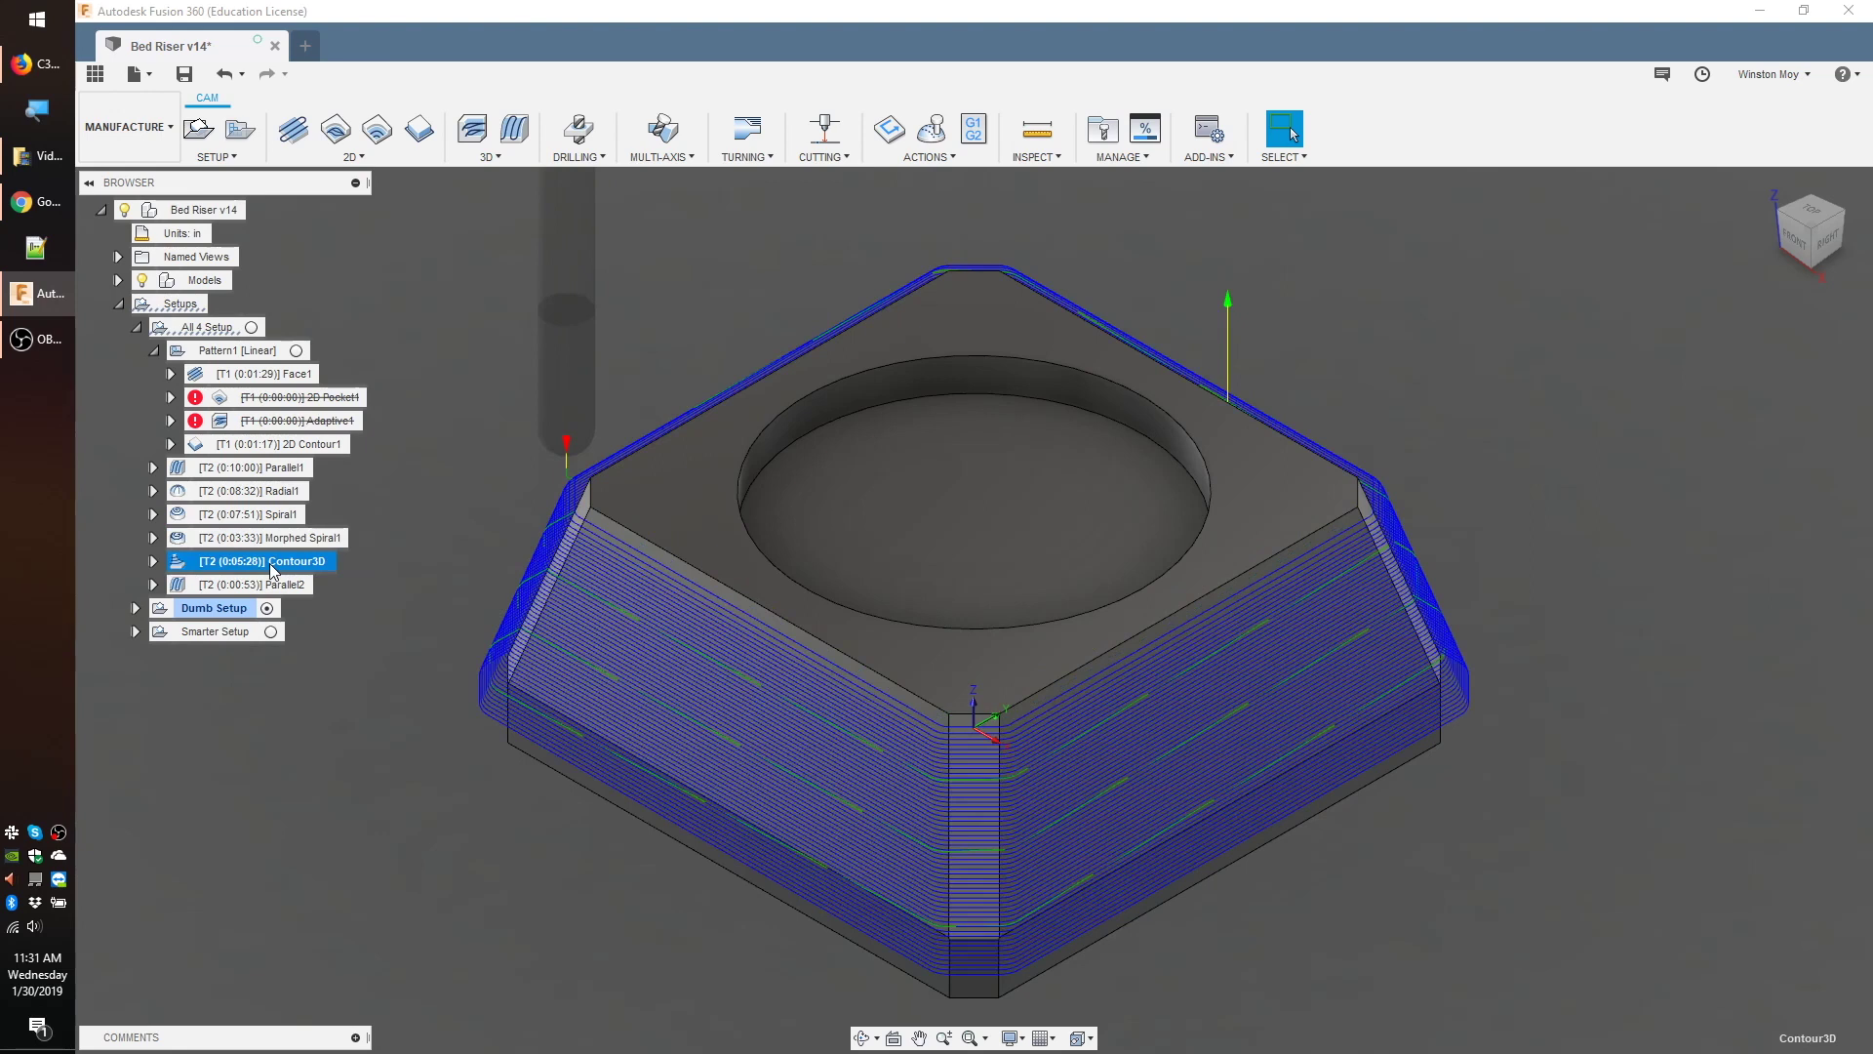
{"action": "left_click", "coordinate": [1804, 248]}
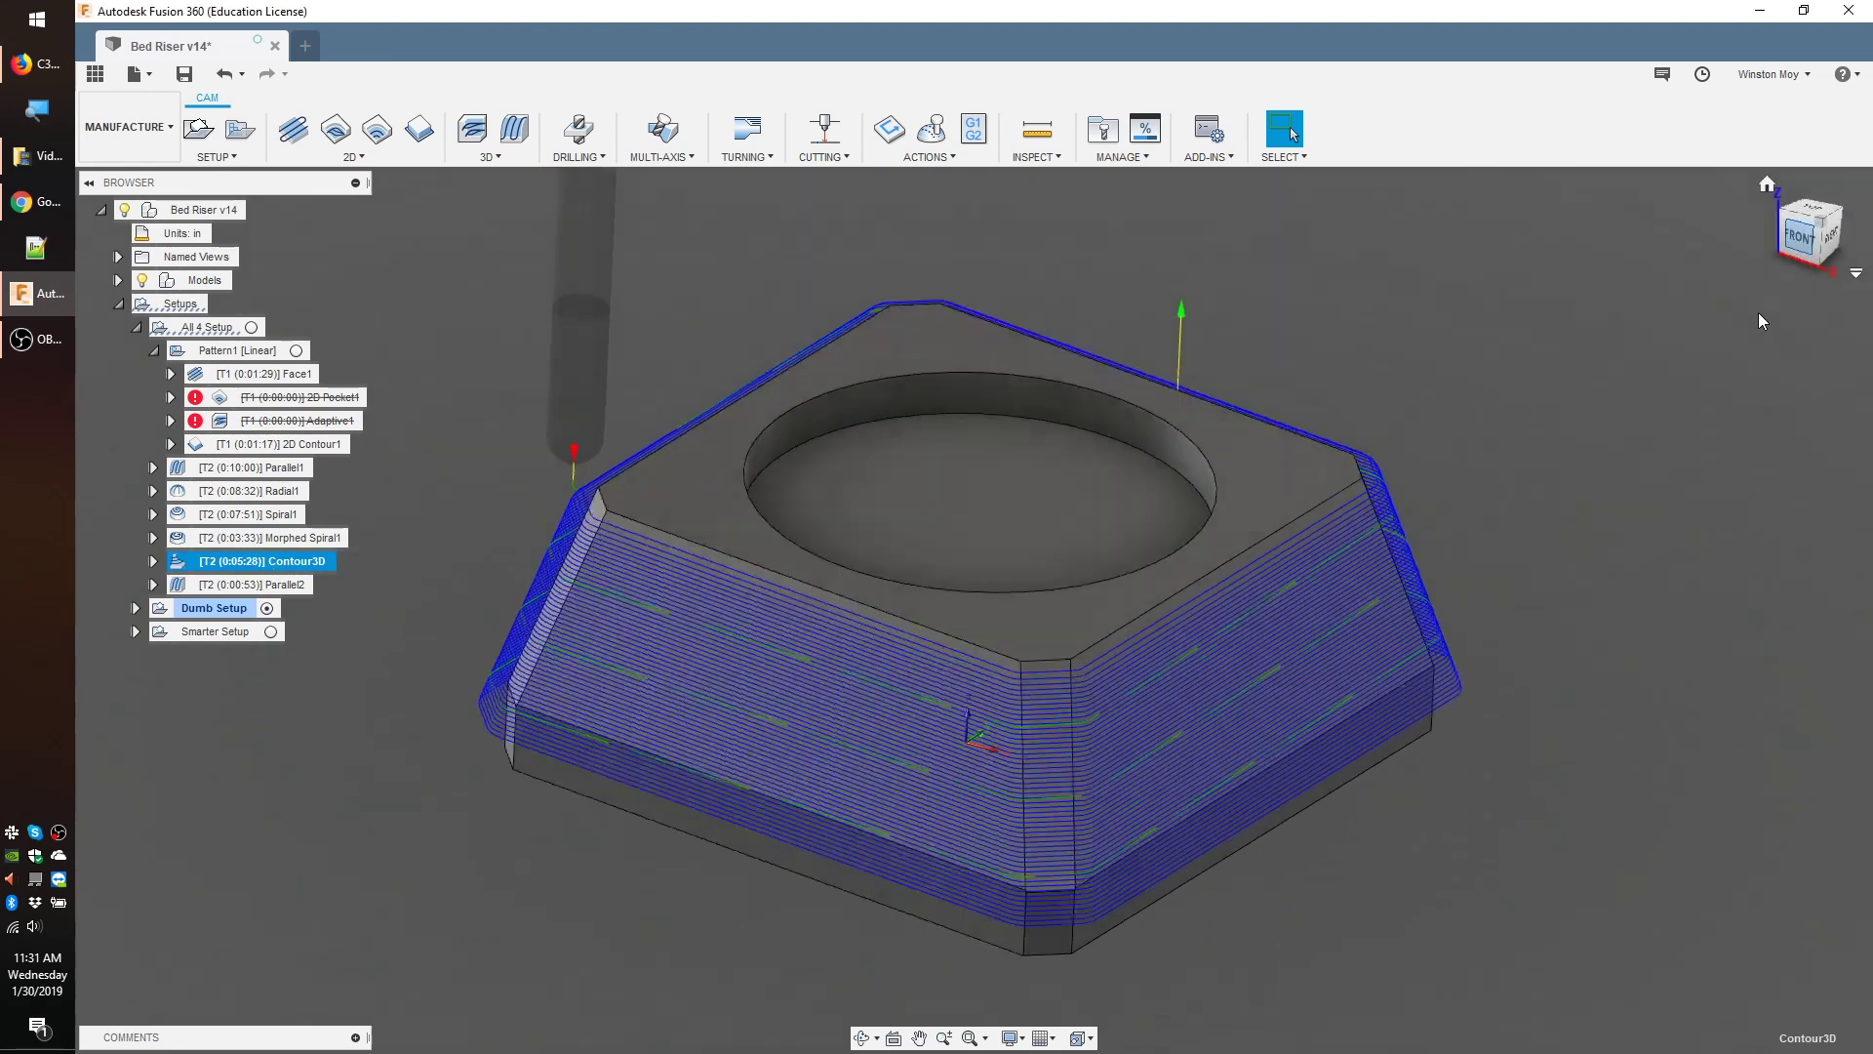